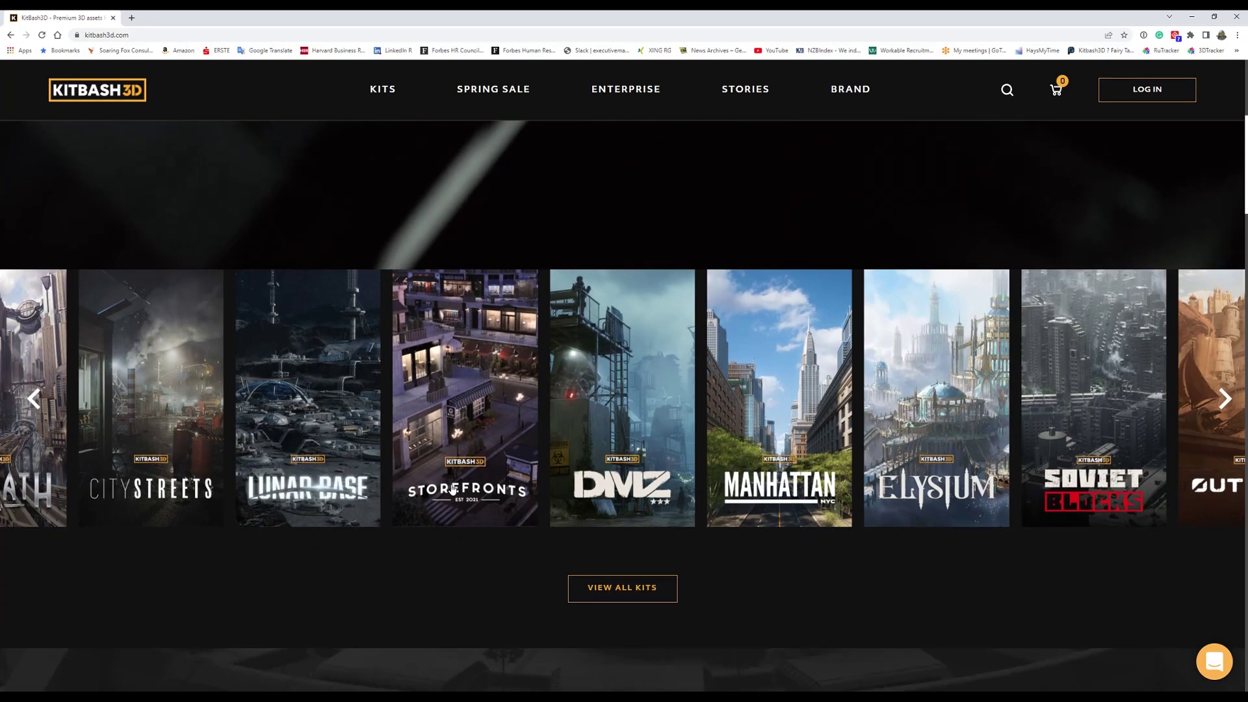
Open KitBash3D's Spring Sale page and look through the kits offered at 30%, 40% and 50% off
scroll(1066, 460, "up", 2)
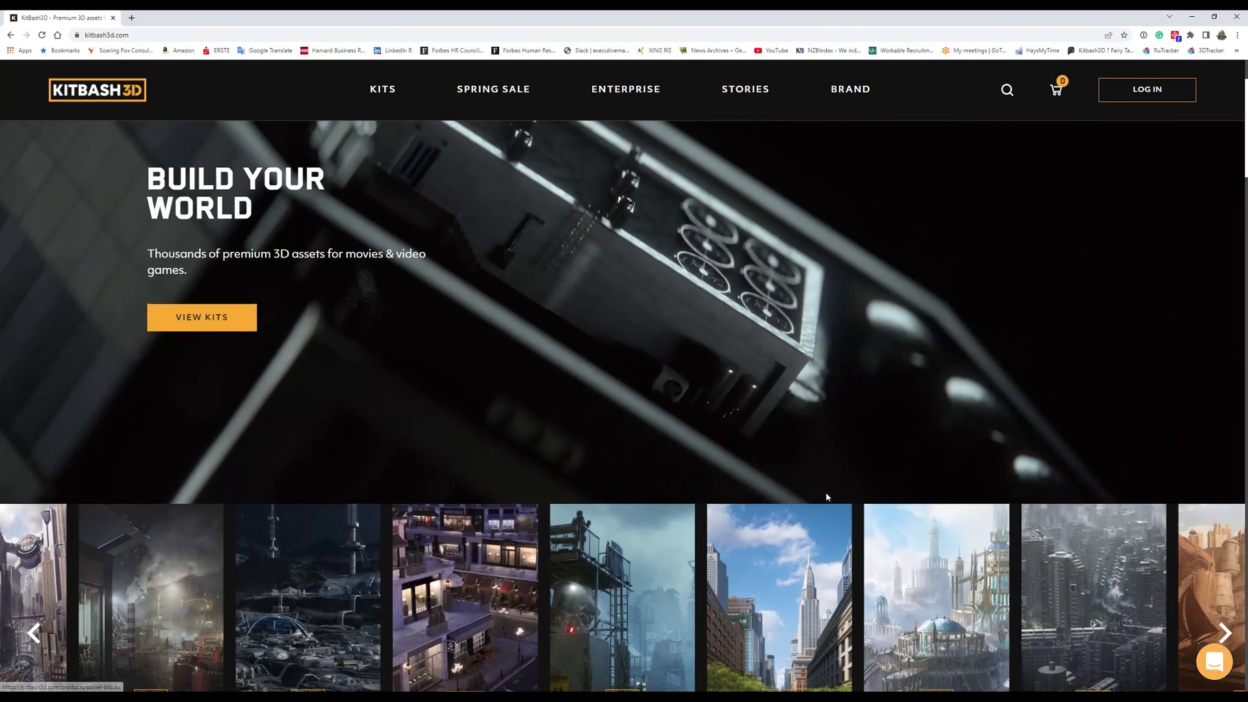
scroll(724, 442, "down", 1)
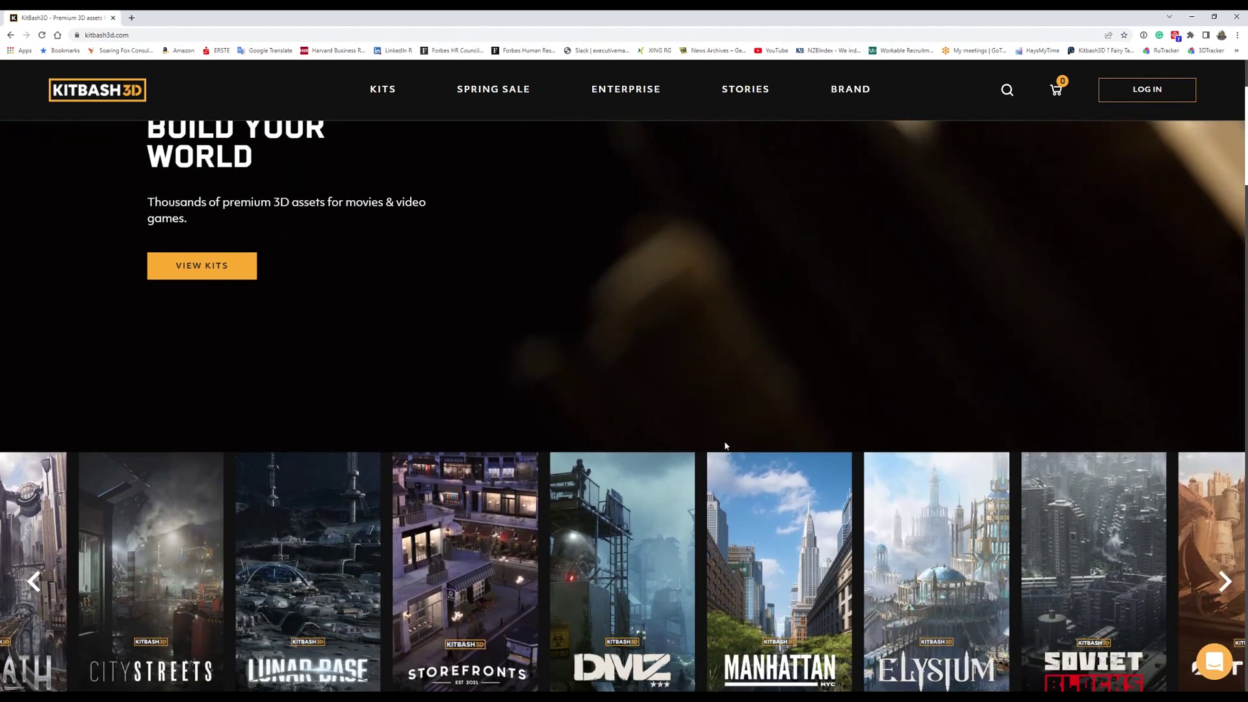
scroll(462, 189, "up", 2)
left_click(491, 91)
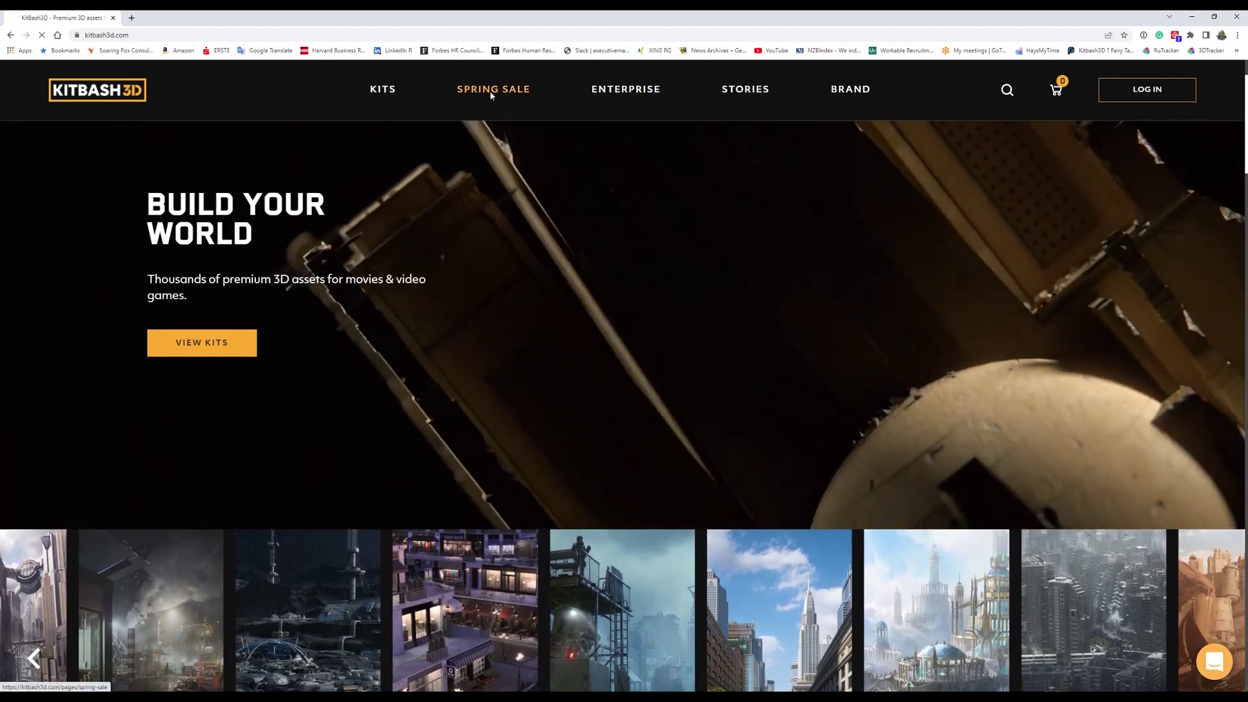
scroll(681, 441, "down", 2)
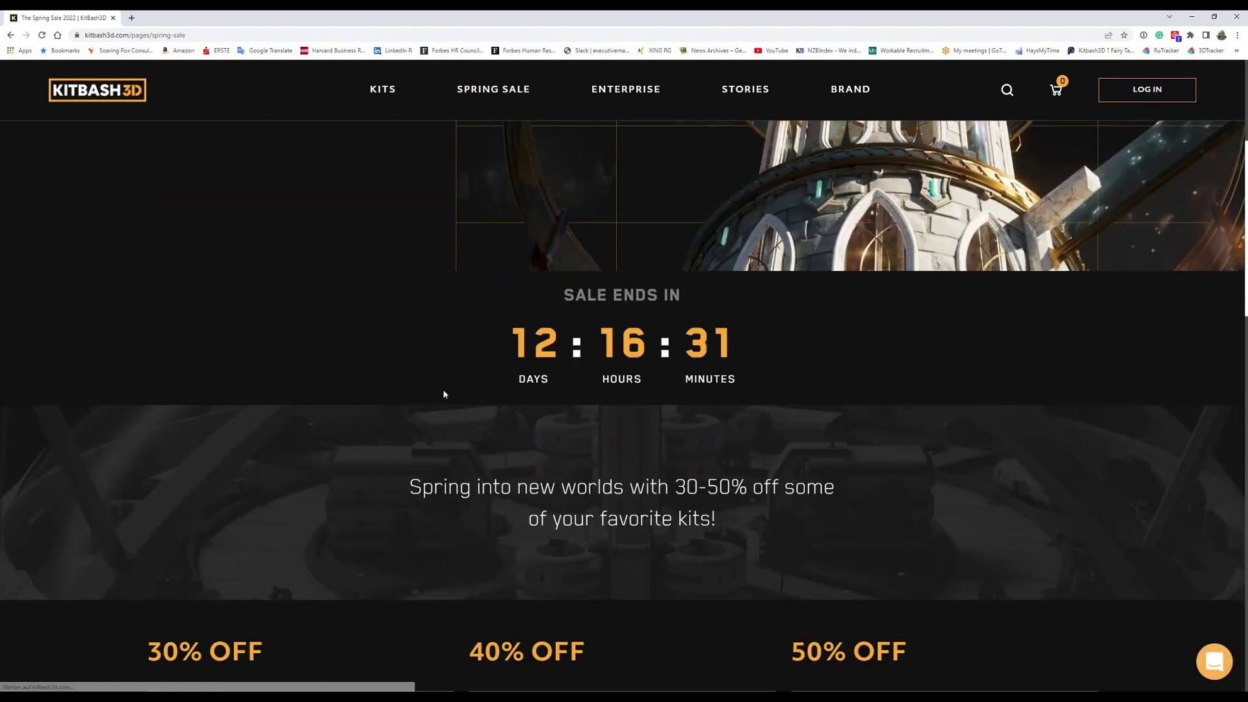
scroll(628, 427, "down", 6)
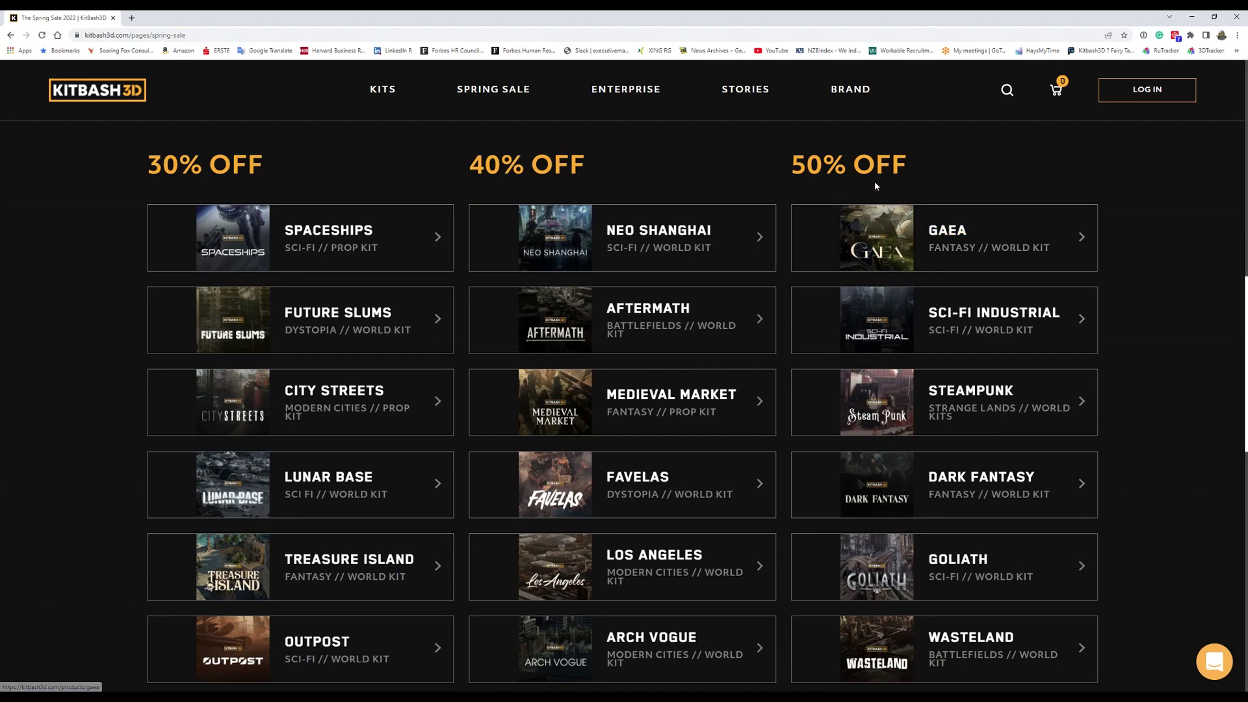
scroll(505, 452, "down", 5)
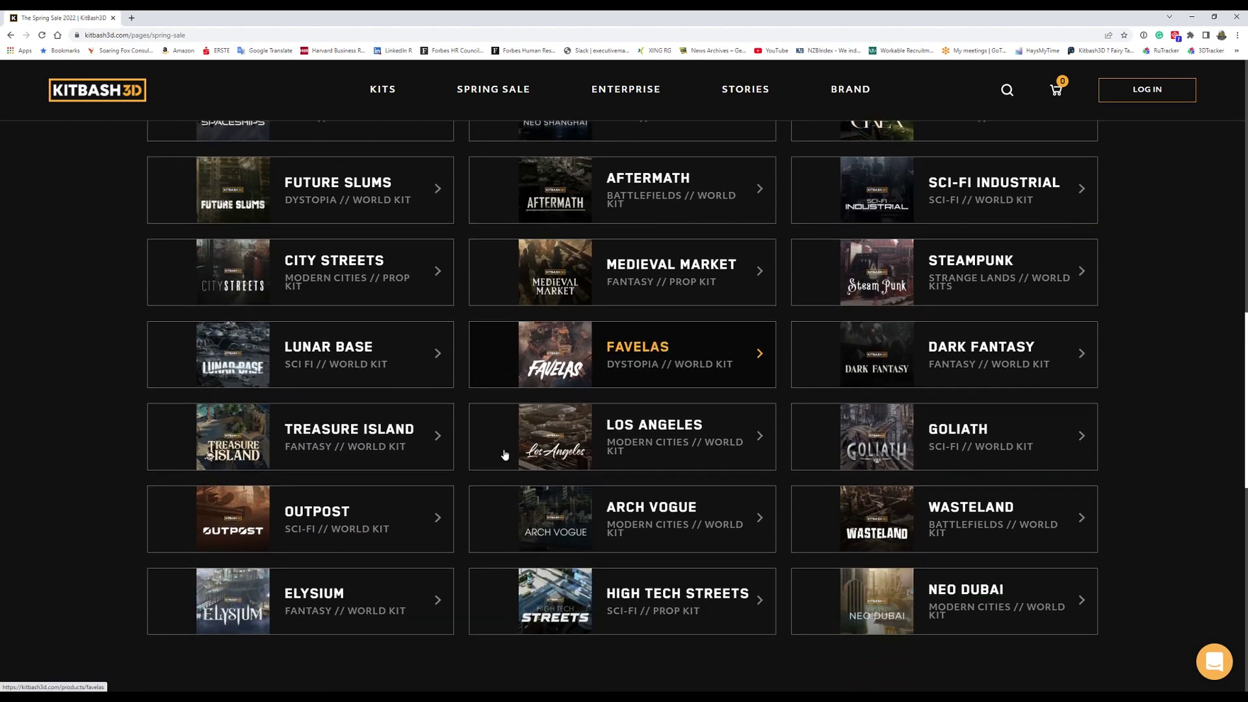
scroll(504, 440, "down", 4)
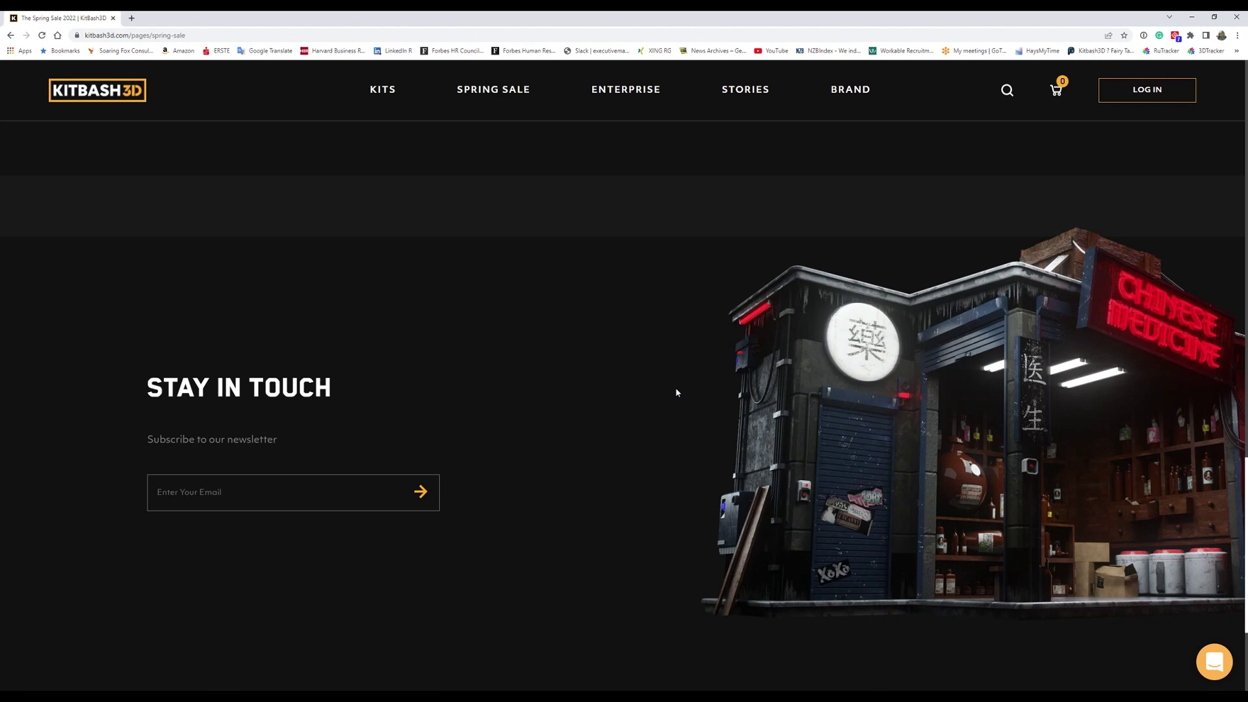
Switch to Blender and browse for data to append from KB3D_NeoCities-Native.blend in the L:\KB3D - Neo City folder
key("alt+Tab")
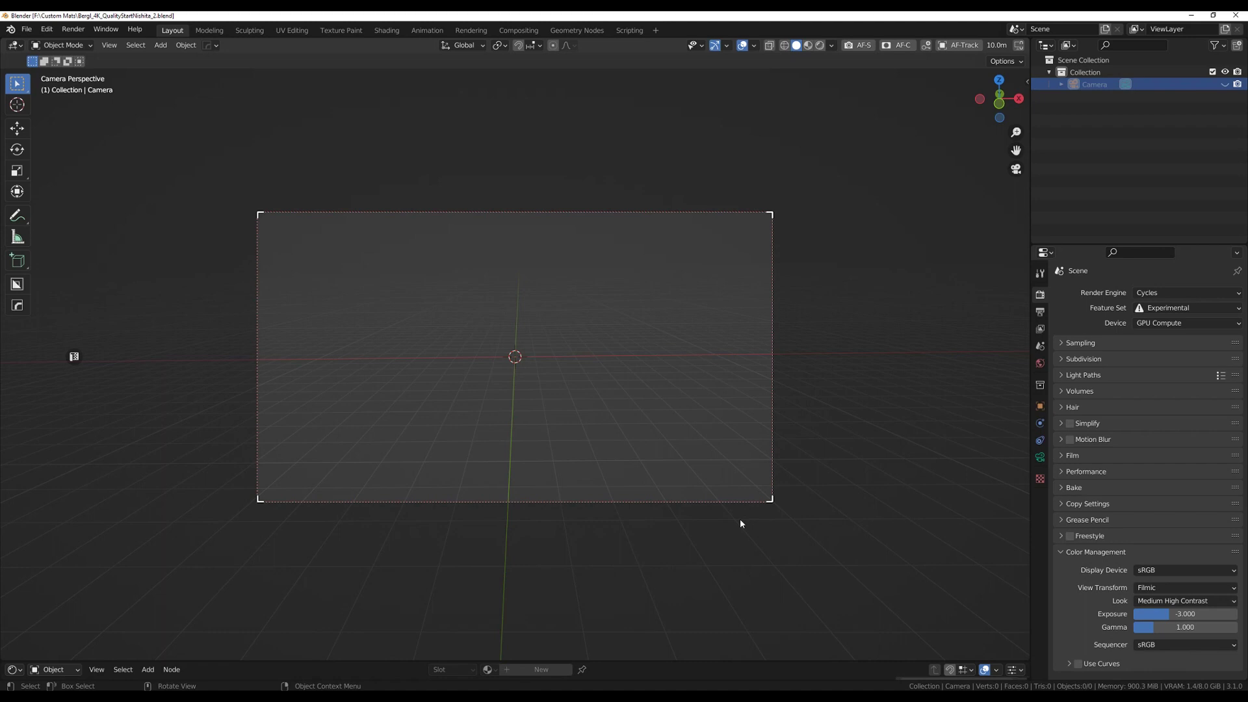
left_click(26, 29)
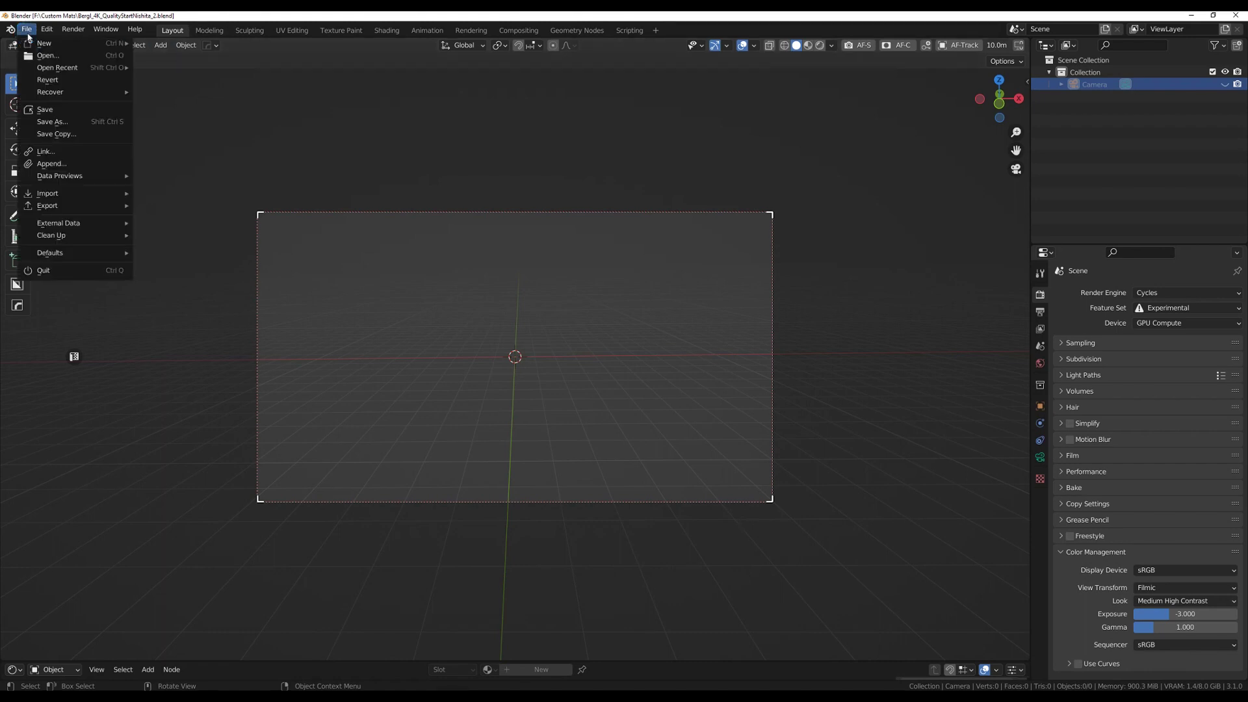
left_click(50, 163)
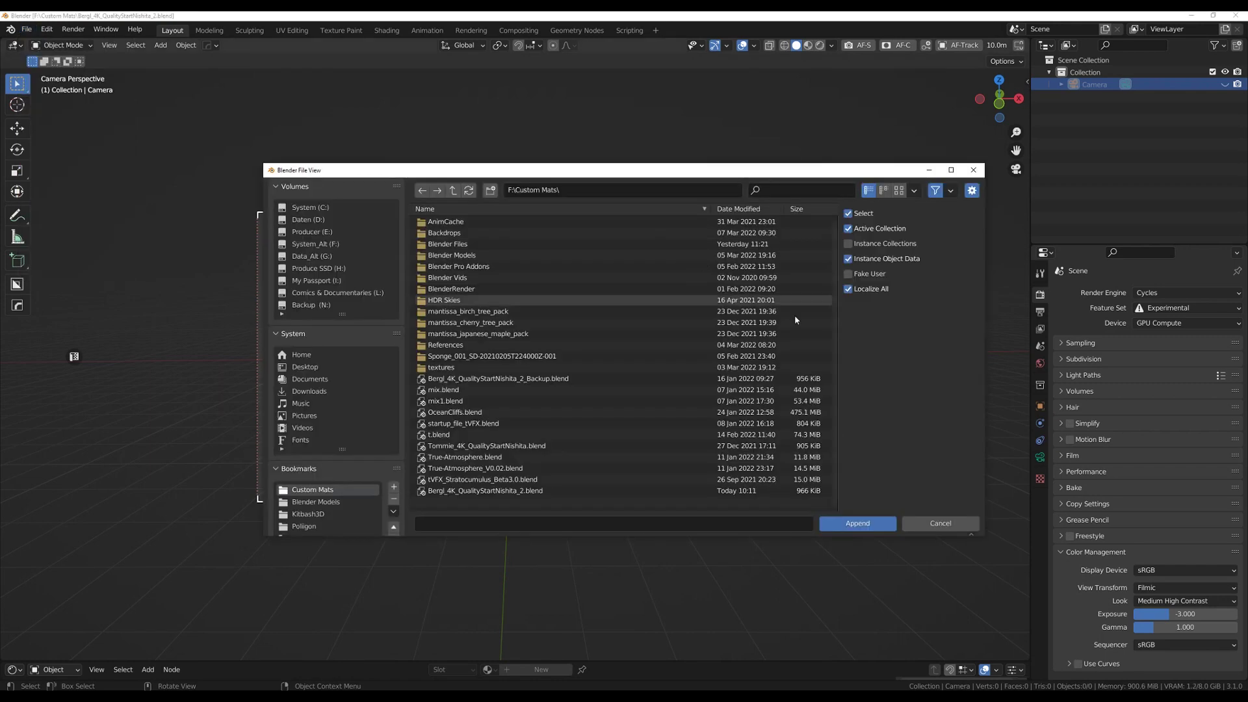
left_click(318, 304)
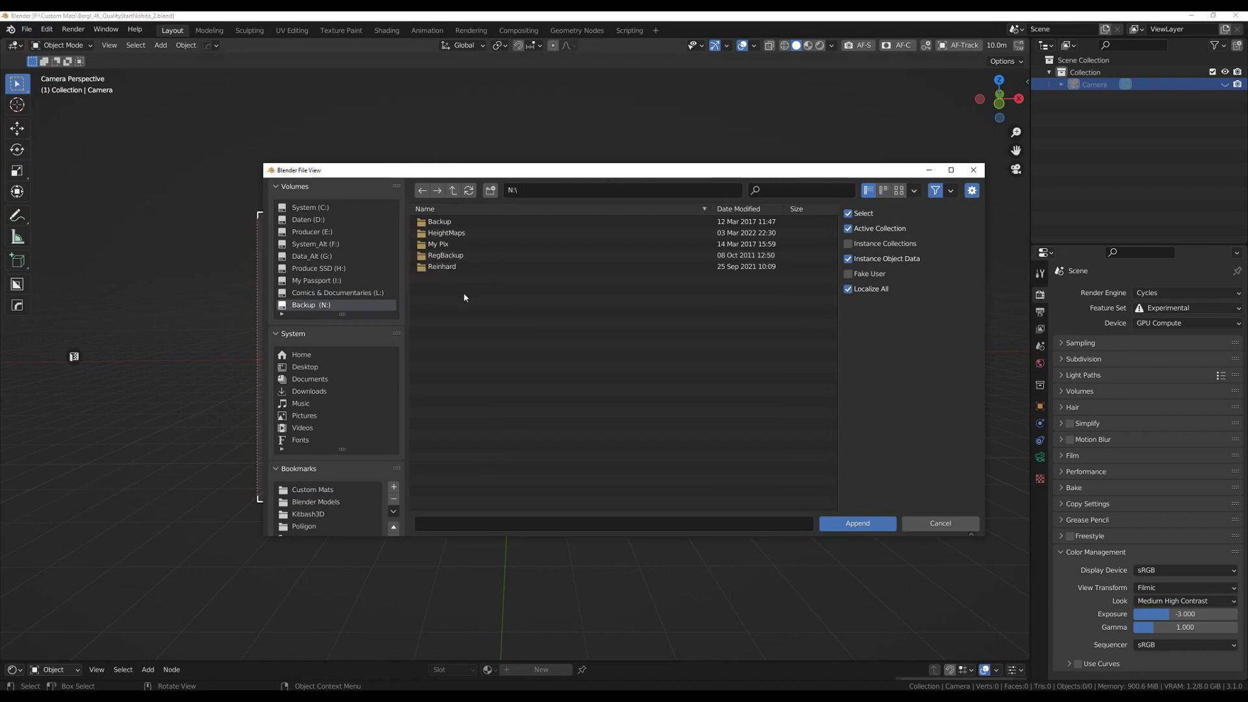
left_click(339, 293)
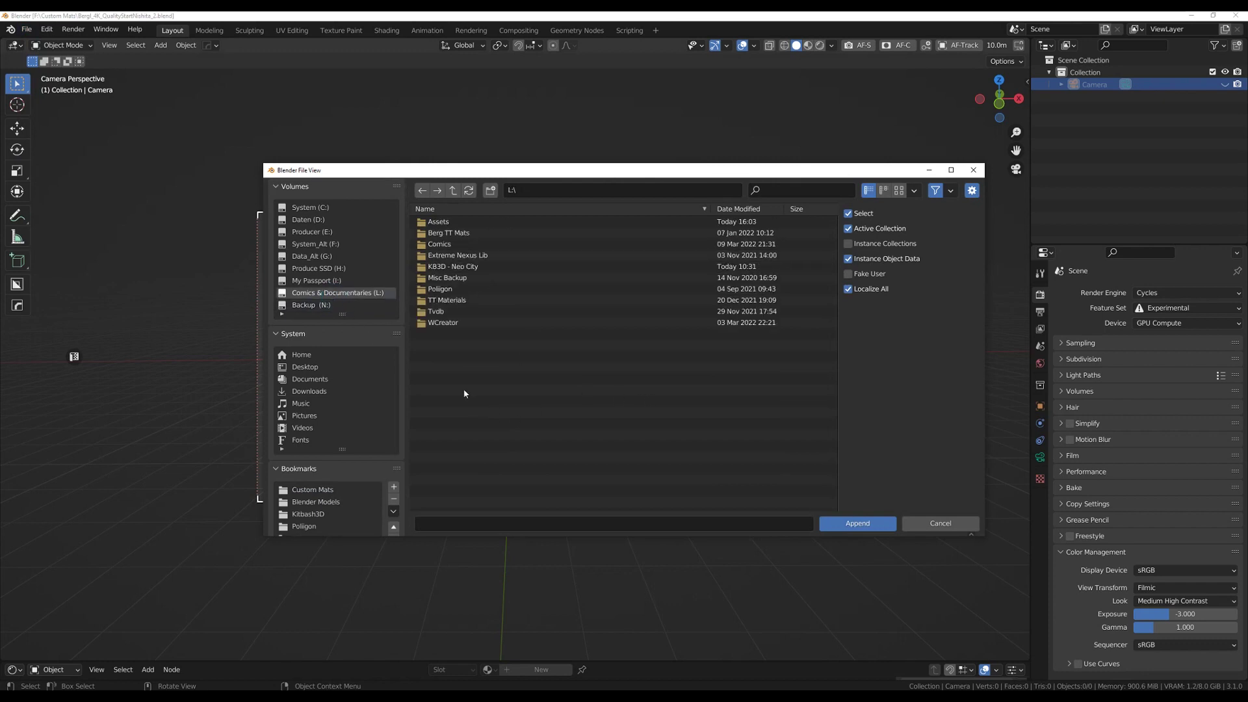
double_click(458, 267)
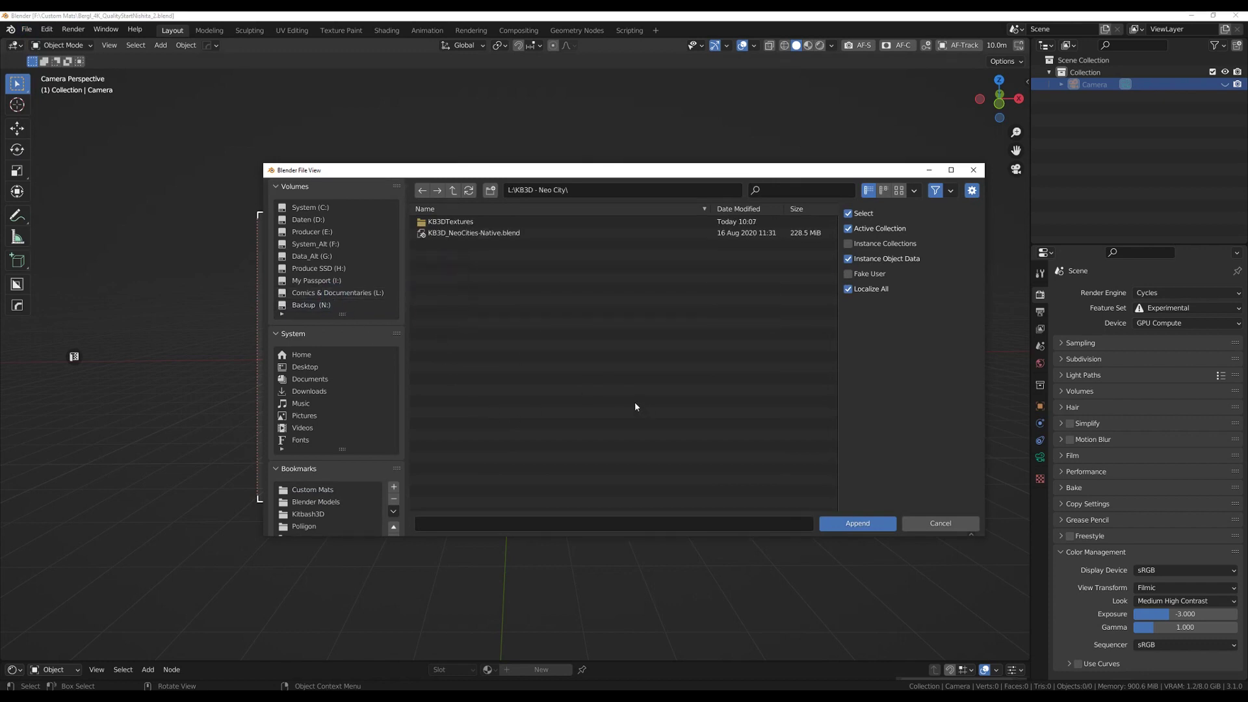
double_click(465, 233)
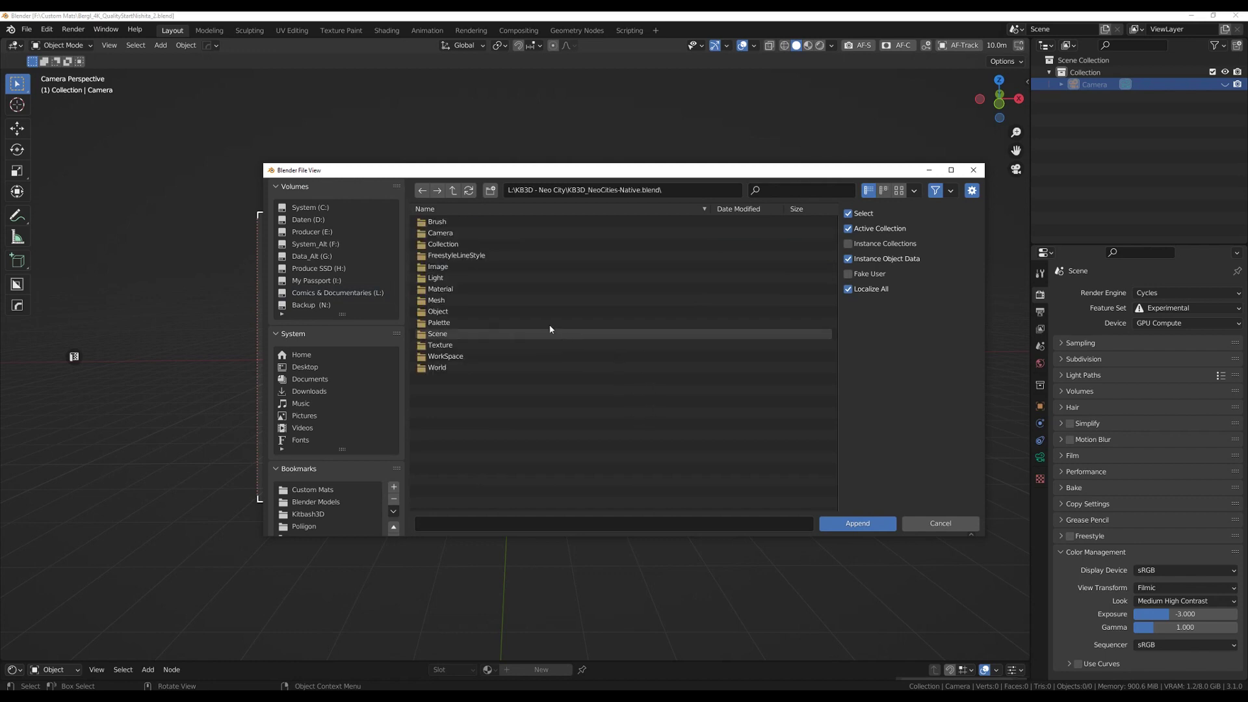
Append all objects from the Object category of the Neo Cities file into the scene
left_click(451, 312)
double_click(452, 312)
left_click(469, 243)
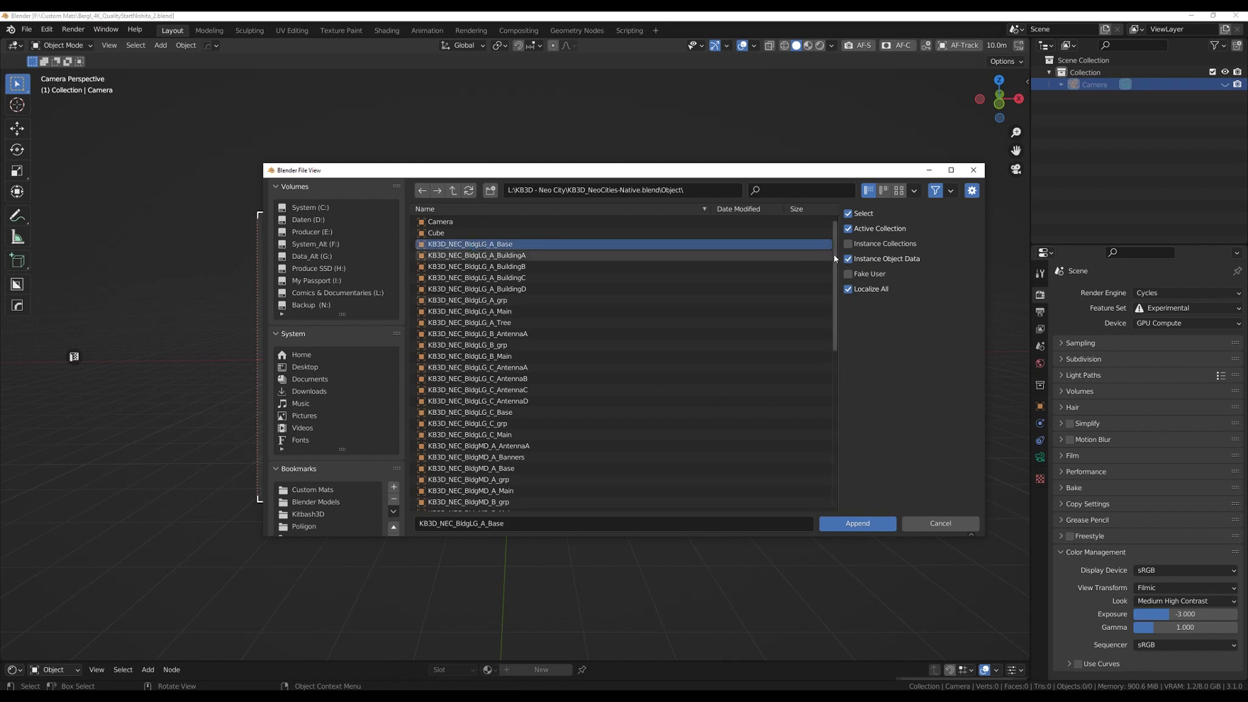
left_click_drag(834, 255, 817, 434)
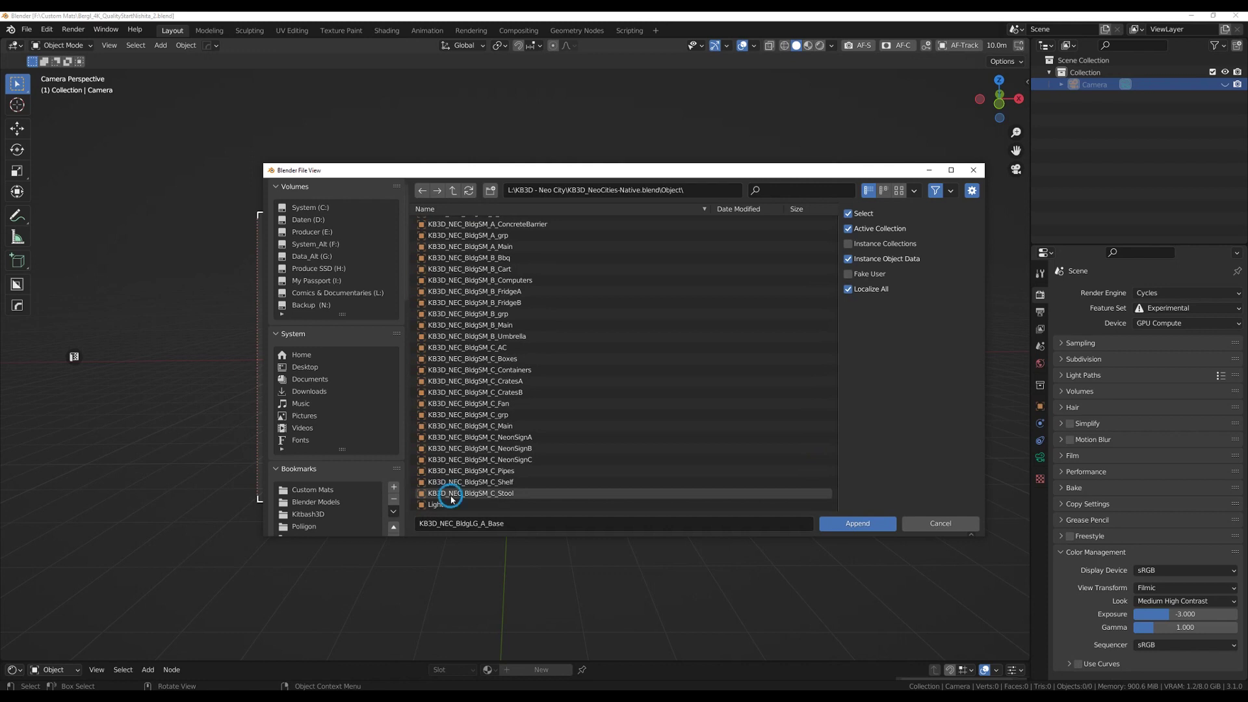
key("a")
left_click(853, 524)
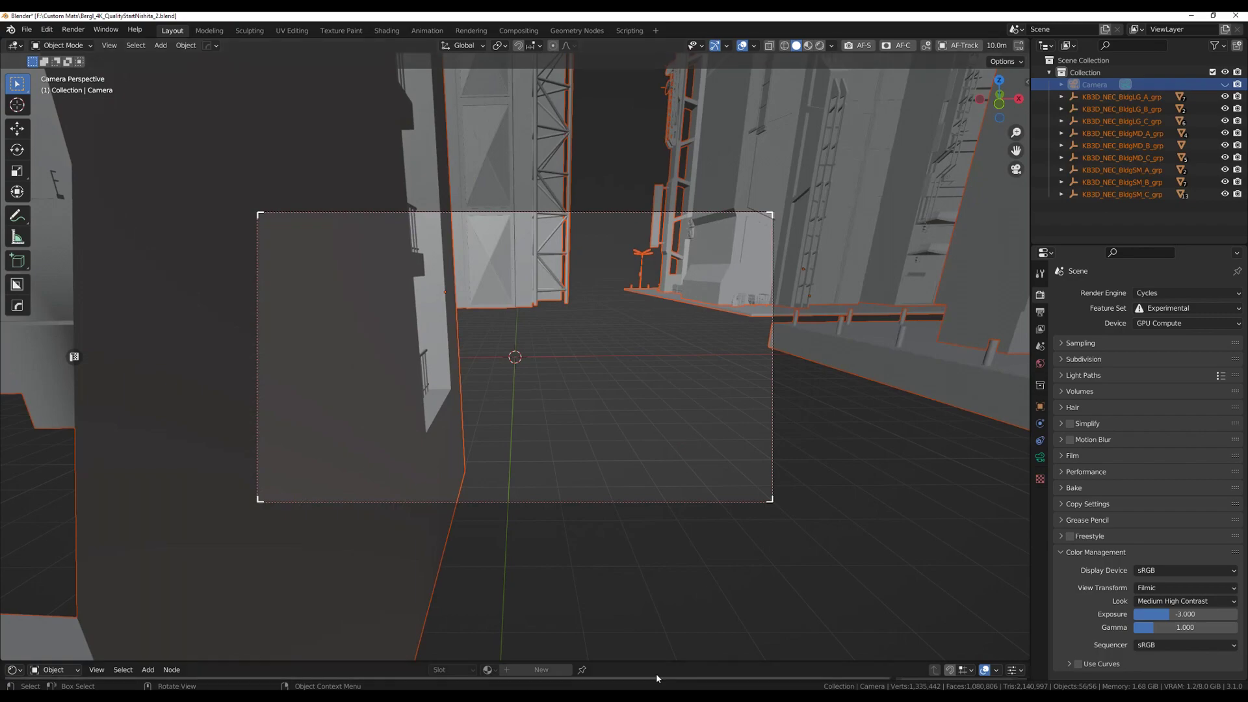
Deselect the appended objects, leave the camera view and look over the whole Neo City building set
left_click(794, 513)
key("KP_0")
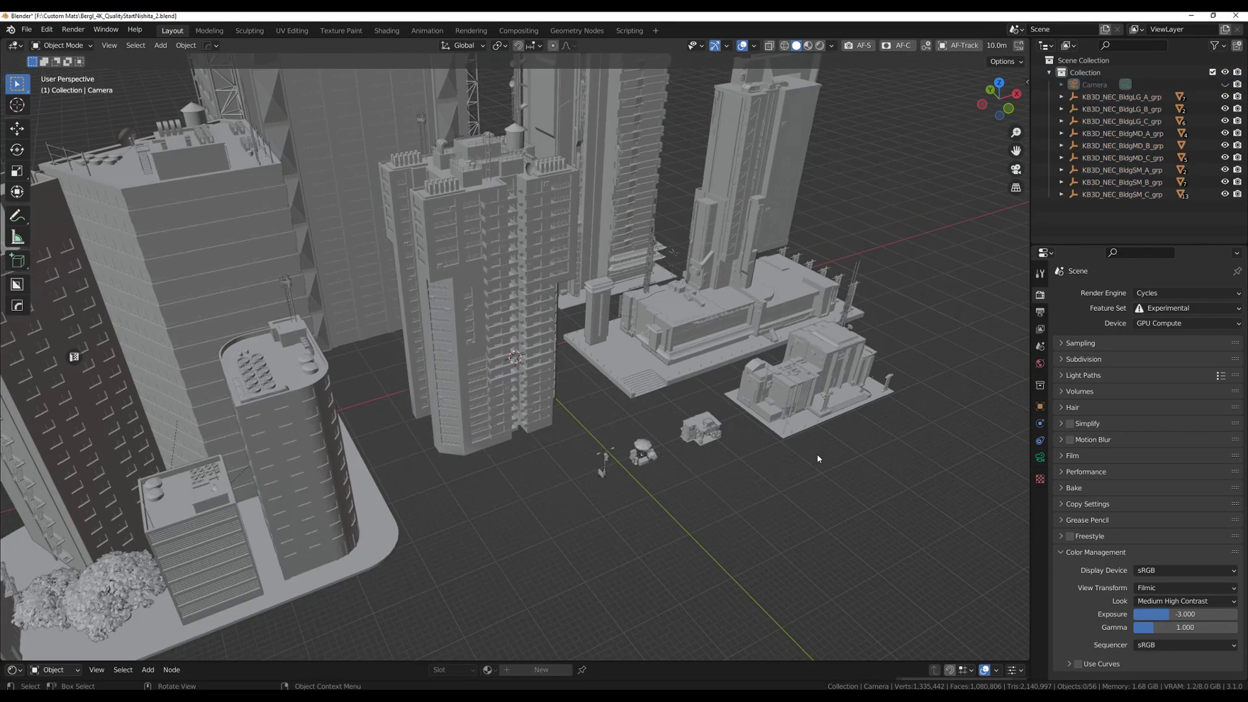
scroll(677, 440, "down", 5)
middle_click_drag(676, 440, 671, 432)
scroll(771, 446, "up", 2)
mouse_move(770, 446)
middle_mouse_down()
mouse_move(677, 479)
mouse_move(624, 546)
mouse_move(724, 473)
mouse_move(774, 501)
mouse_move(785, 423)
mouse_move(619, 357)
mouse_move(652, 355)
mouse_move(557, 418)
mouse_move(596, 376)
mouse_move(613, 446)
mouse_move(658, 431)
mouse_move(552, 479)
mouse_move(614, 397)
mouse_move(577, 345)
mouse_move(582, 374)
mouse_move(549, 384)
mouse_move(548, 301)
mouse_move(572, 368)
mouse_move(654, 415)
mouse_move(557, 419)
mouse_move(668, 495)
mouse_move(580, 571)
middle_mouse_up()
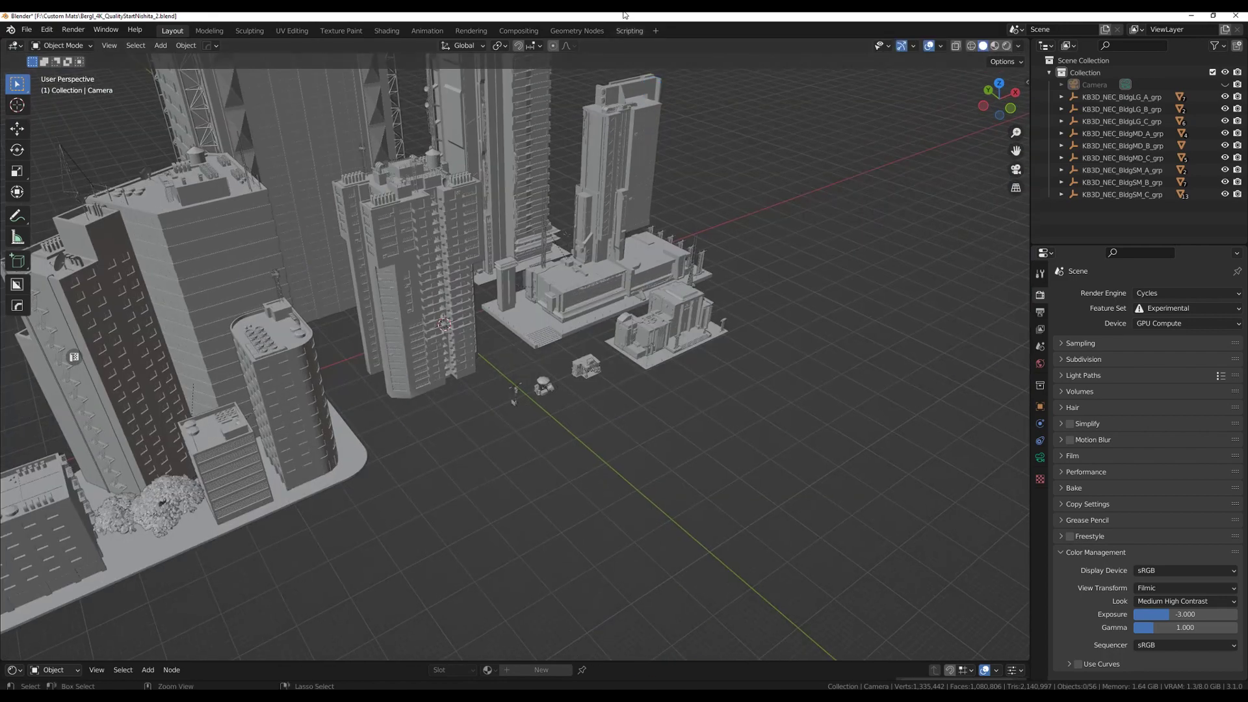
scroll(502, 63, "down", 2)
middle_click_drag(503, 63, 994, 53)
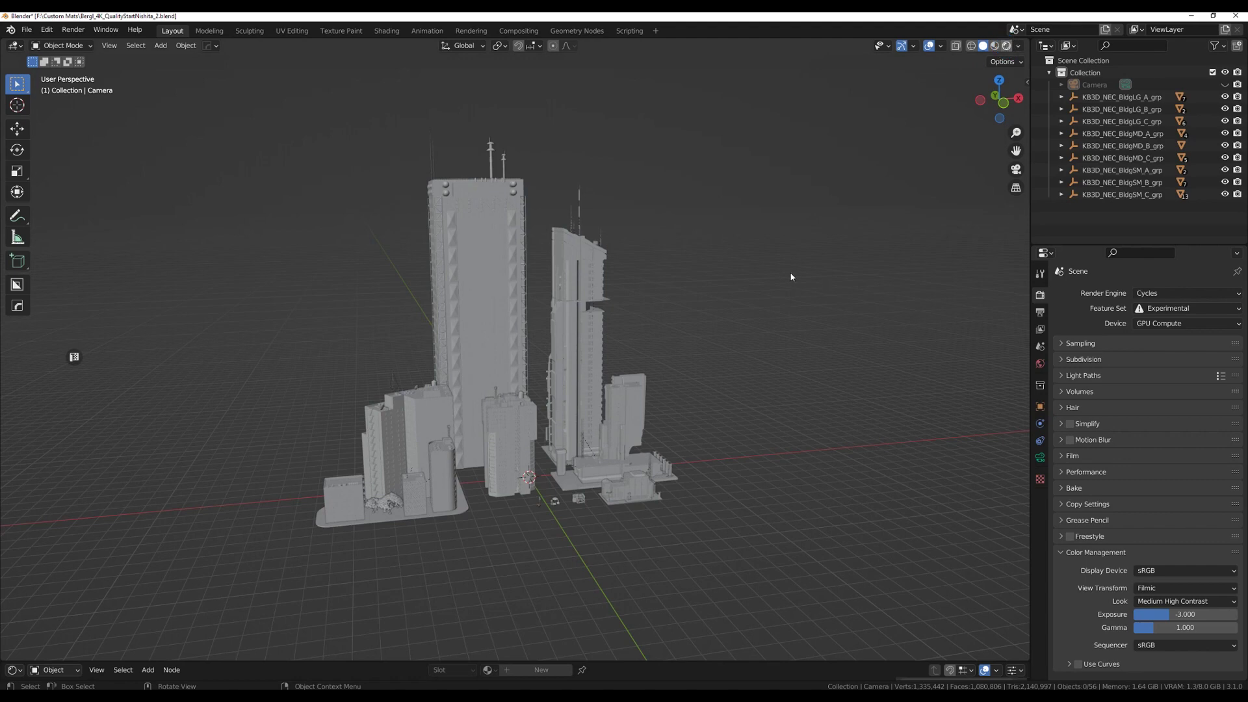
Switch the viewport to rendered shading and examine the textured tower facades and balconies up close
left_click(1006, 46)
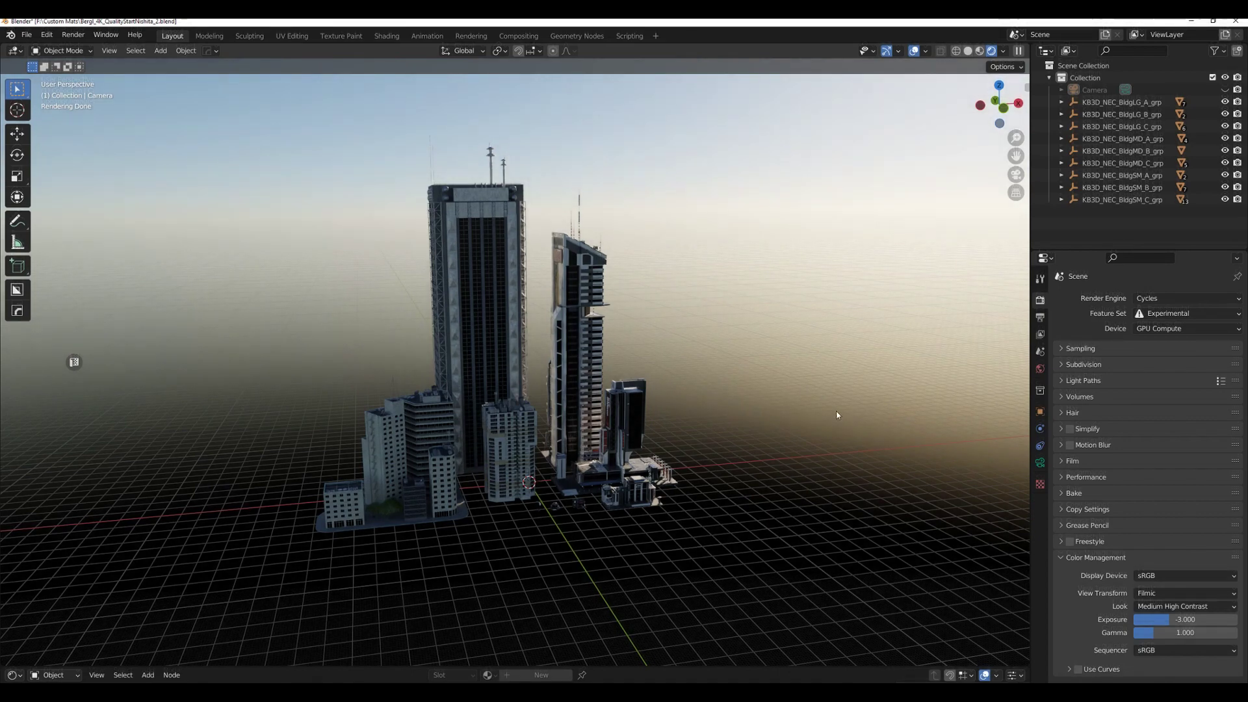
middle_click_drag(735, 416, 703, 416)
scroll(703, 364, "up", 8)
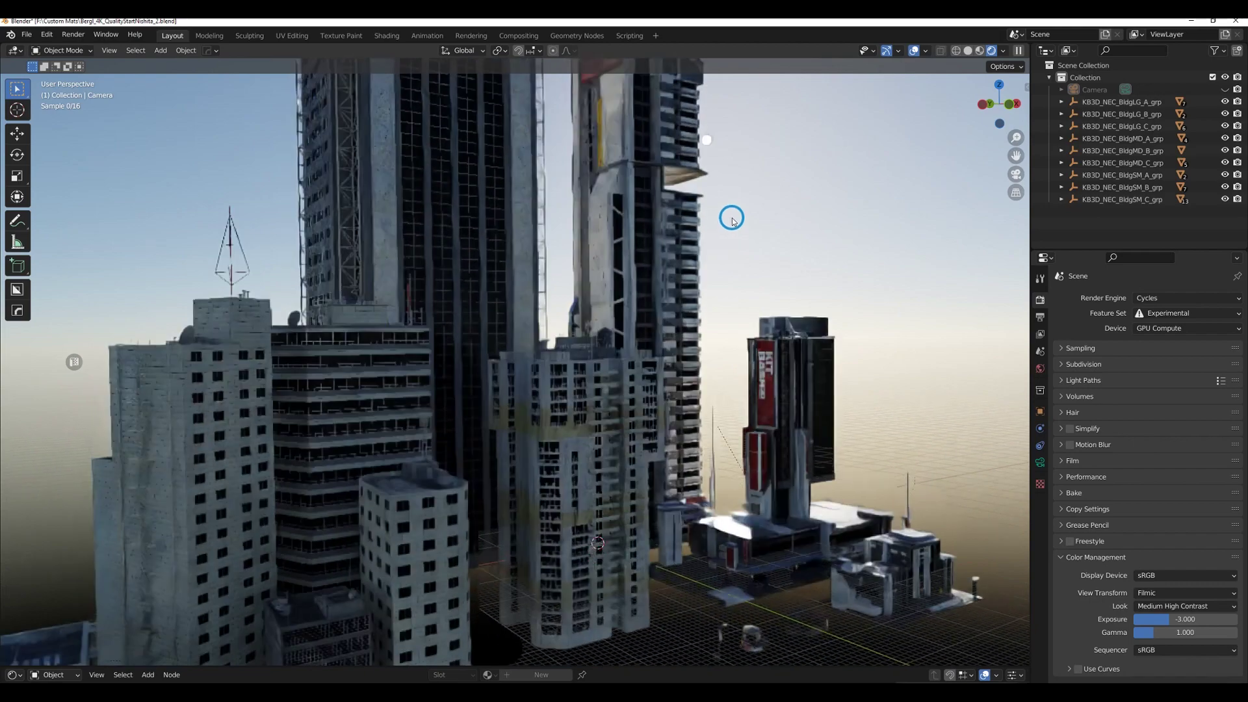
middle_click_drag(732, 220, 566, 486)
left_click(790, 471)
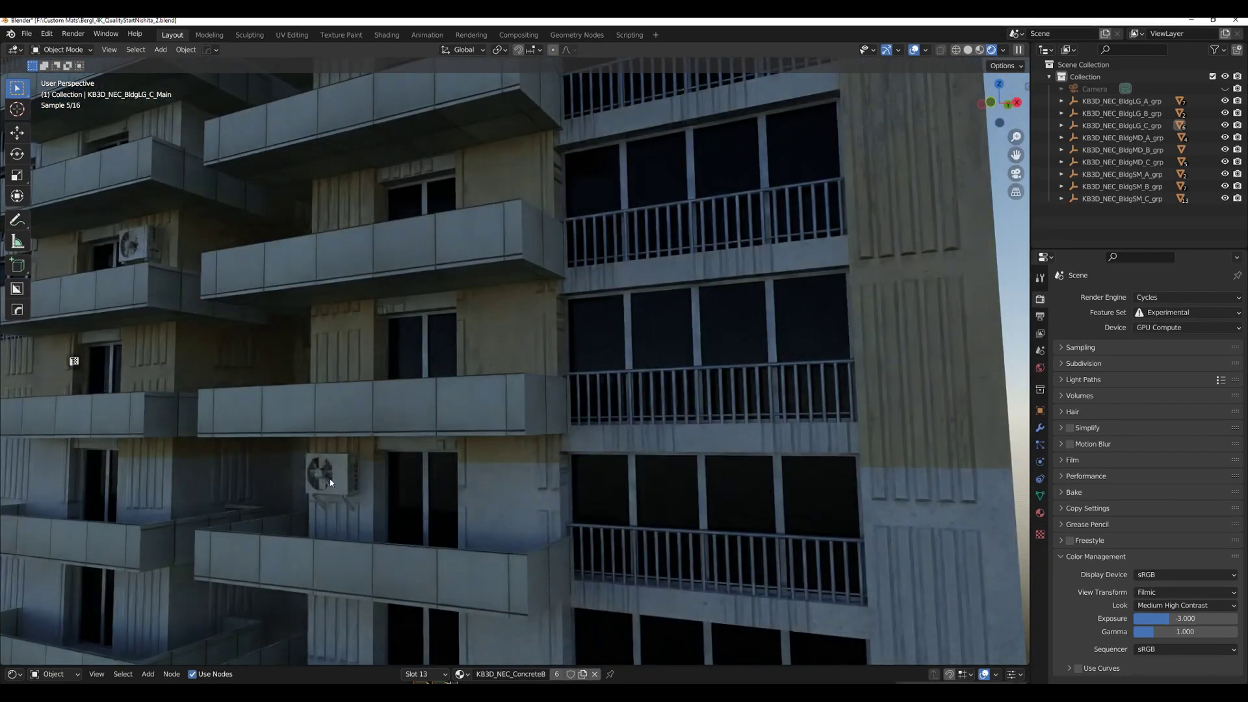
middle_click_drag(684, 445, 585, 364, "ctrl")
Check which pieces are separate objects by selecting the city block's buildings, base and trees, the neighbouring tower and the street cart in turn
left_click(433, 525)
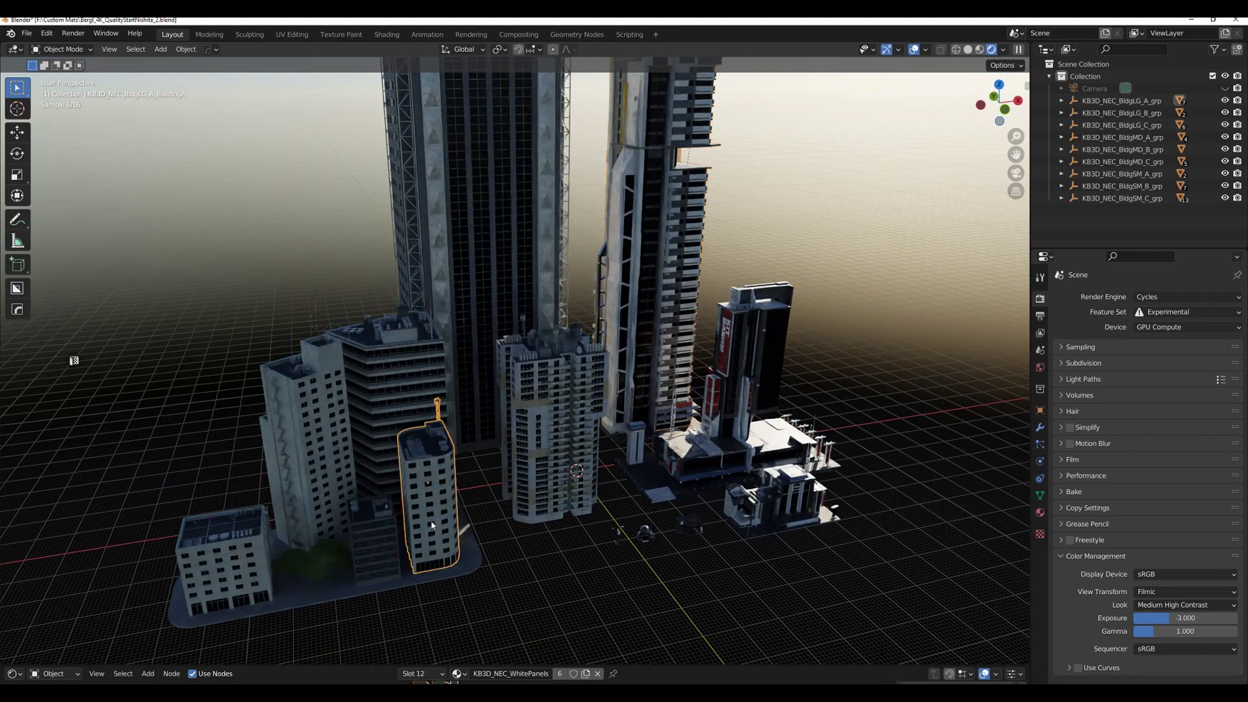
left_click(377, 559)
left_click(338, 620)
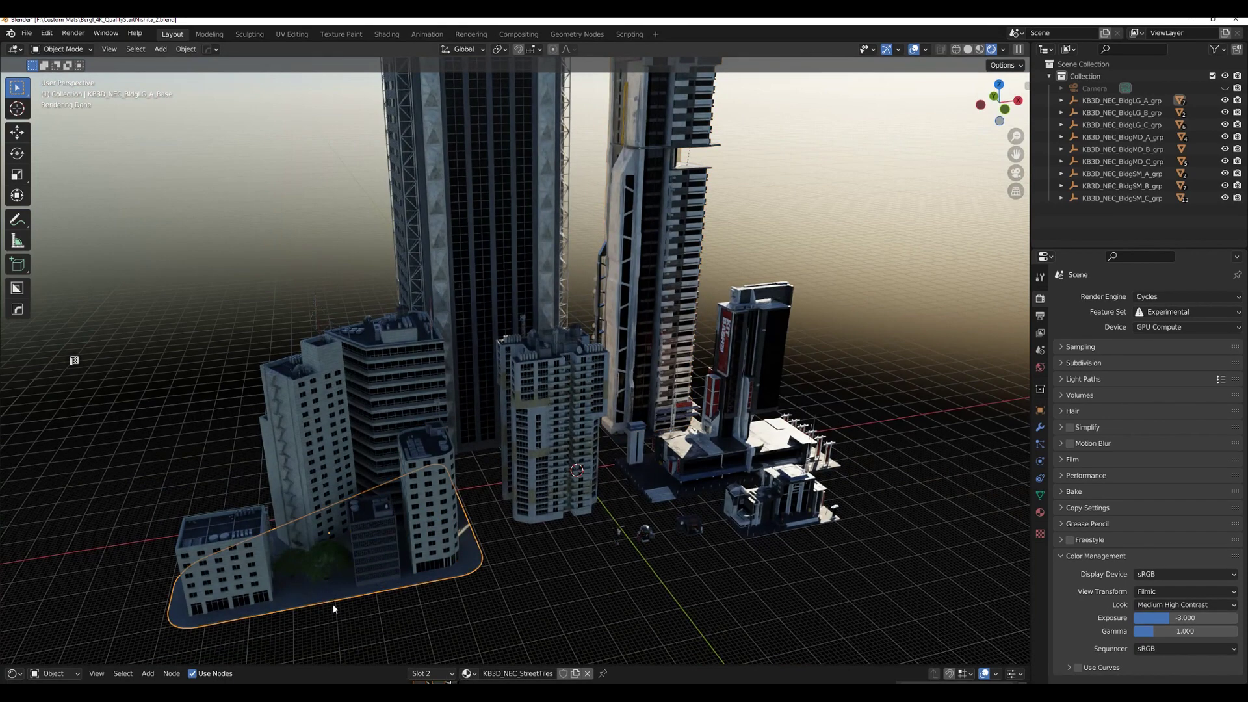
left_click(322, 570)
left_click(361, 433)
left_click(361, 433)
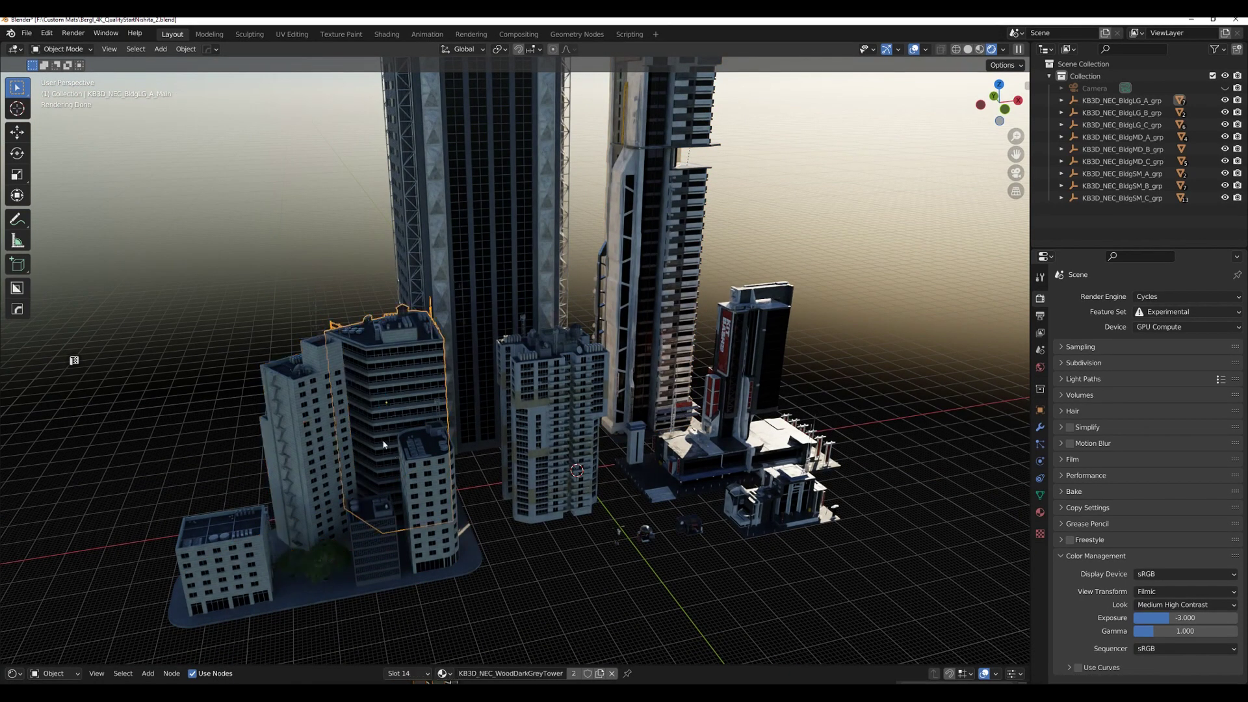
left_click(289, 437)
left_click(236, 563)
left_click(428, 496)
left_click(564, 432)
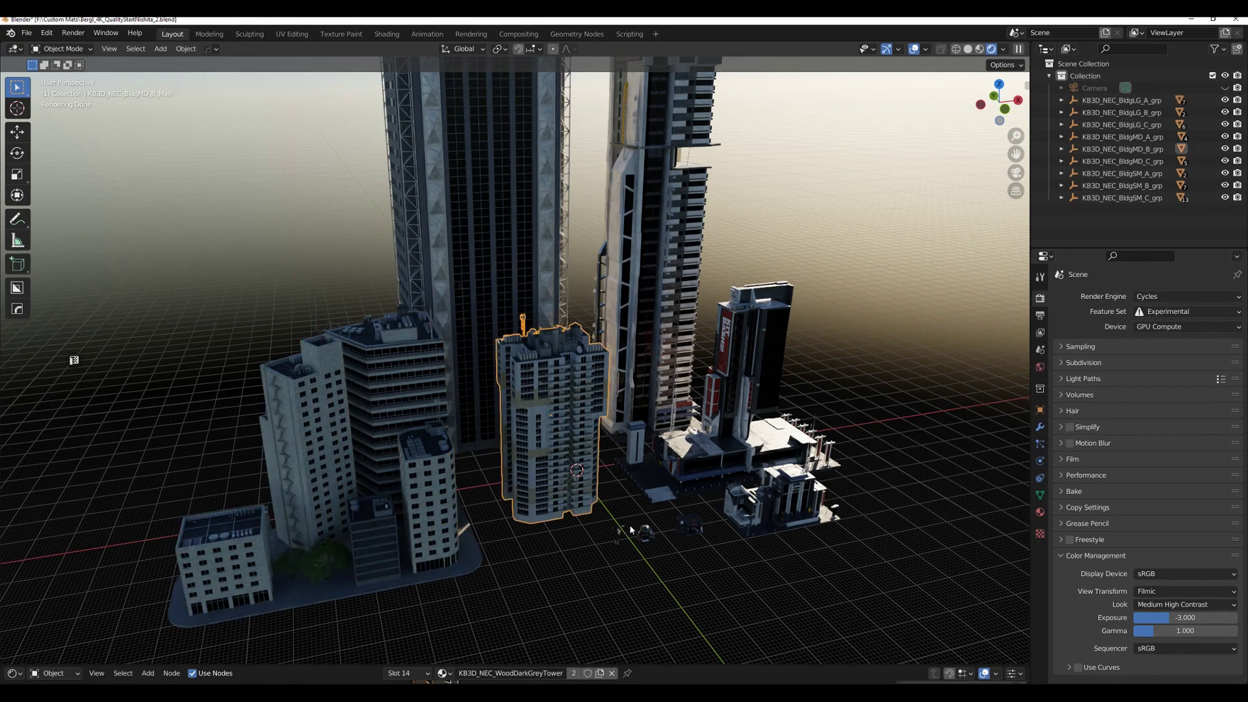
left_click(645, 532)
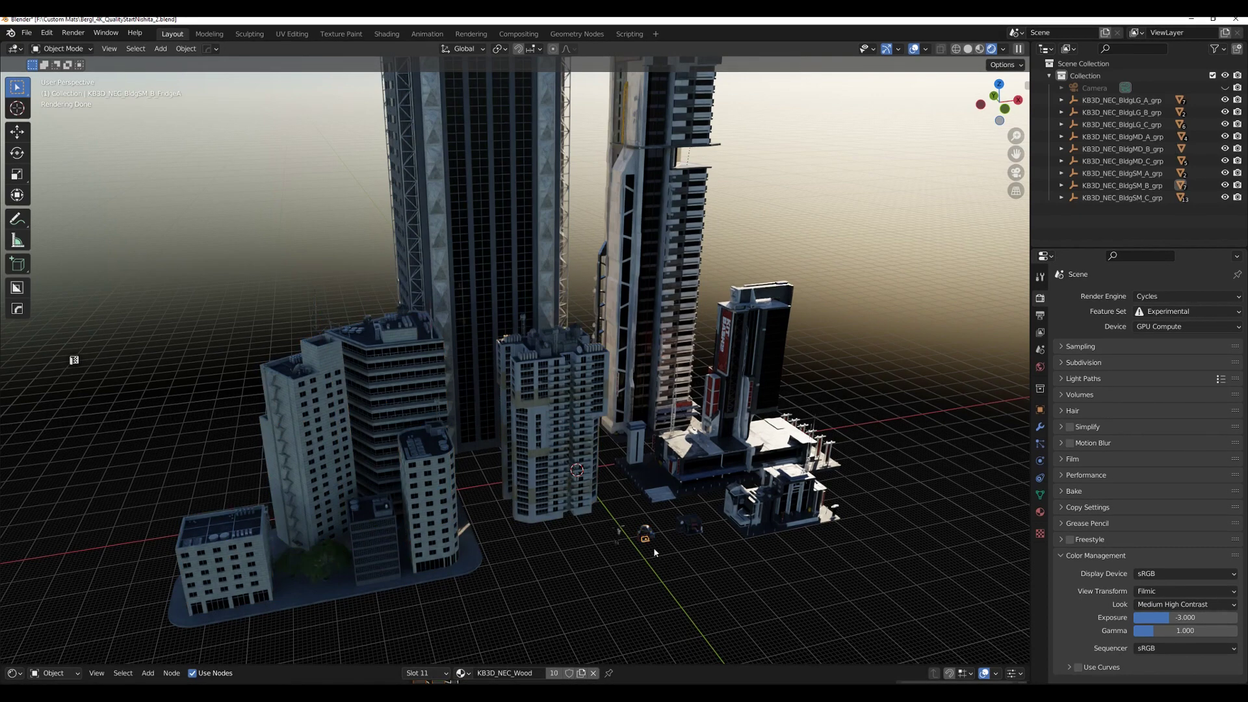
Examine the Chinese Medicine shop up close and select its parts, including the blank neon sign on the side wall
middle_click_drag(730, 569, 596, 336)
scroll(596, 337, "up", 5)
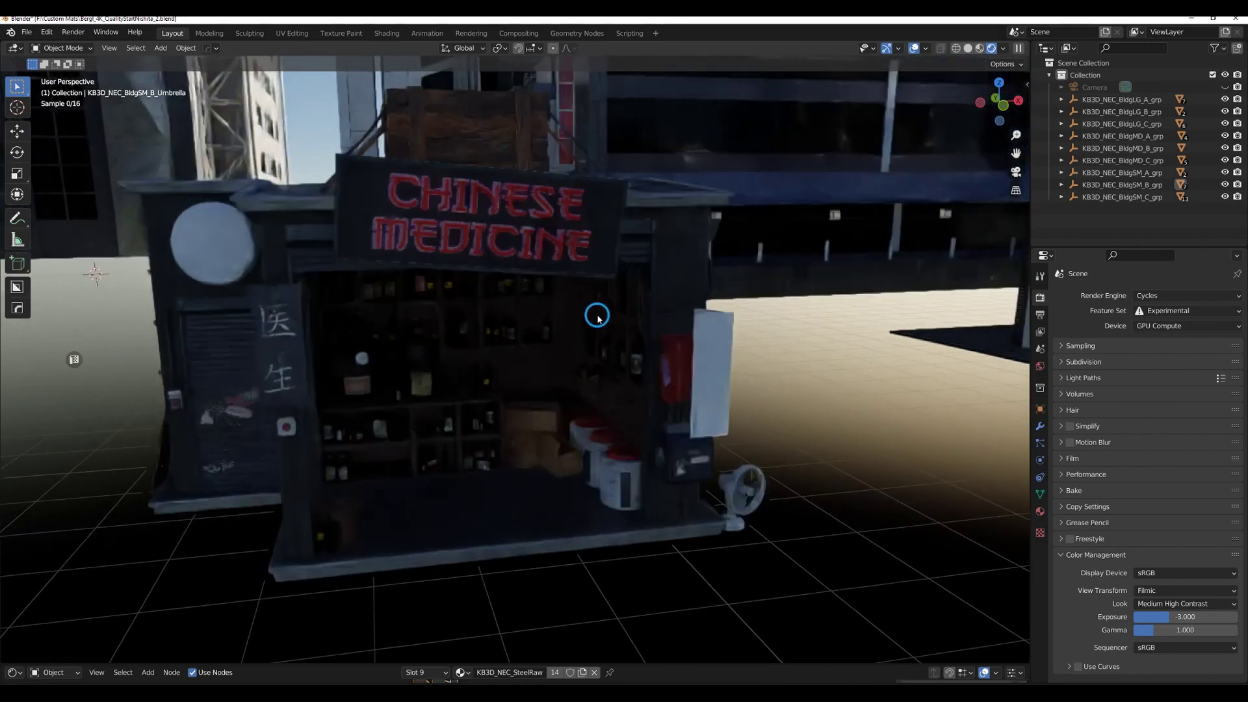
scroll(581, 338, "up", 1)
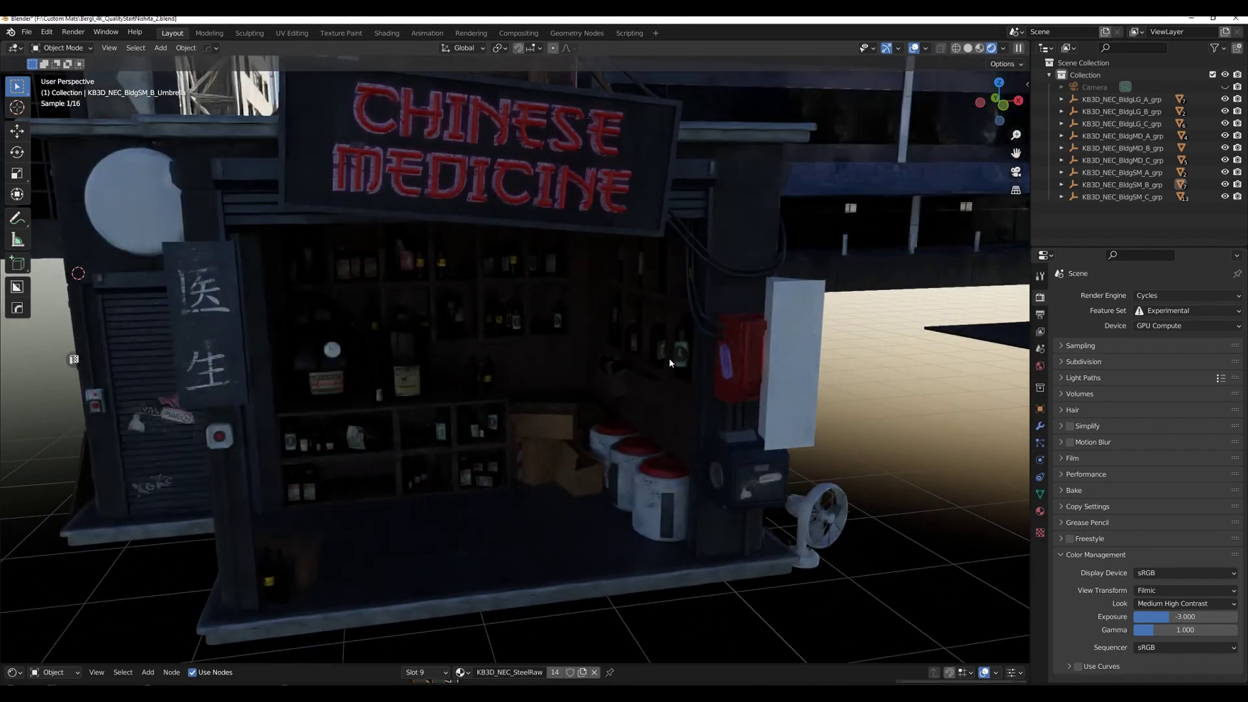
left_click(656, 351)
left_click(422, 349)
left_click(220, 357)
left_click(378, 276)
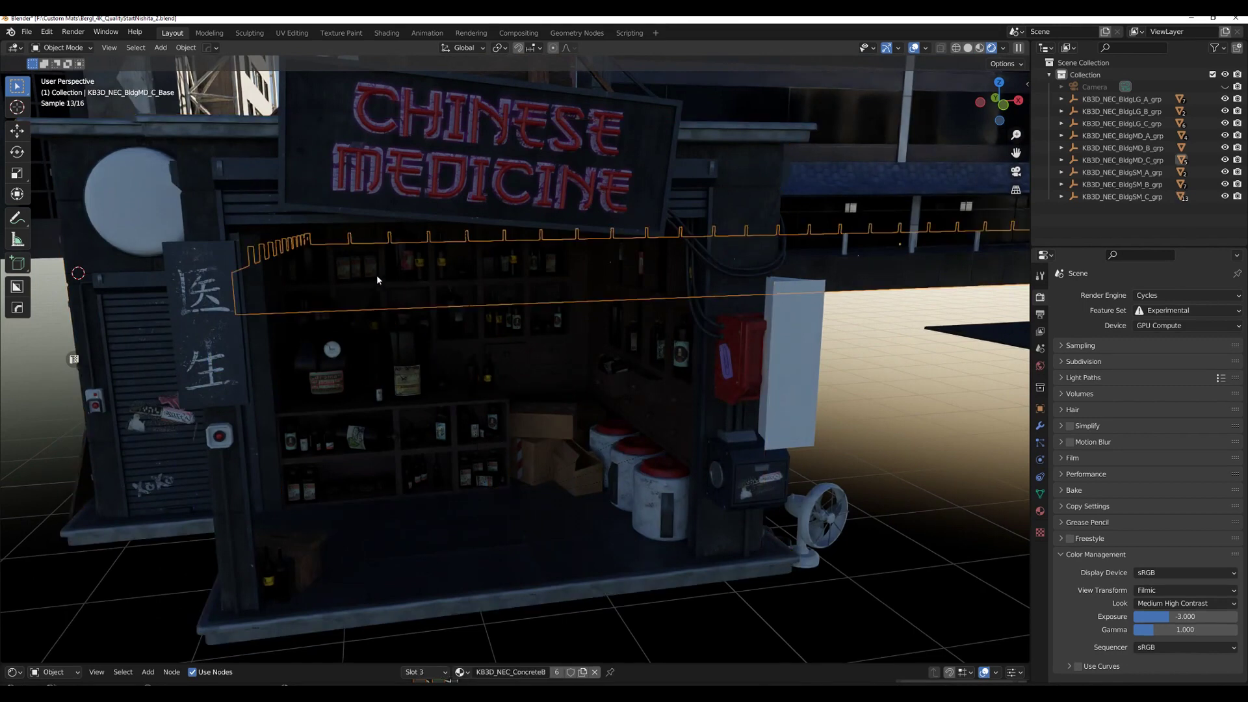
left_click(798, 386)
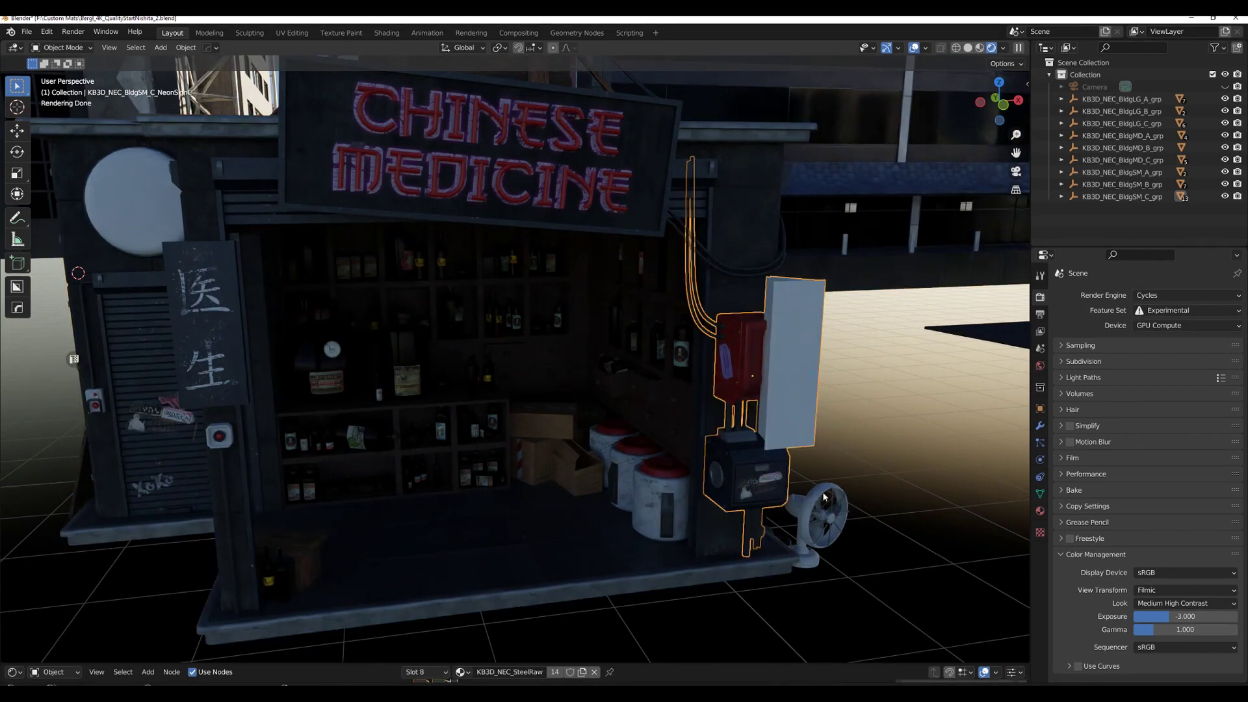
Check the shop's fan, shelves, crates and main body by selecting them individually, stepping back to the sign selection in between
left_click(824, 511)
key("ctrl+z")
key("ctrl+shift+z")
key("ctrl+z")
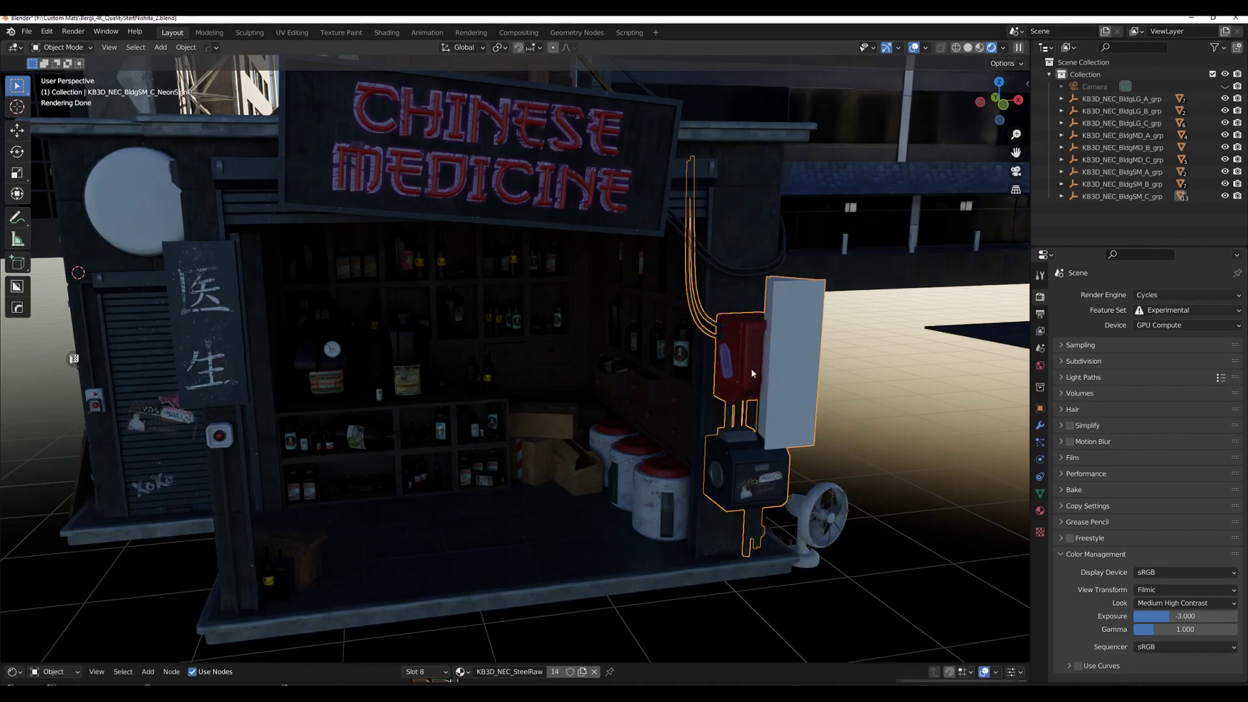
left_click(398, 422)
left_click(226, 436)
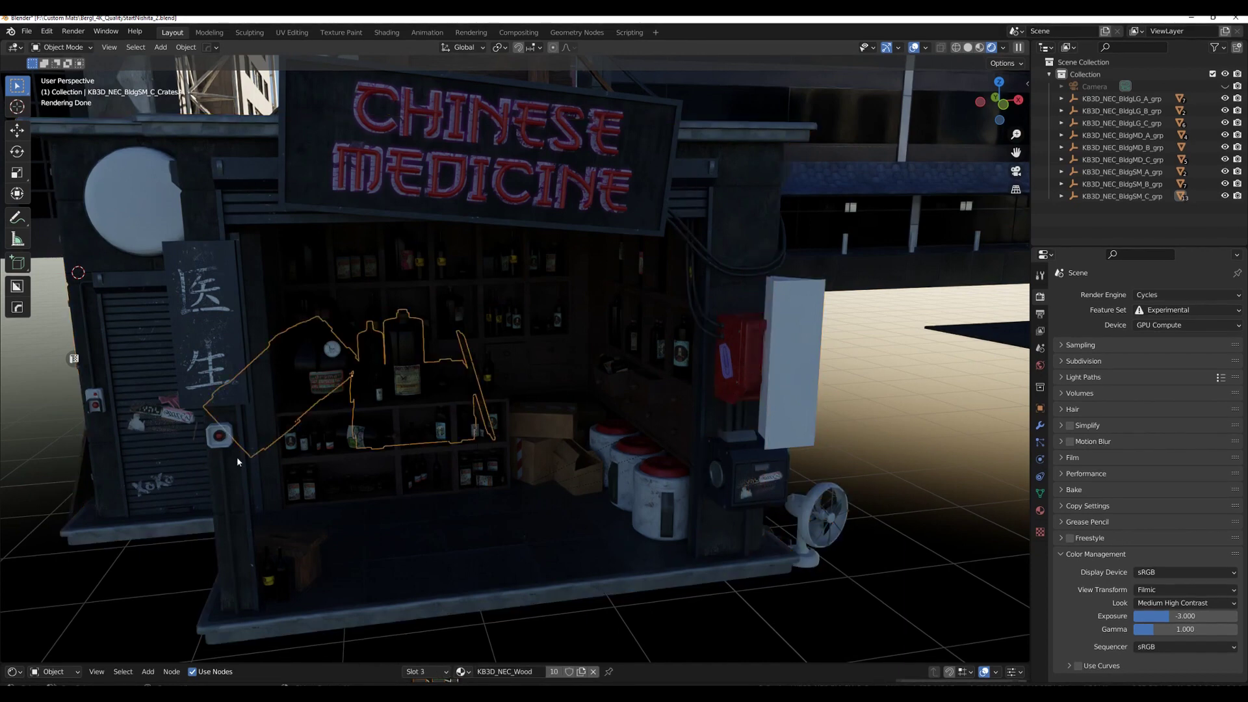
left_click(420, 435)
scroll(420, 434, "down", 10)
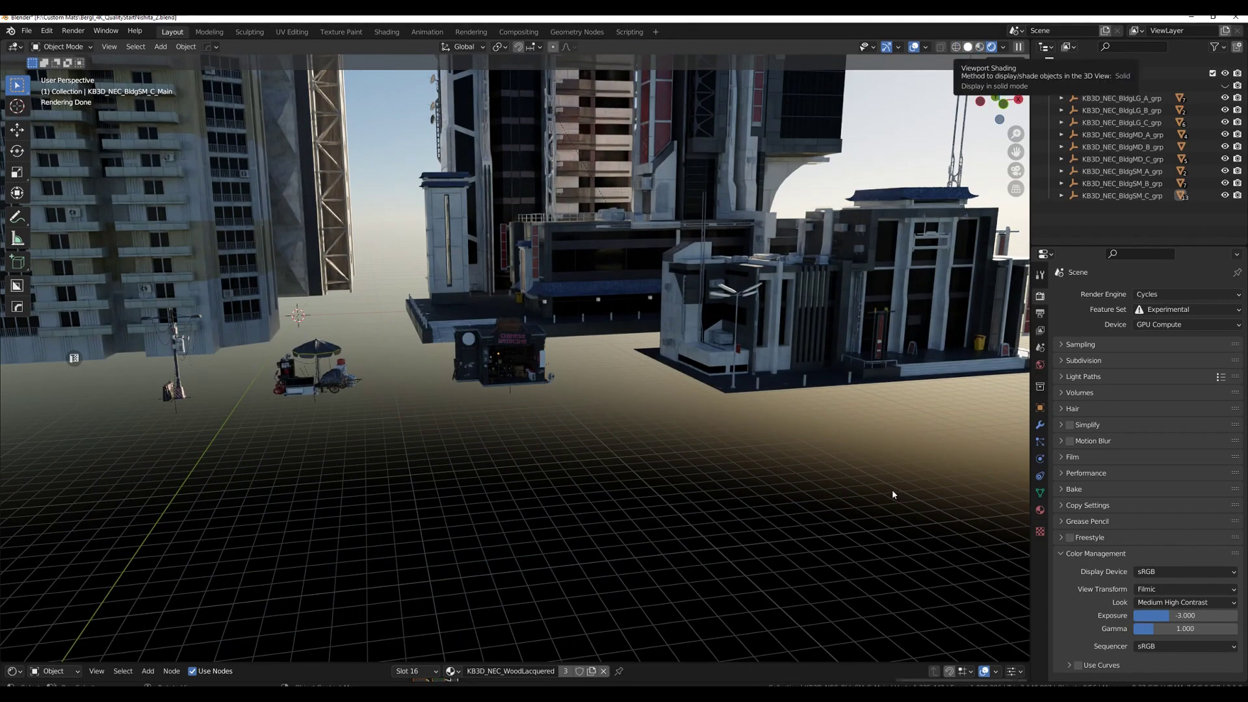
Switch the viewport to solid shading and show the whole kit from directly above
key("z")
key("KP_7")
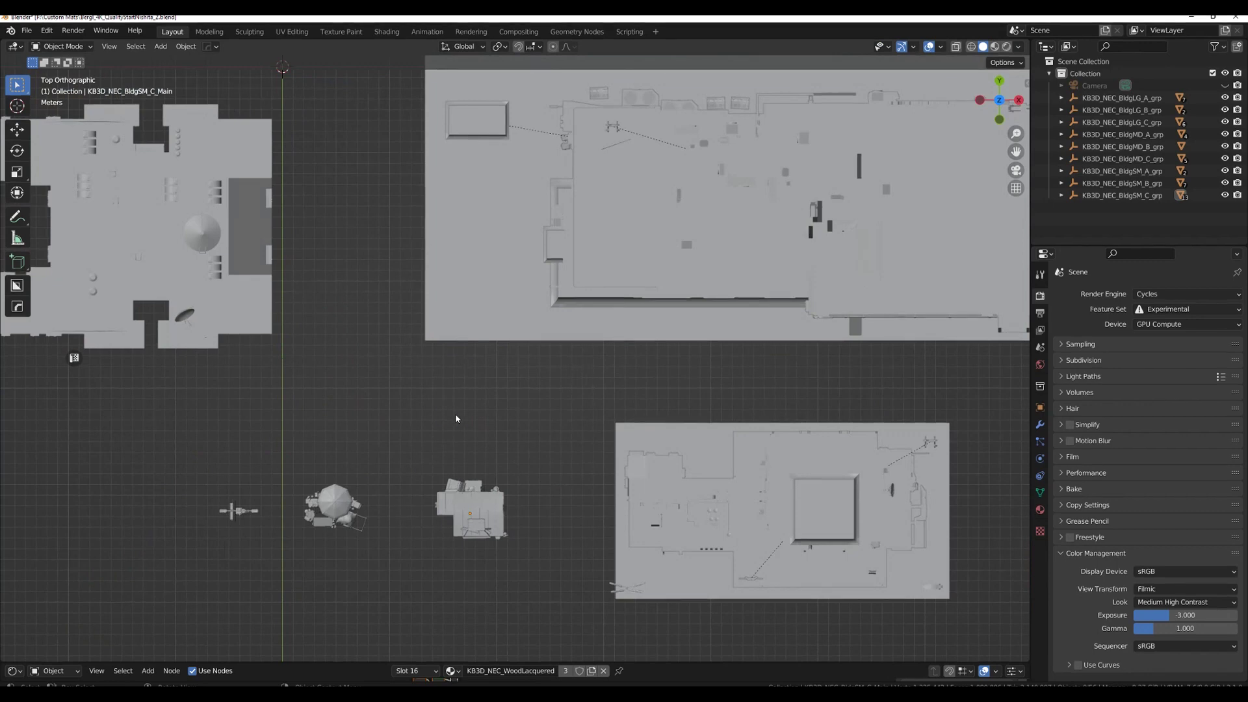
scroll(518, 385, "down", 7)
scroll(518, 390, "down", 2)
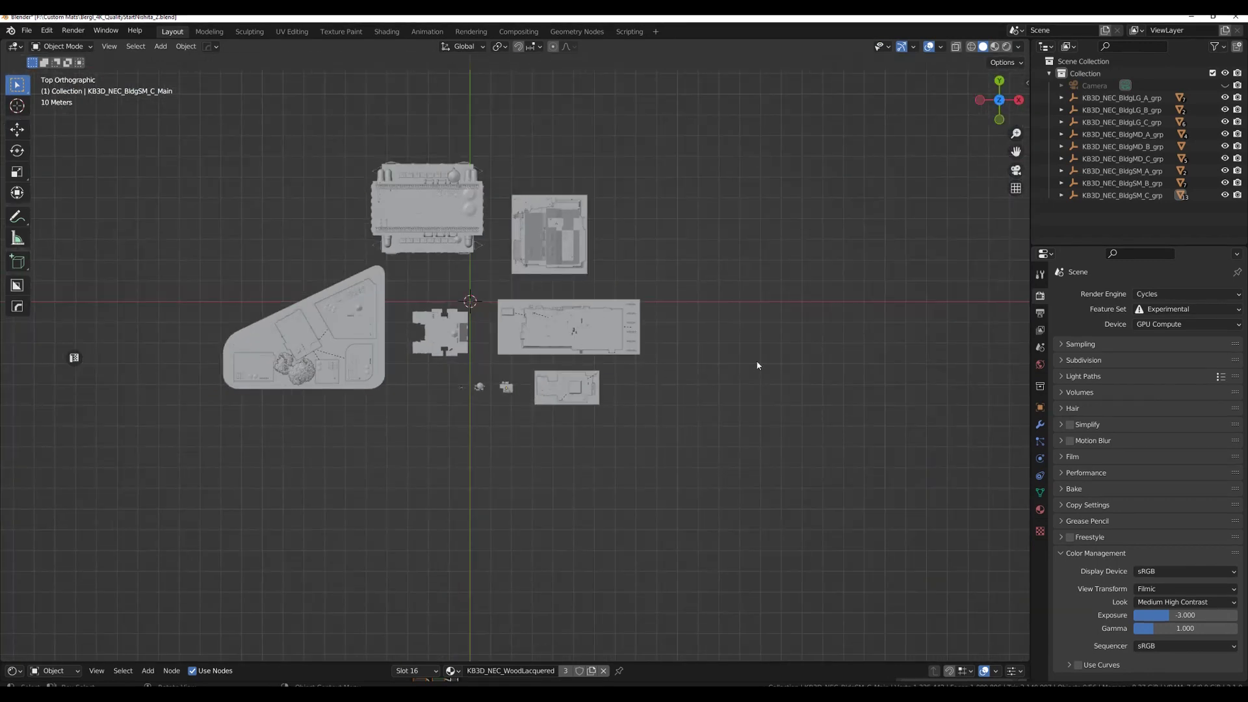
middle_click_drag(707, 350, 820, 333, "shift")
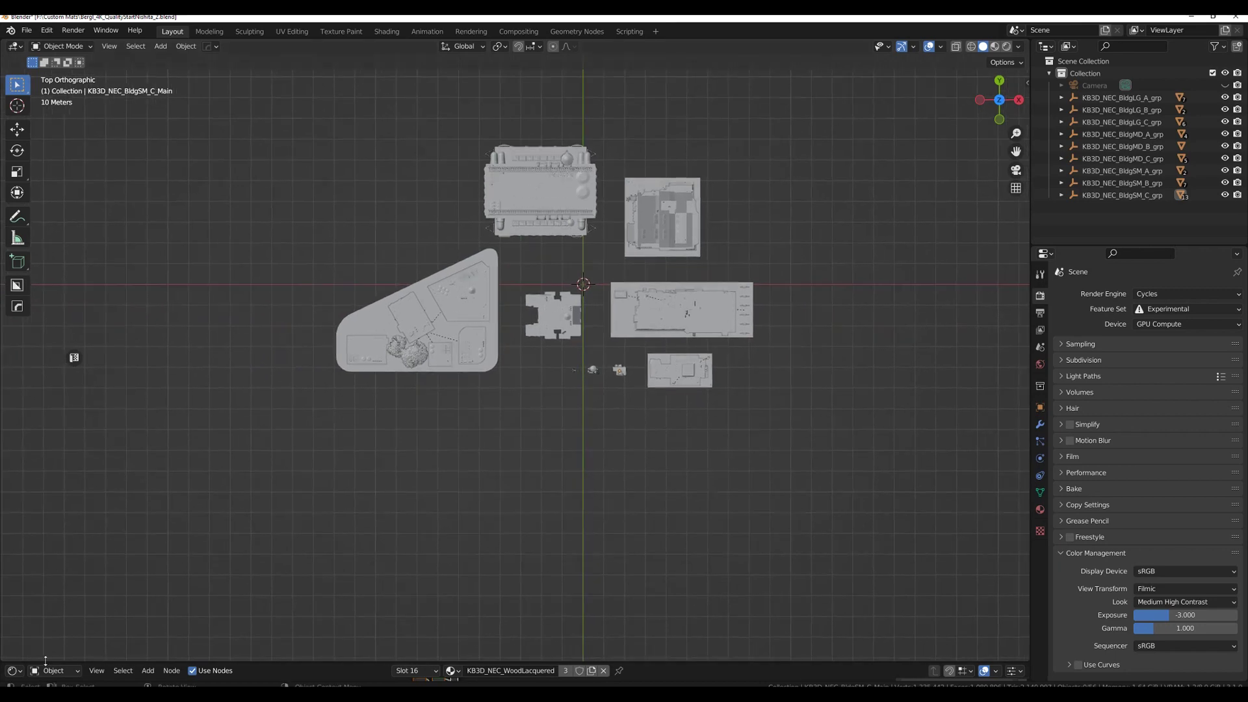
Turn the shader editor area below the viewport into an Asset Browser and make it taller
left_click(13, 670)
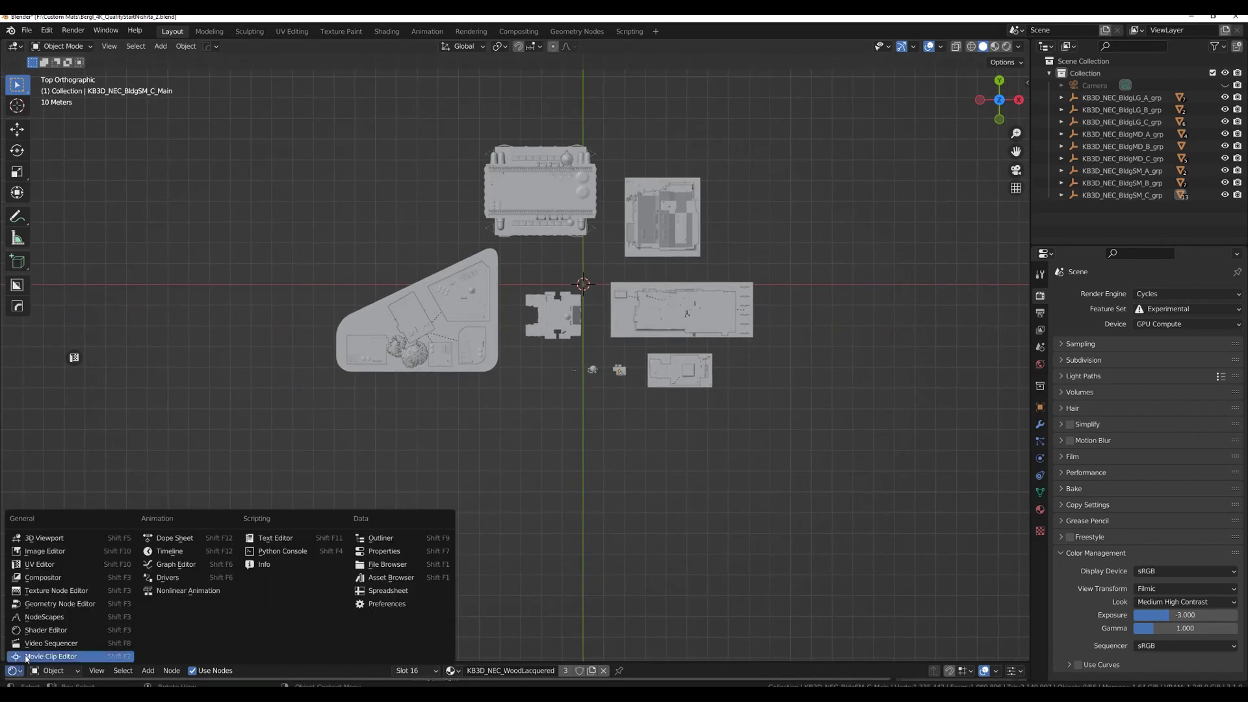
left_click(398, 579)
left_click_drag(351, 663, 363, 496)
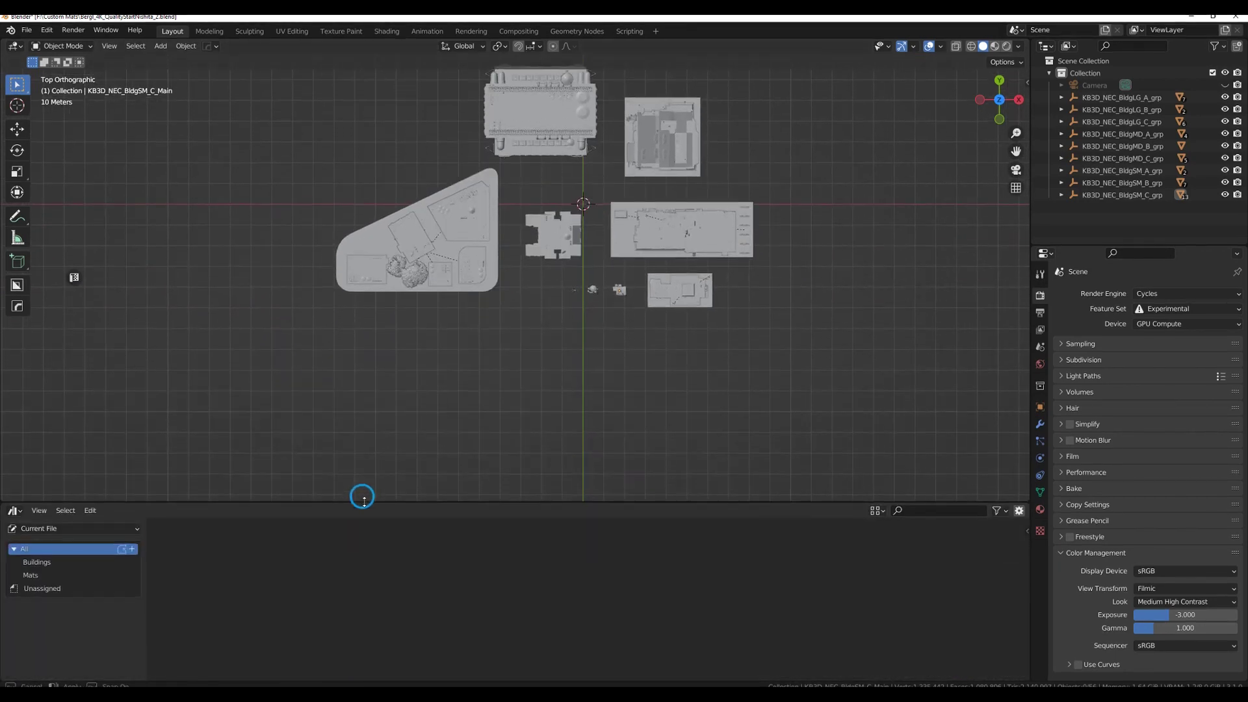
Delete the Buildings and Mats catalogs from the current file's assets and make the Asset Browser a little shorter
left_click(84, 563)
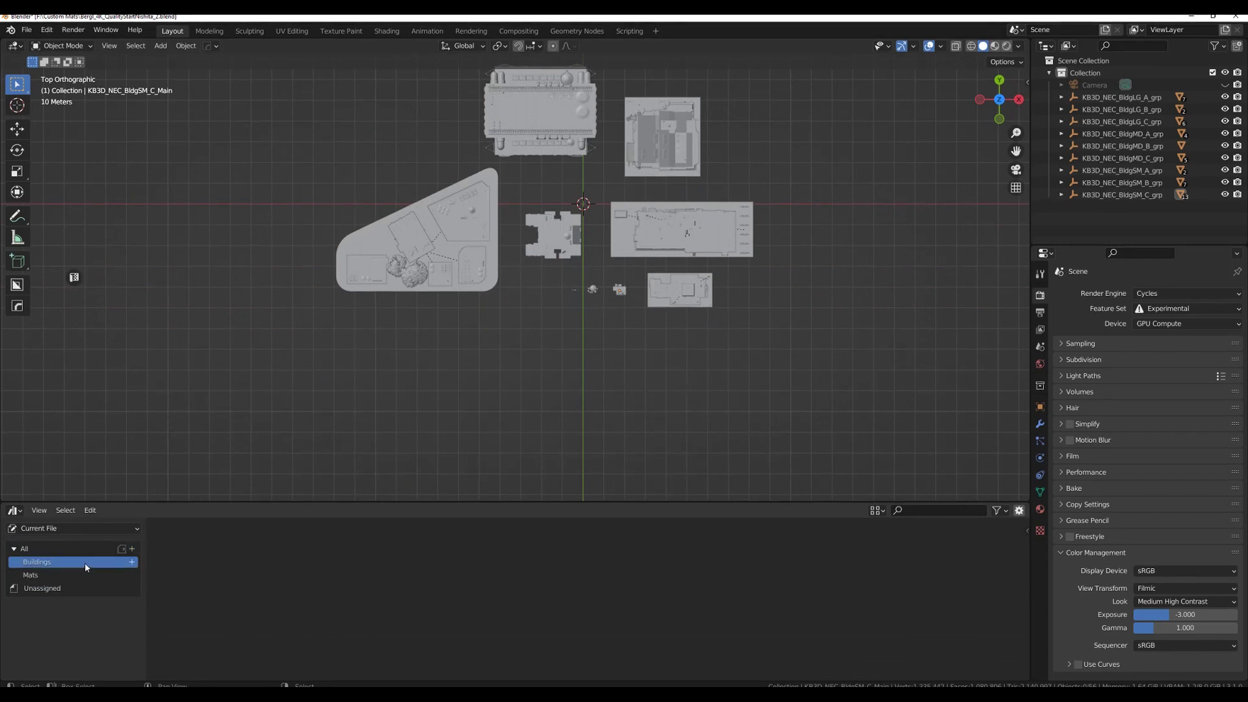
right_click(91, 565)
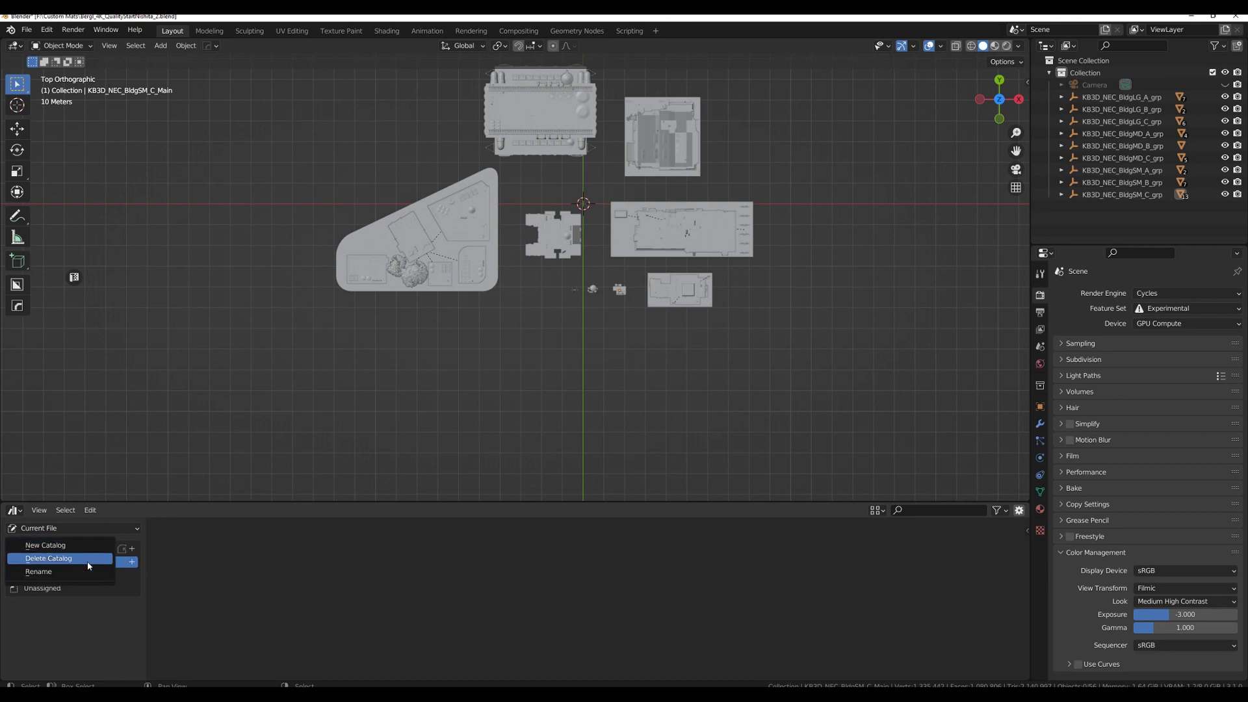
left_click(87, 583)
right_click(45, 566)
left_click(97, 586)
left_click_drag(216, 503, 217, 533)
middle_click_drag(772, 385, 696, 455, "shift")
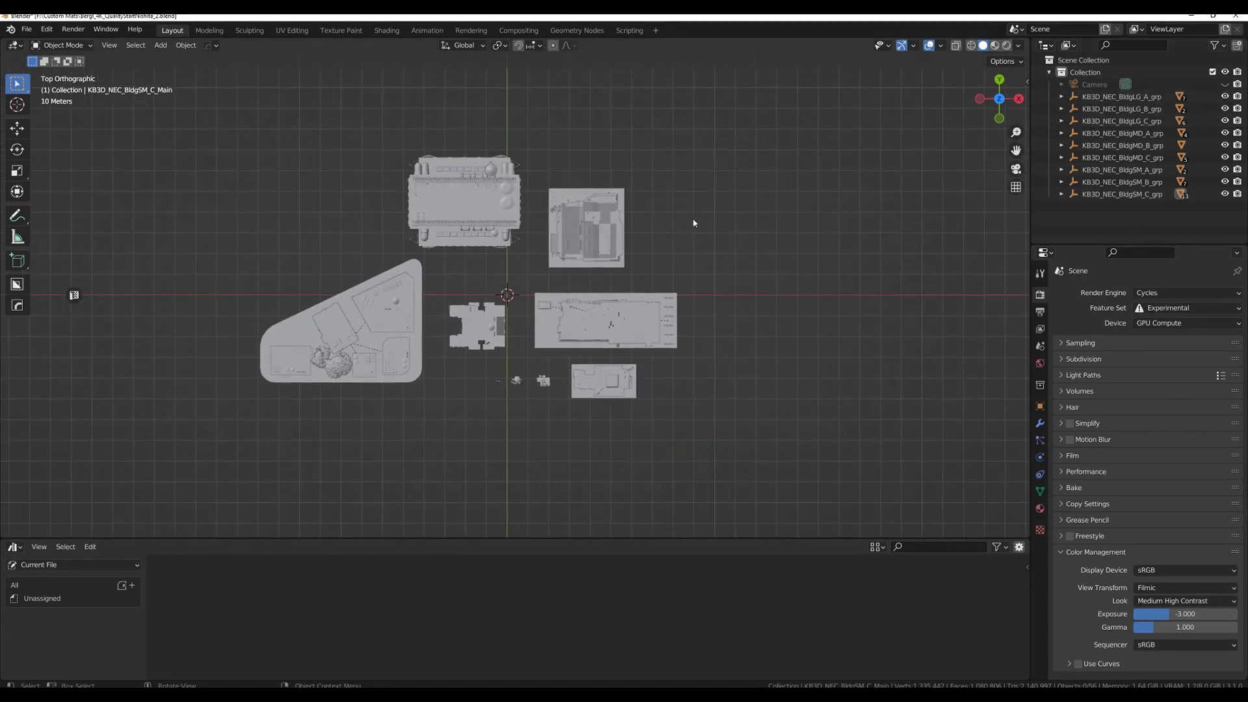
Check how the kit is split up by selecting the square-based building, the large tower and the triangular block's buildings individually
left_click(588, 238)
left_click(488, 173)
left_click(490, 171)
left_click(450, 177)
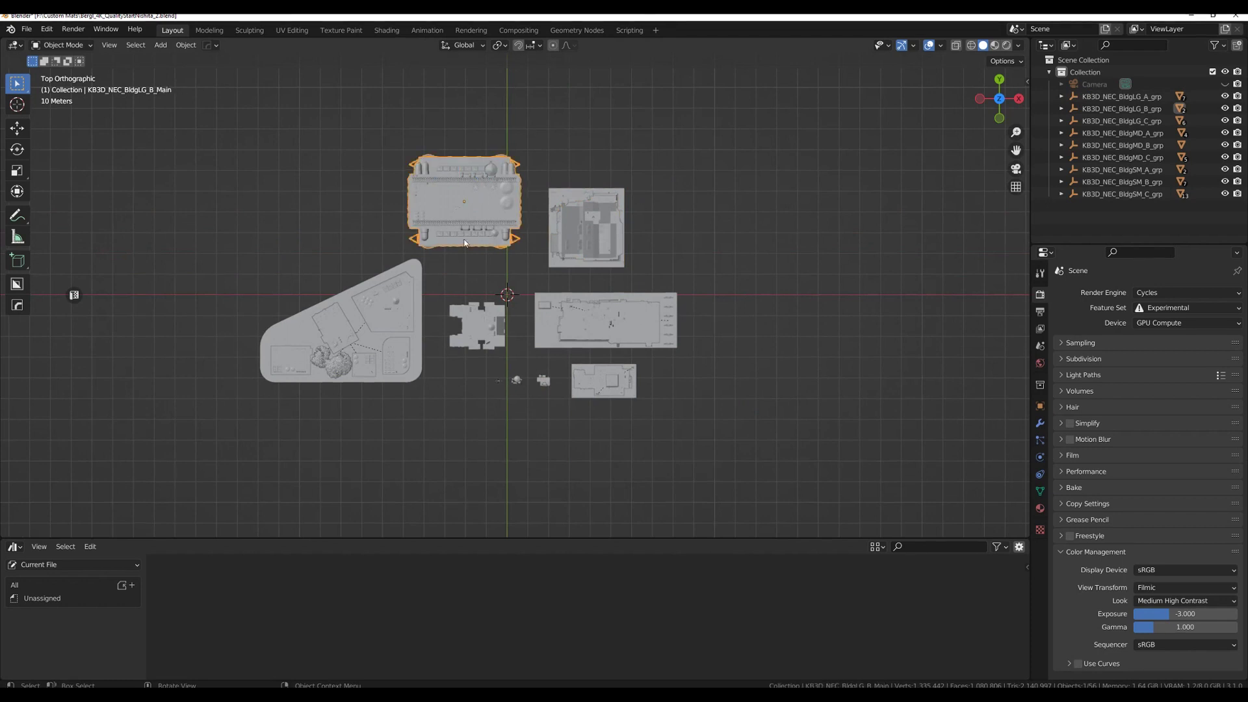
left_click(401, 320)
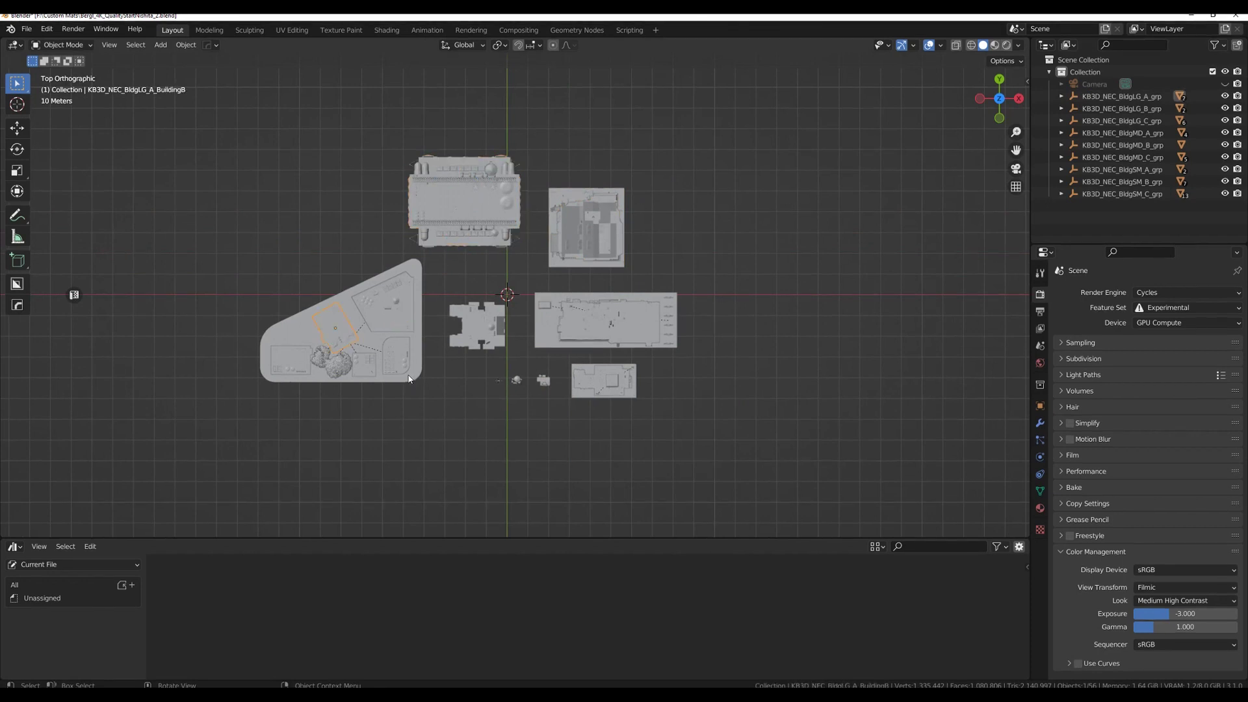
left_click(403, 310)
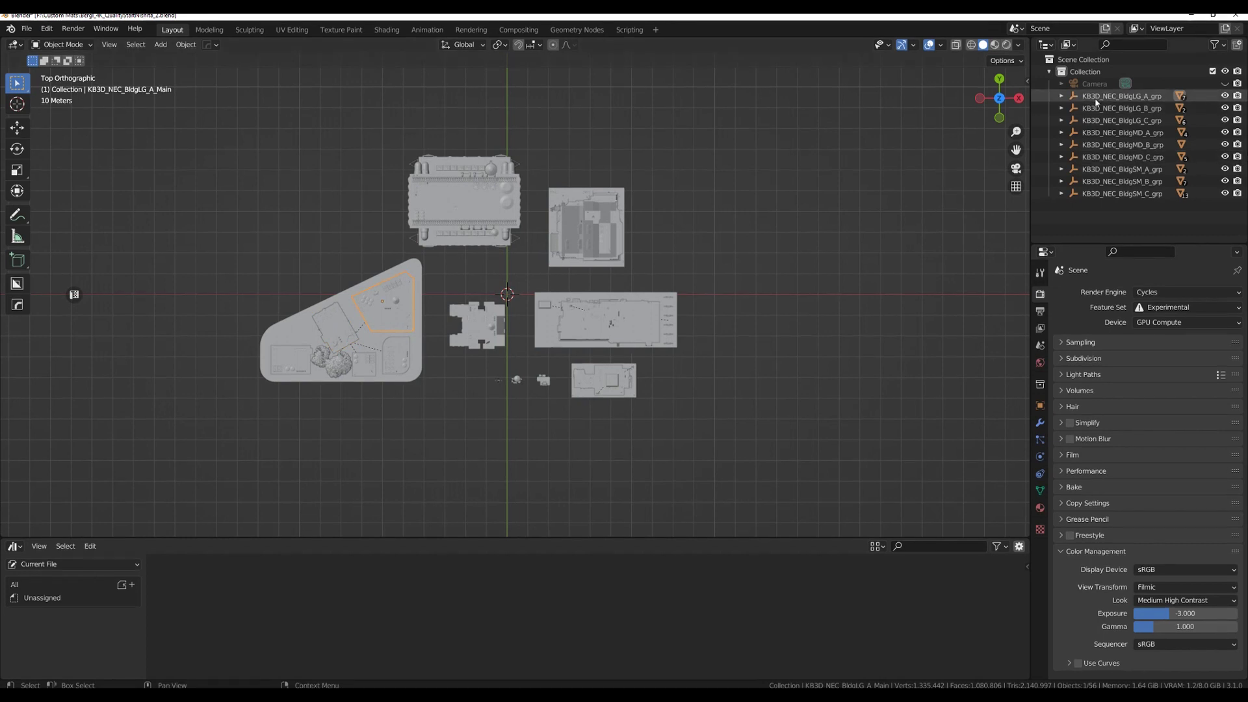
Clear the parents of all kit objects while keeping their transformation, and check by selecting individual buildings
left_click(362, 224)
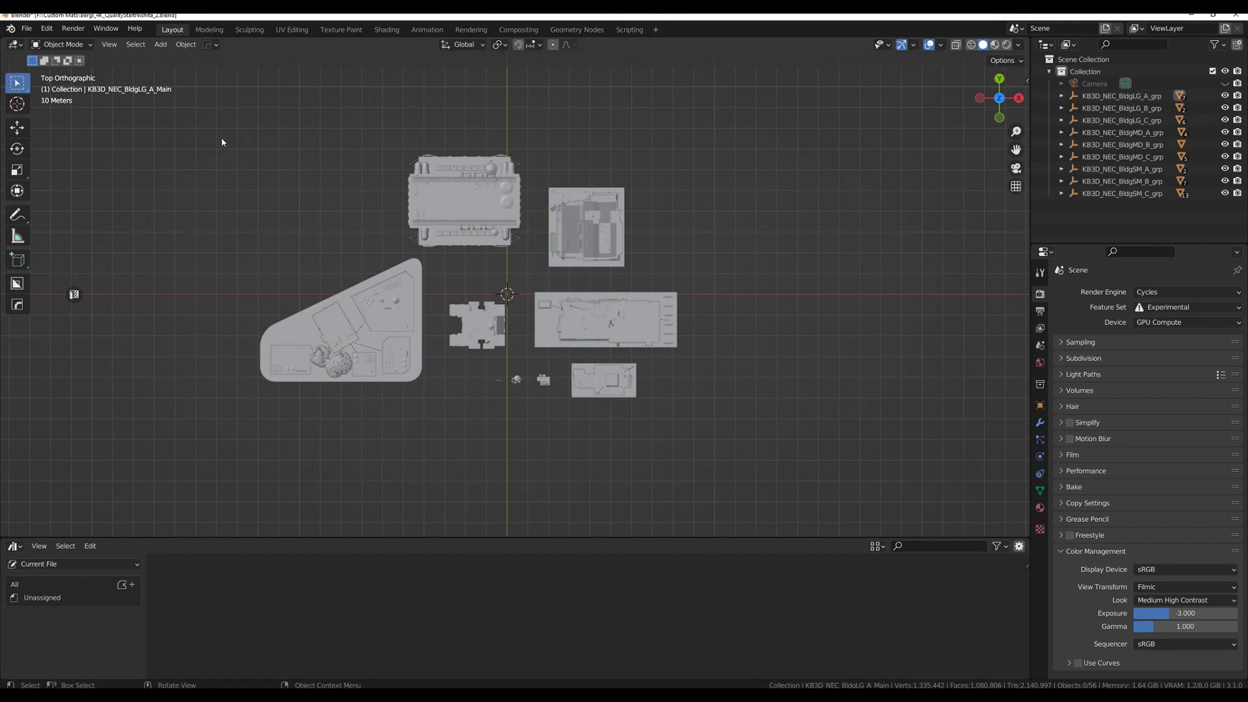
key("a")
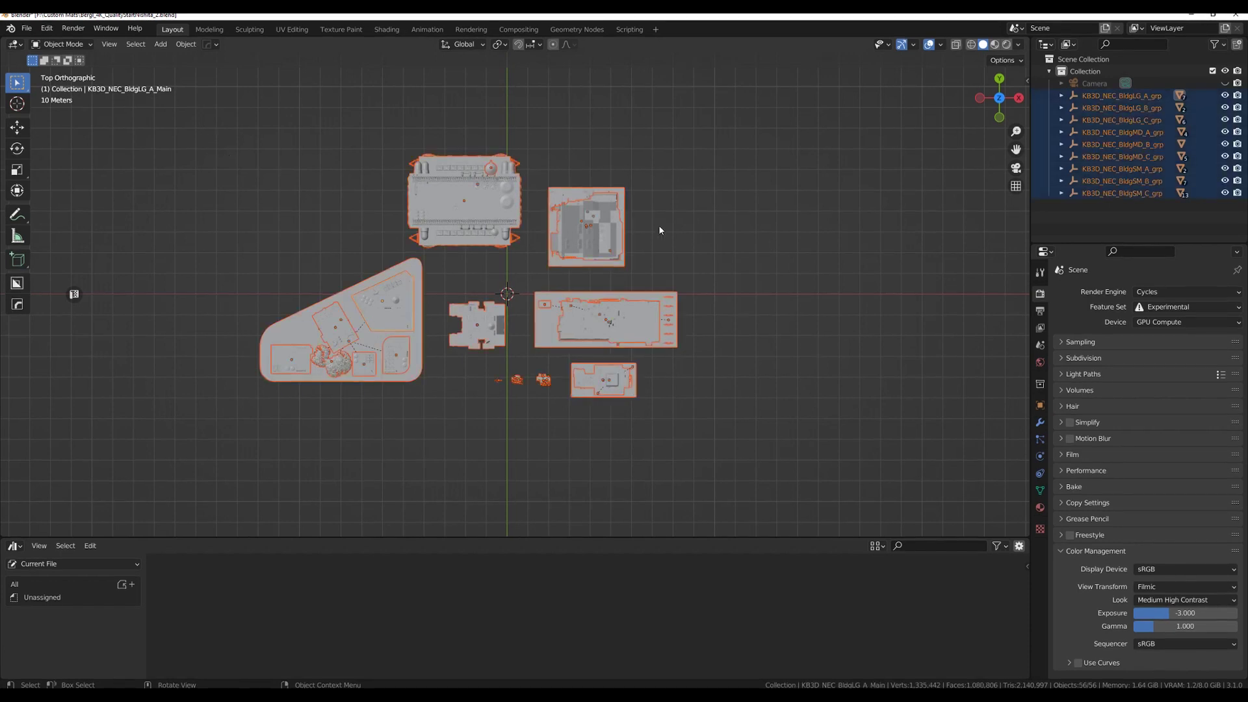
left_click(186, 44)
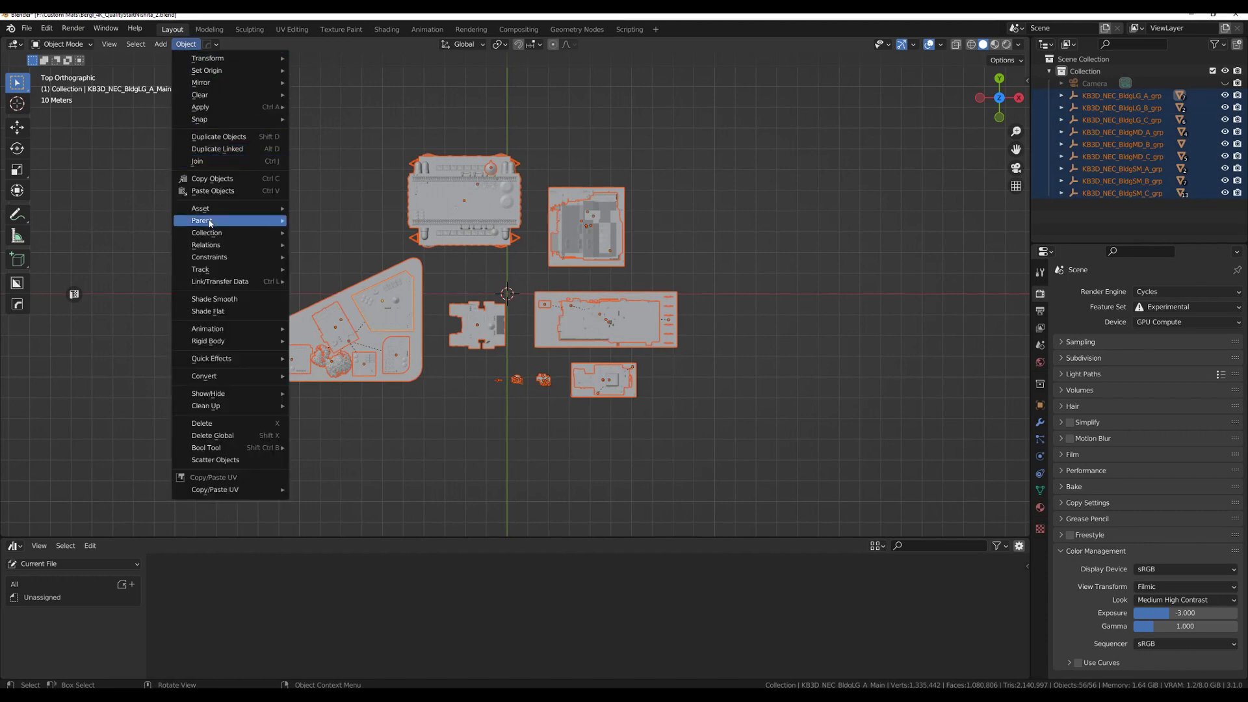
mouse_move(210, 222)
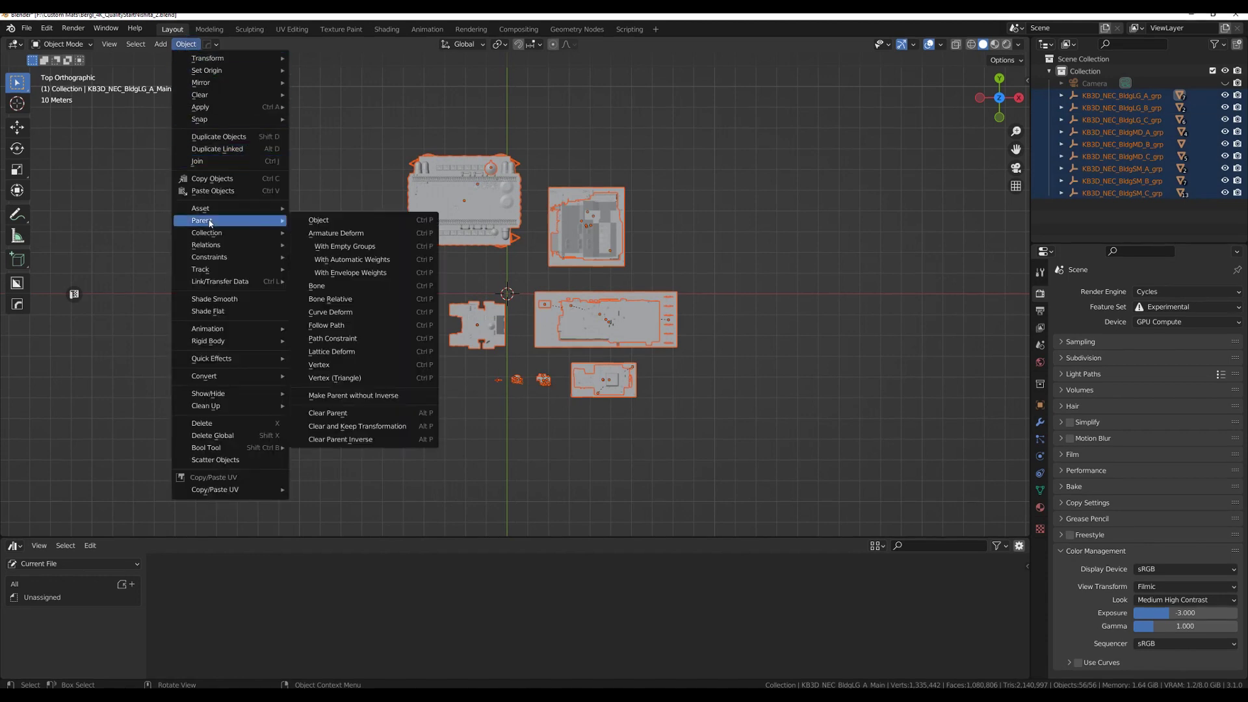
left_click(348, 428)
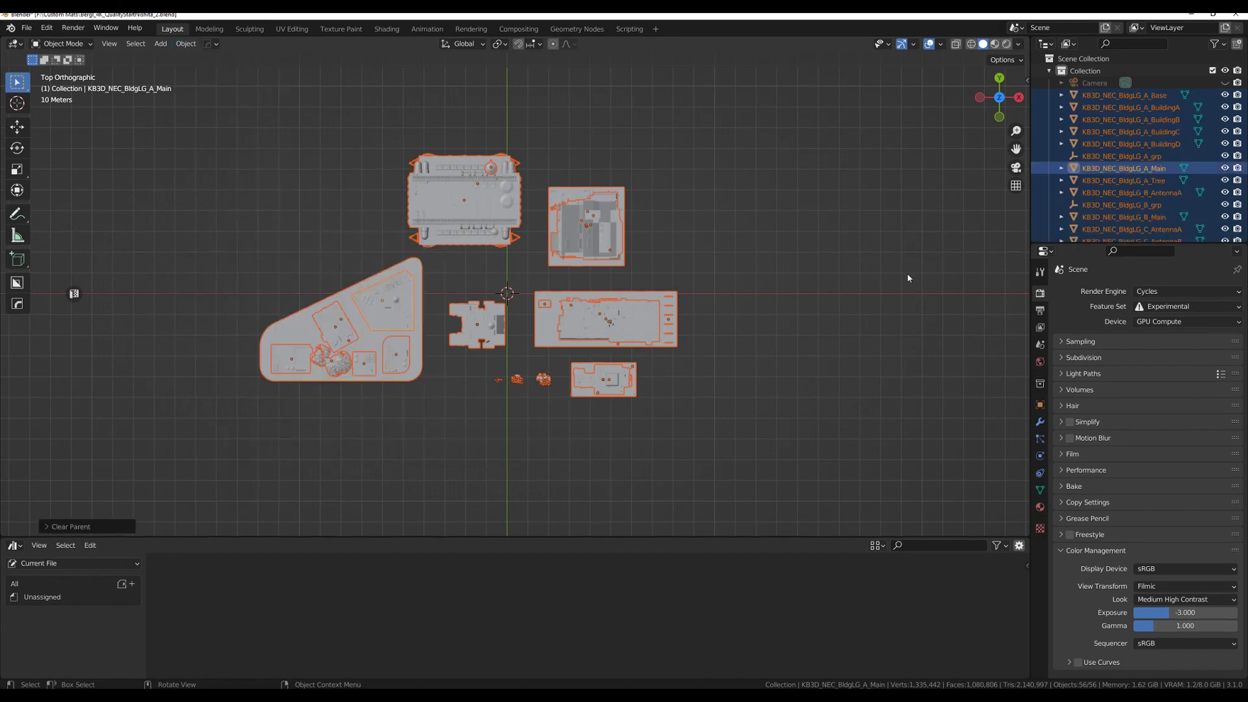
left_click(956, 344)
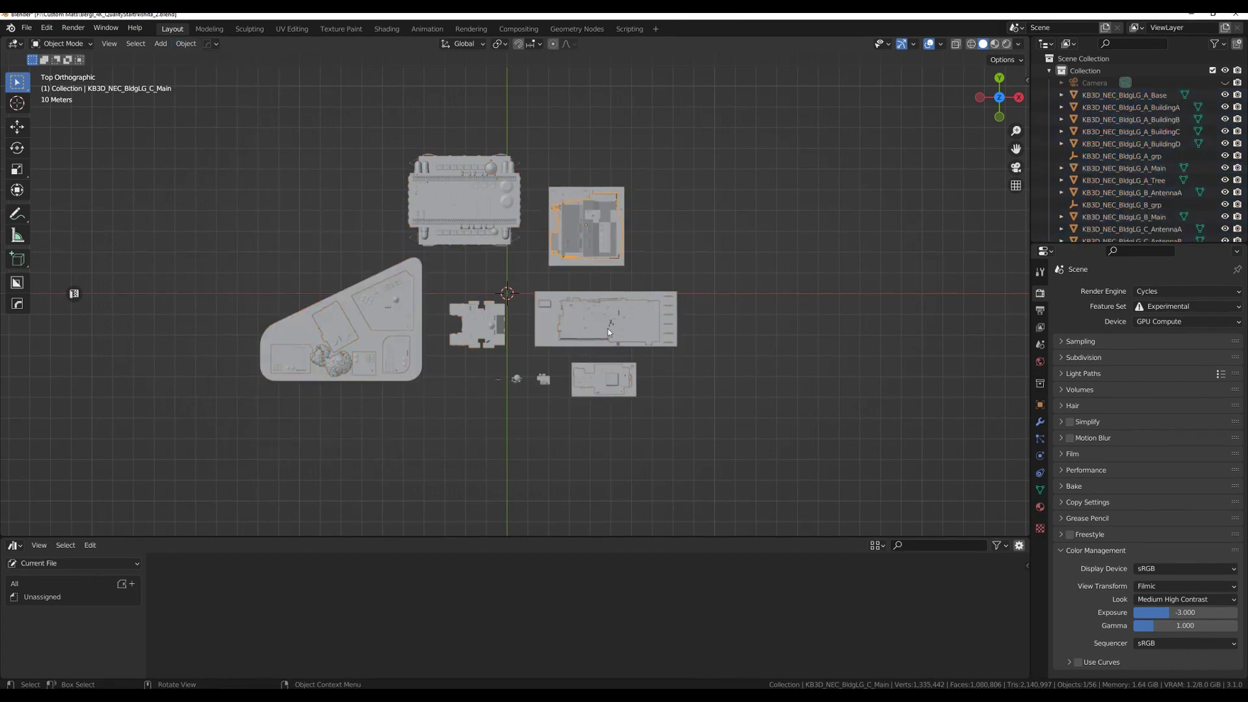
left_click(430, 202)
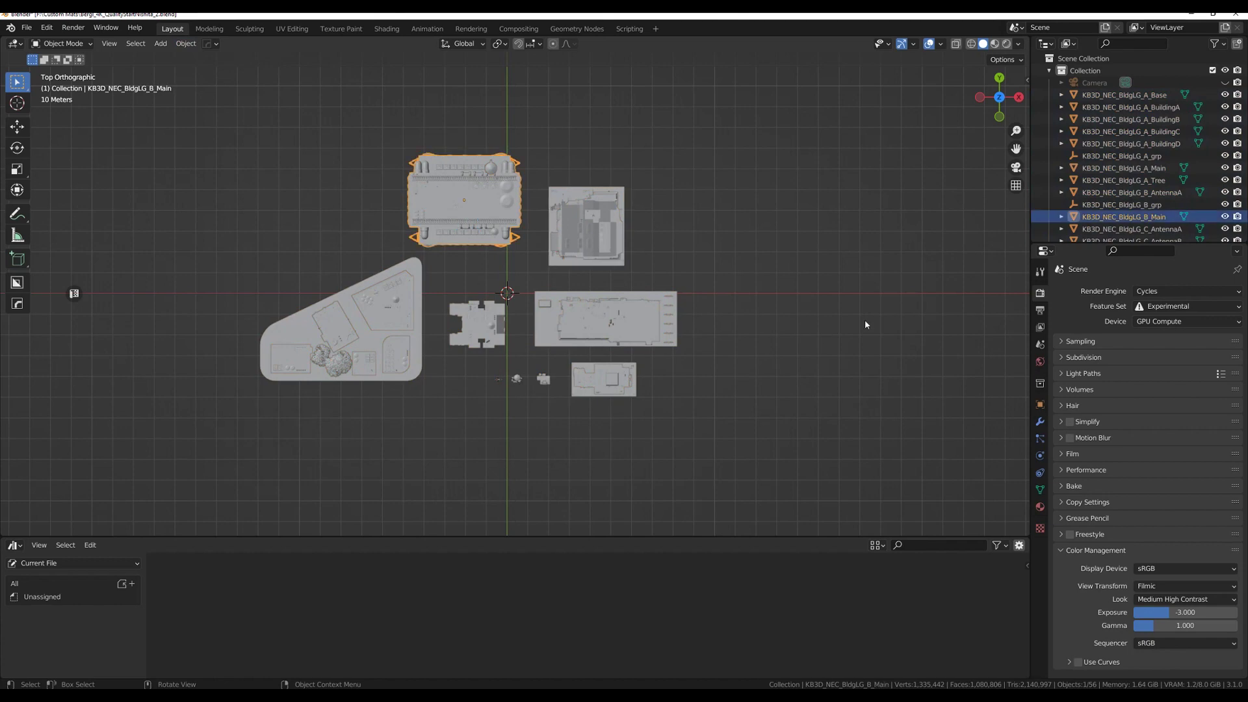
Filter the outliner by "_grp", delete all the listed group empties and clear the filter again
left_click(1117, 42)
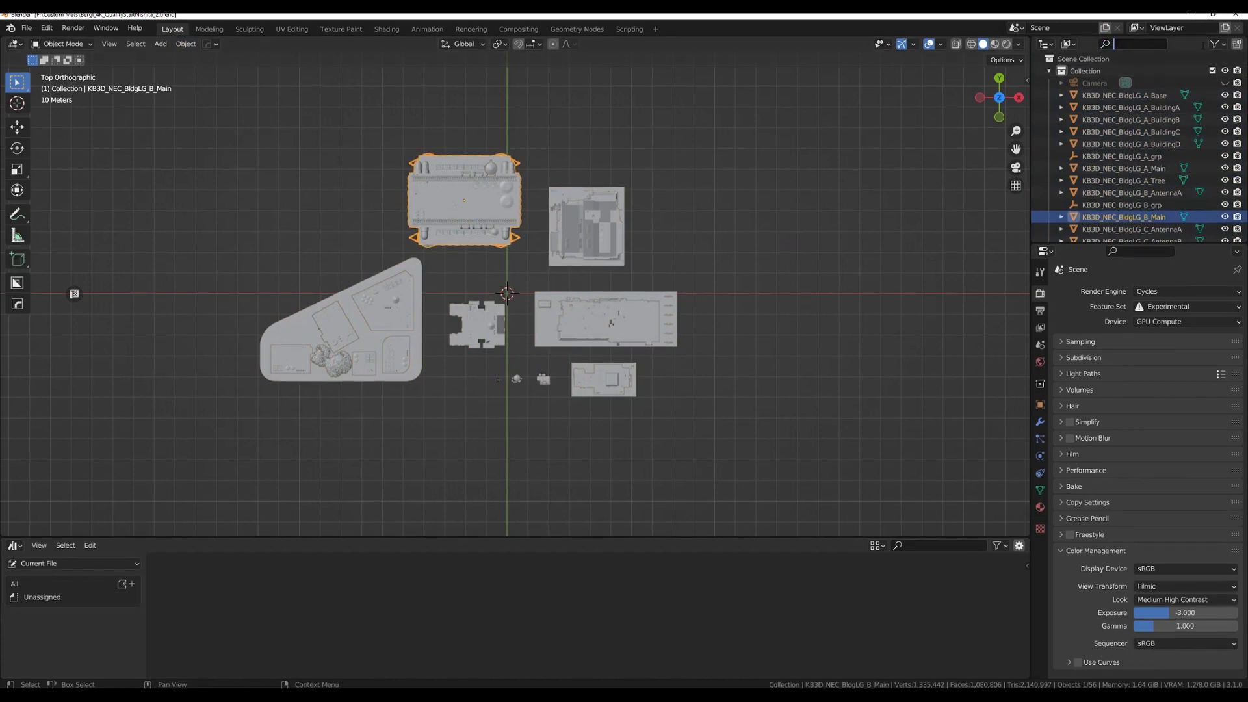
type("_grp")
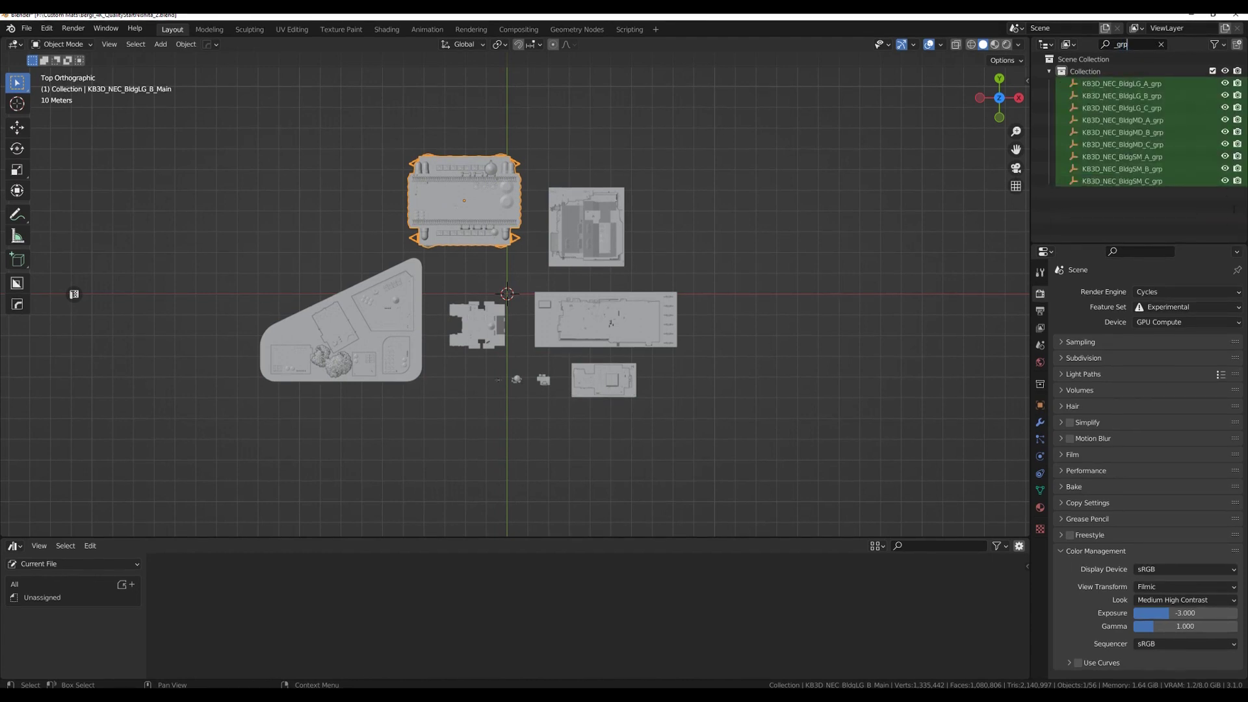
left_click(1113, 84)
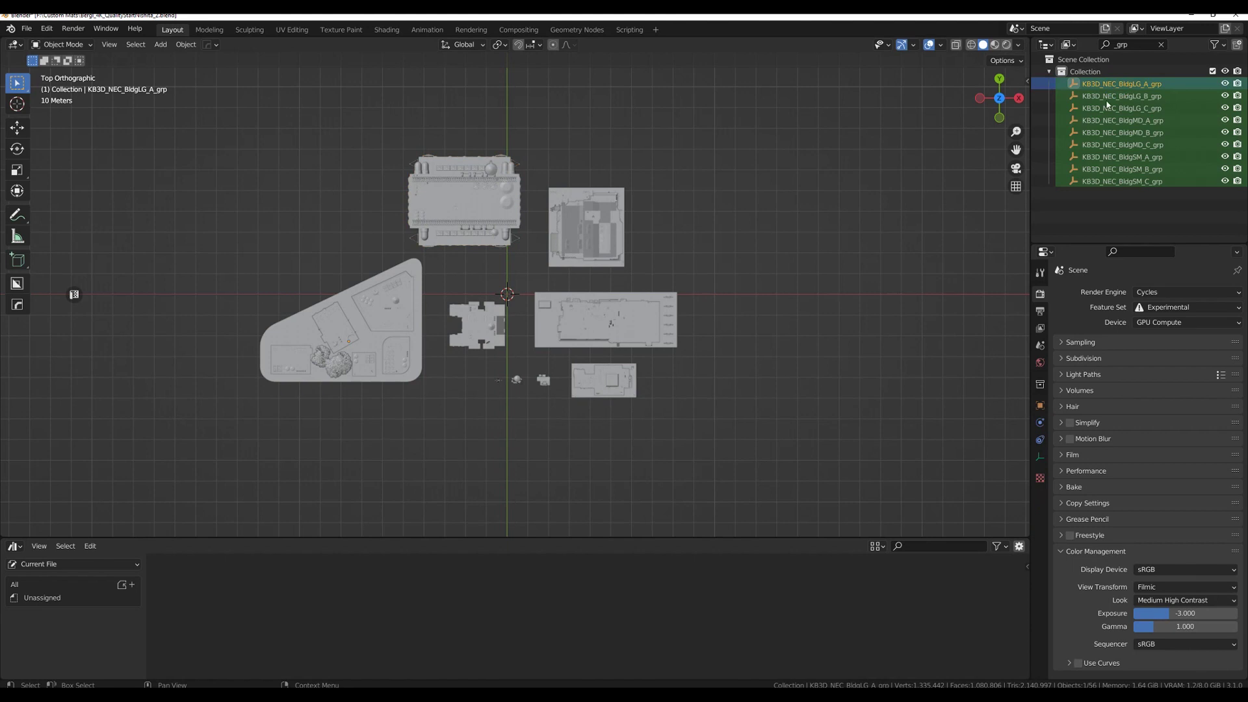
left_click(1103, 180, "shift")
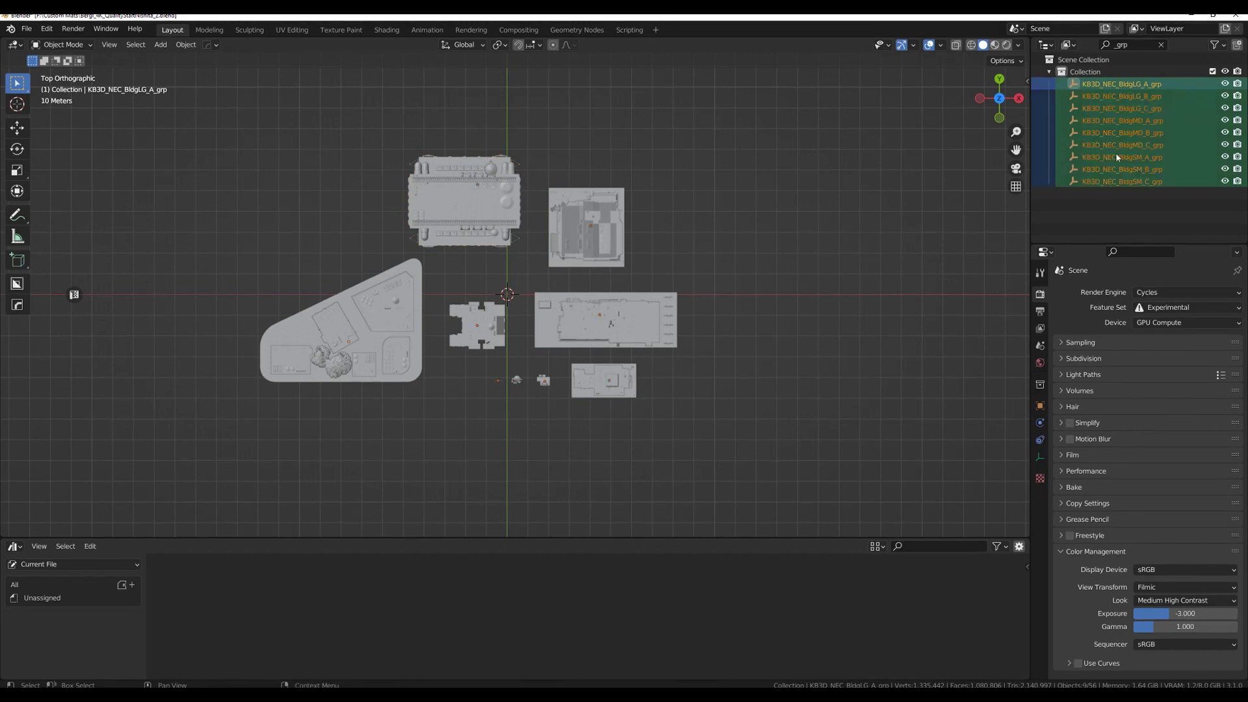
key("Delete")
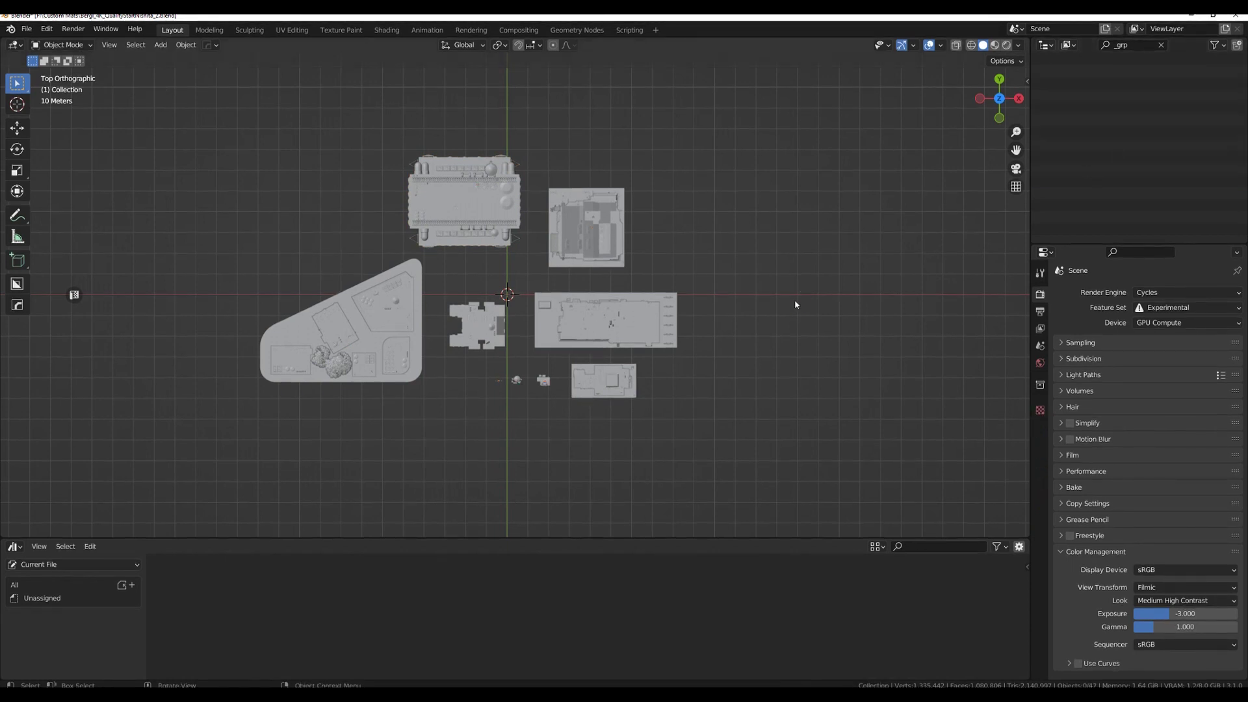
left_click(613, 319)
left_click(728, 422)
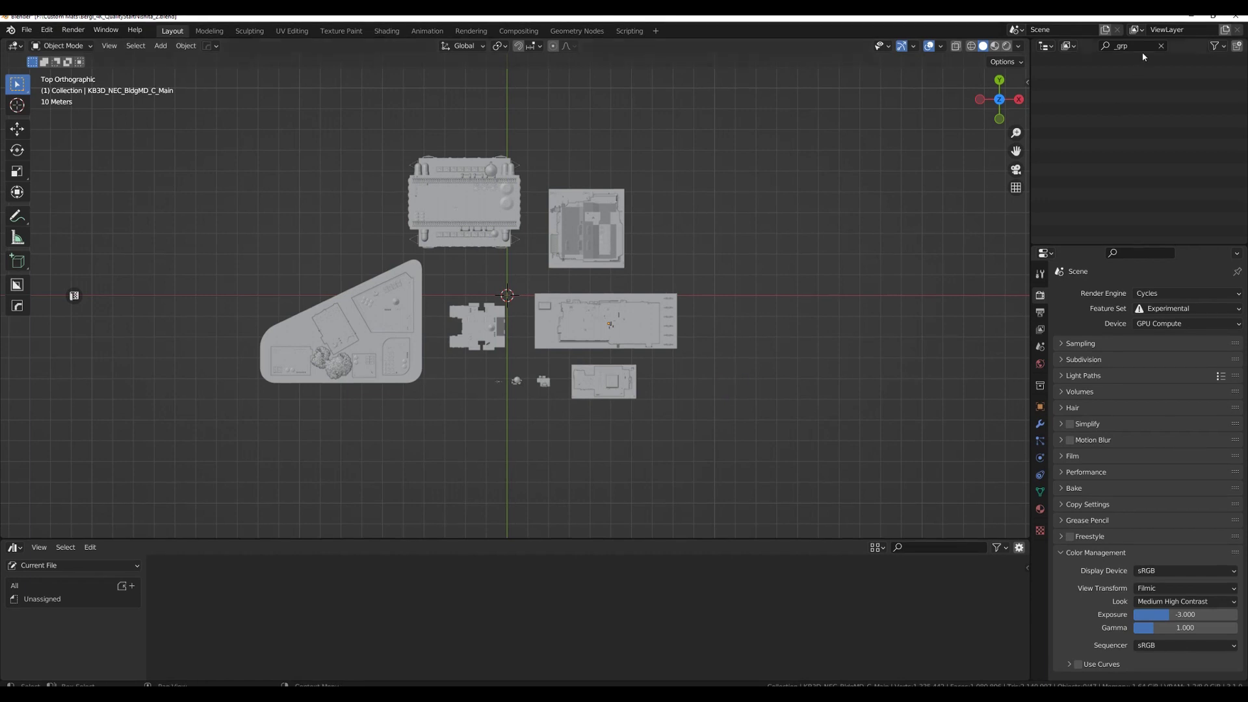
left_click(1161, 47)
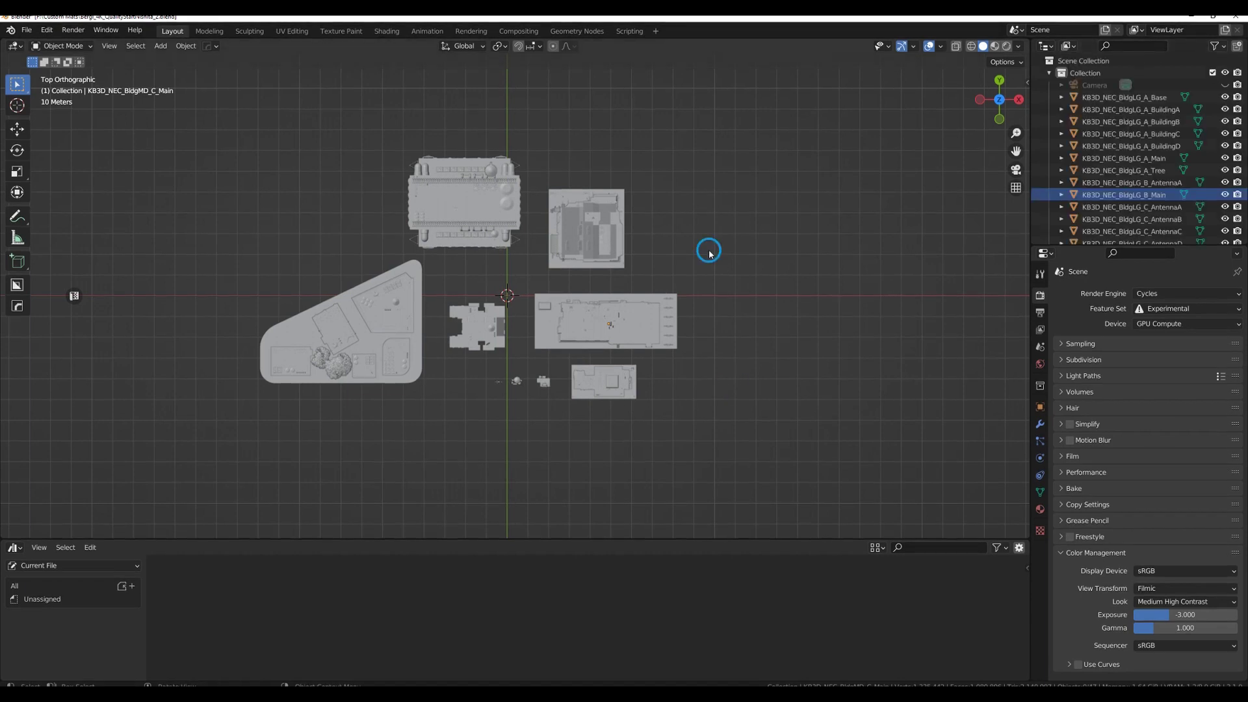
Turn on X-ray and join the large tower's antenna into its main object, KB3D_NEC_BldgLG_B_Main
left_click(955, 47)
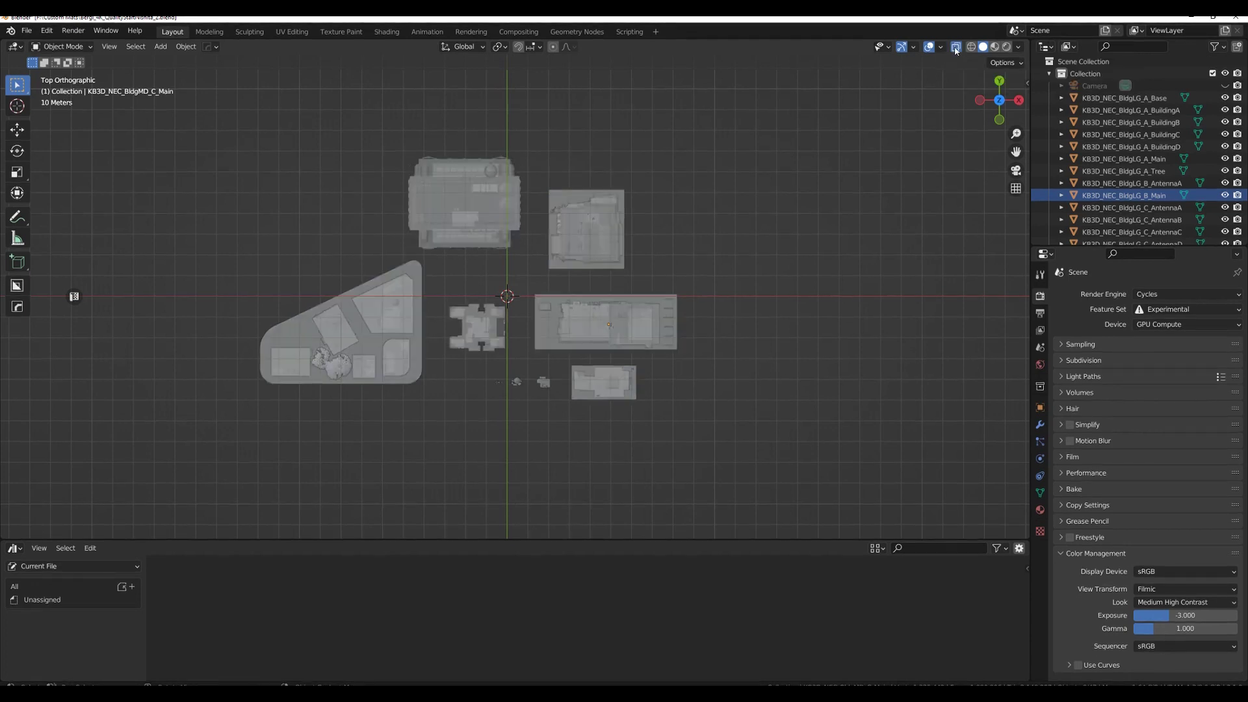
left_click(470, 201)
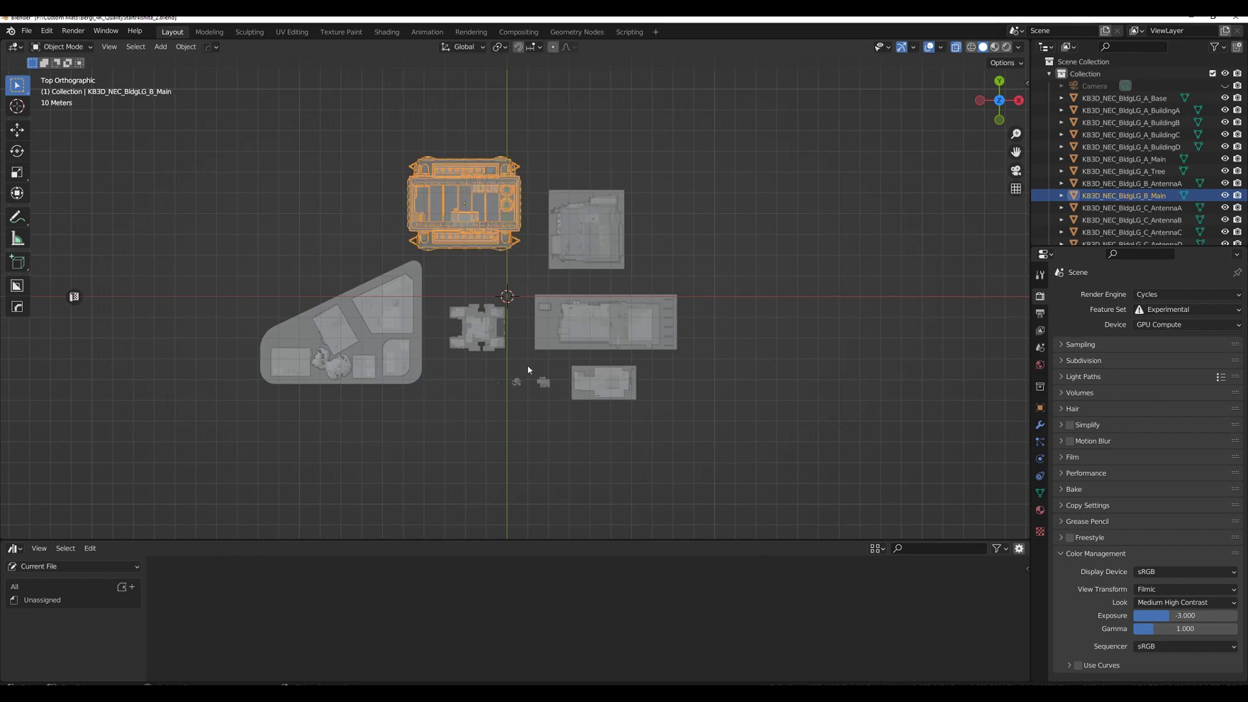
left_click_drag(388, 138, 531, 260)
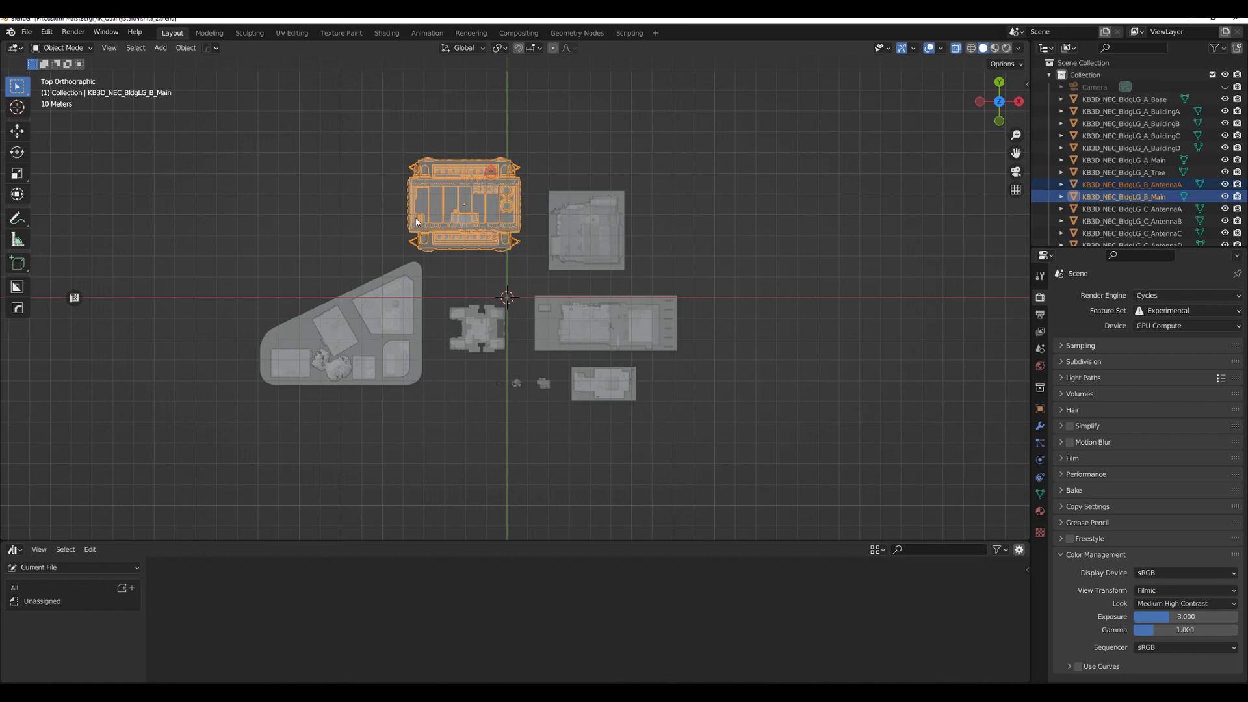
left_click(187, 48)
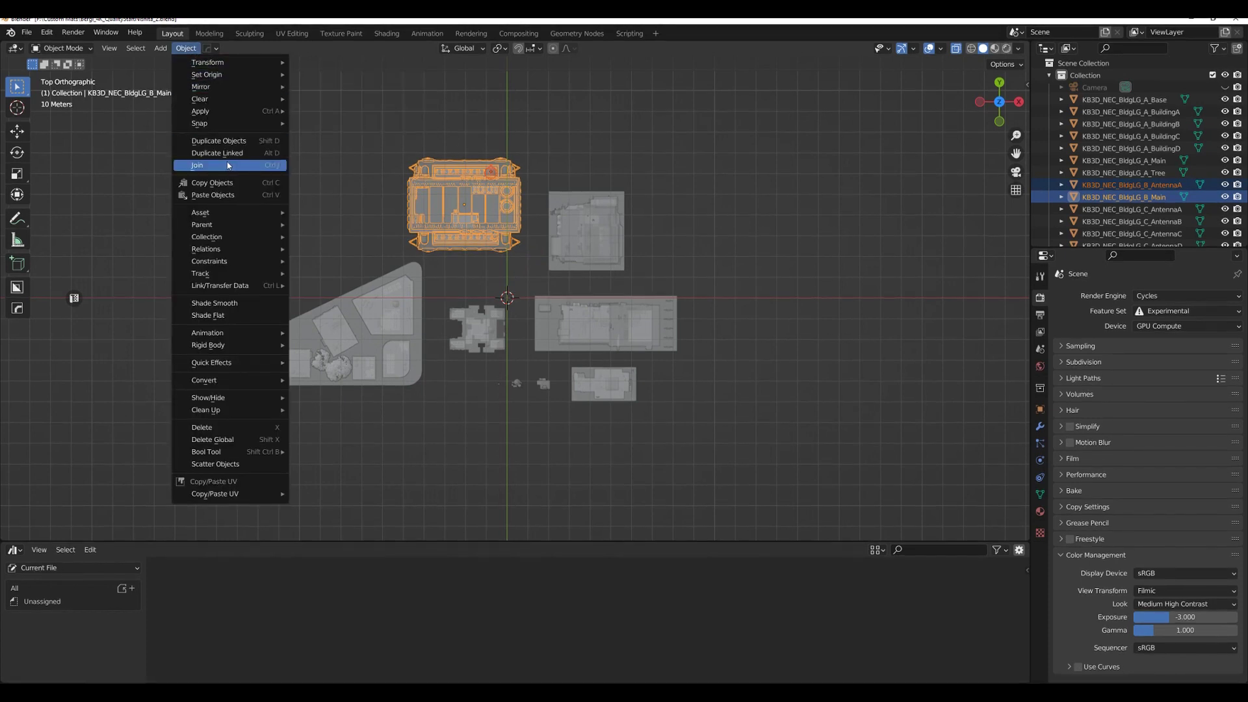
left_click(260, 167)
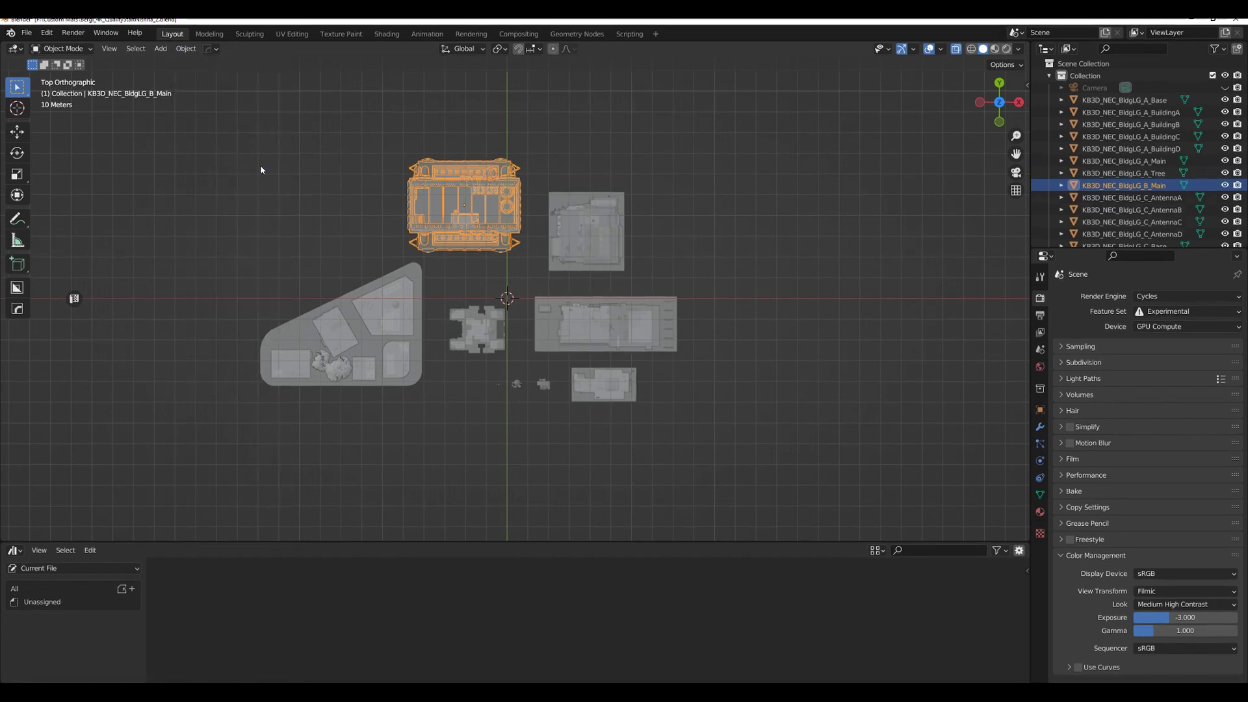
Join all parts of the square-based building into its base object, KB3D_NEC_BldgLG_C_Base
left_click(593, 238)
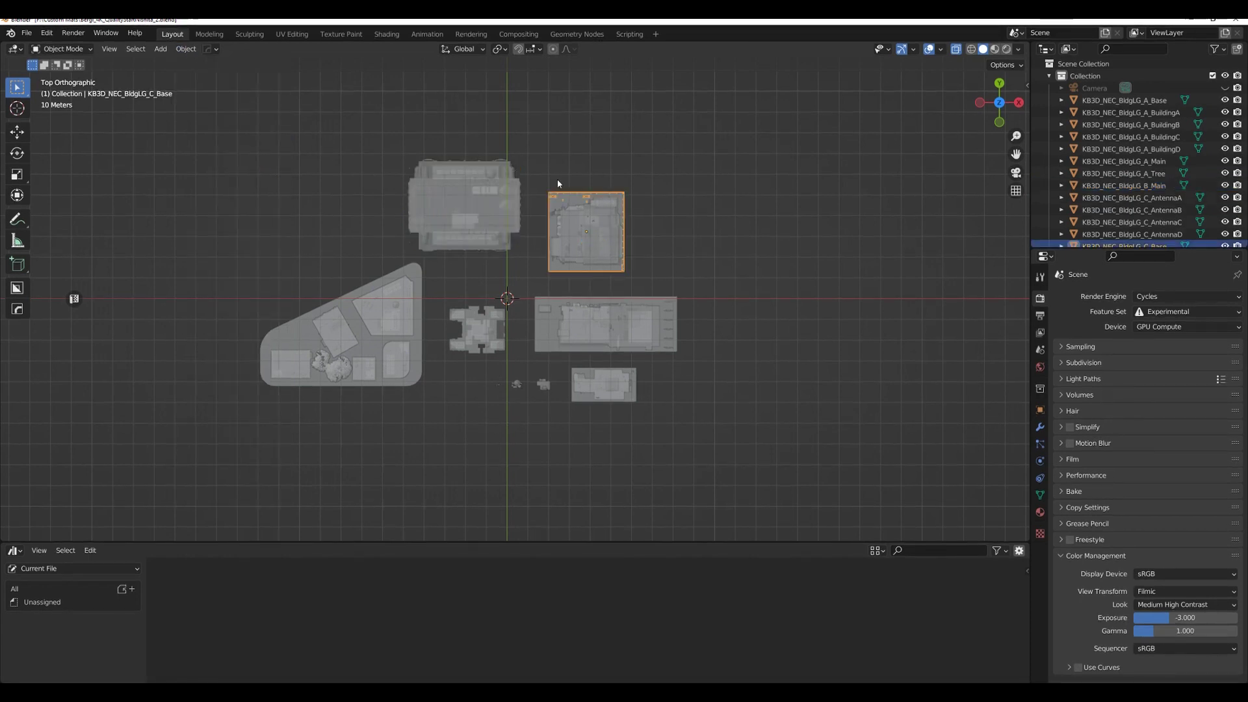
left_click_drag(572, 242, 720, 260)
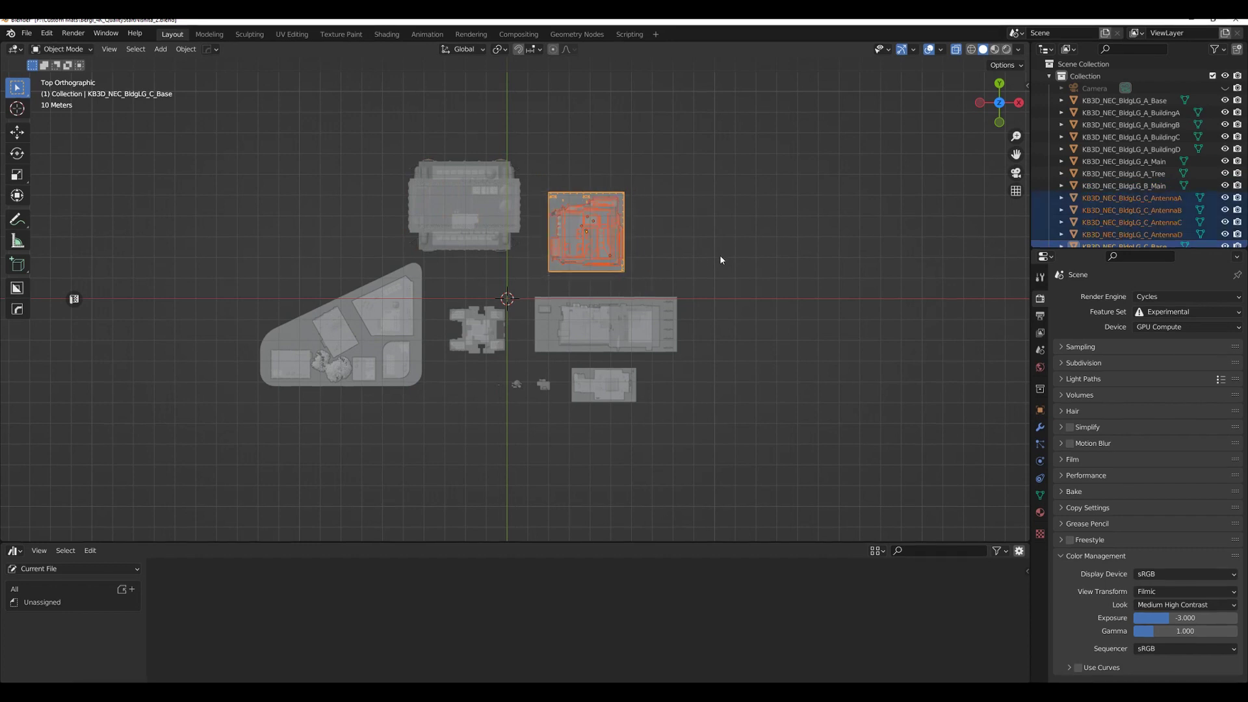
key("ctrl+j")
Join all parts of the long rectangular building into its base object, KB3D_NEC_BldgMD_C_Base
left_click(579, 304)
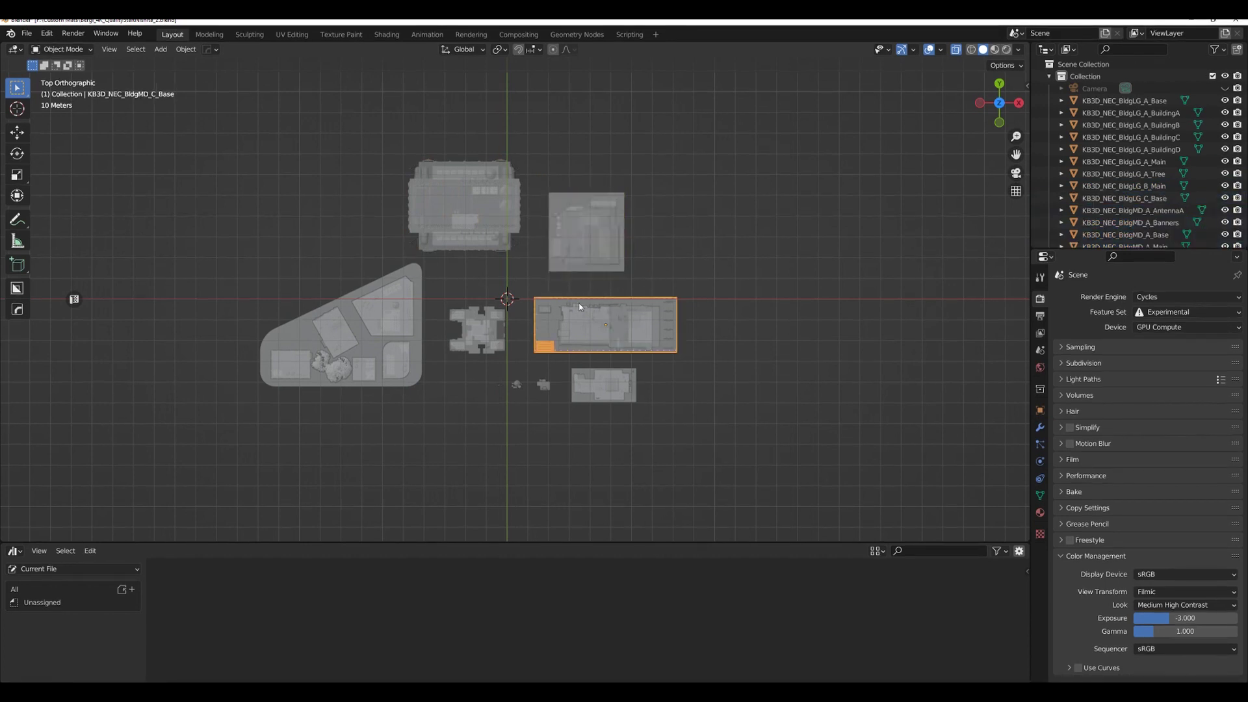
left_click_drag(527, 284, 726, 358)
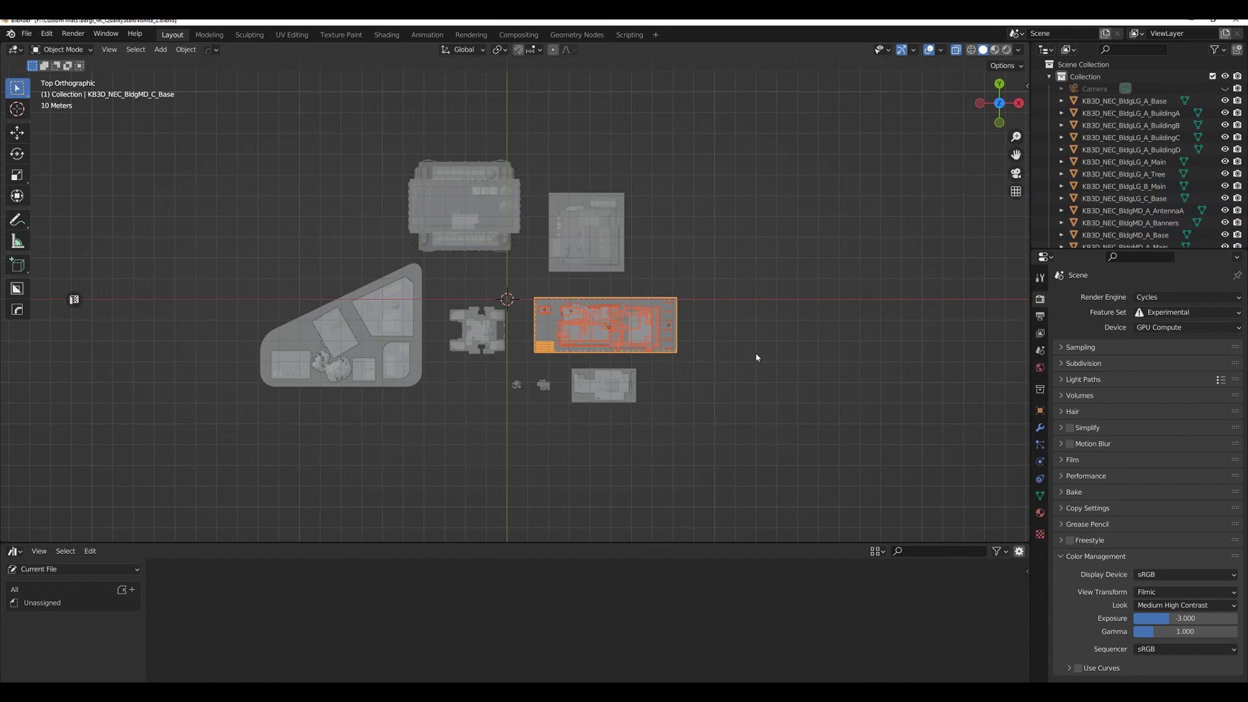
key("ctrl+j")
Join all parts of the triangular city block, including its buildings and tree, into its base object, KB3D_NEC_BldgLG_A_Base
left_click(477, 336)
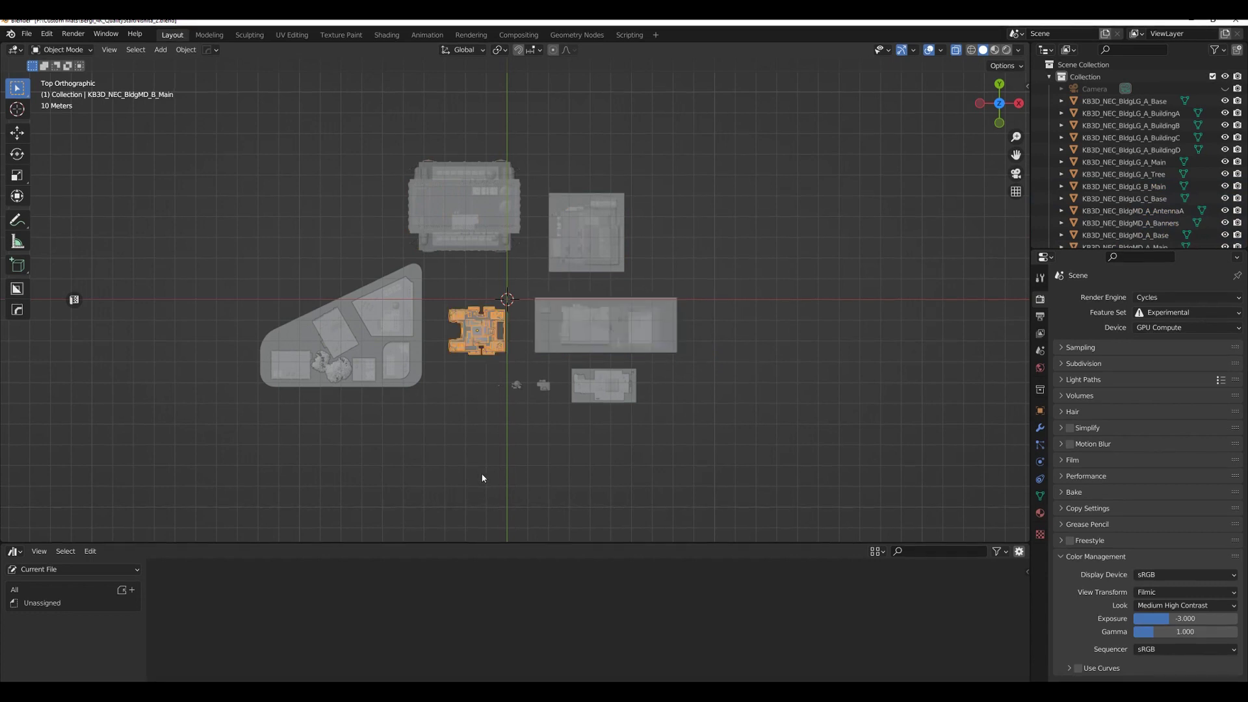
left_click(477, 424)
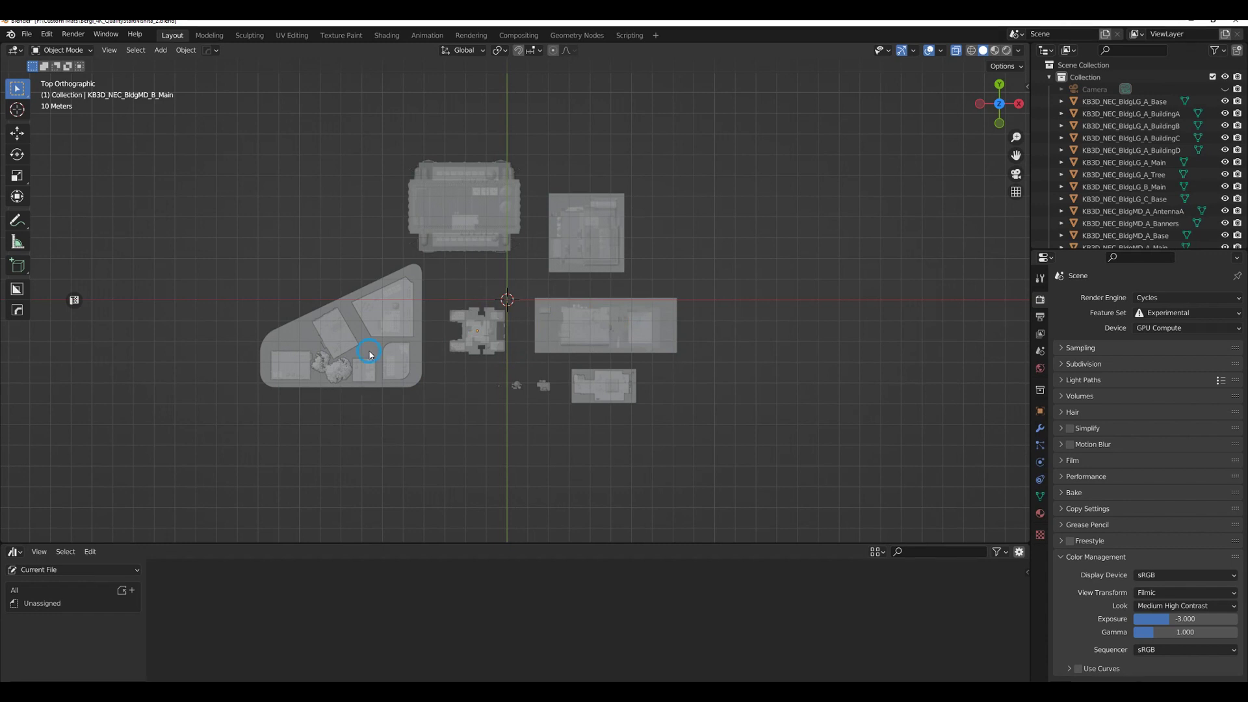
left_click(344, 382)
left_click_drag(197, 250, 410, 437)
left_click_drag(267, 280, 400, 430)
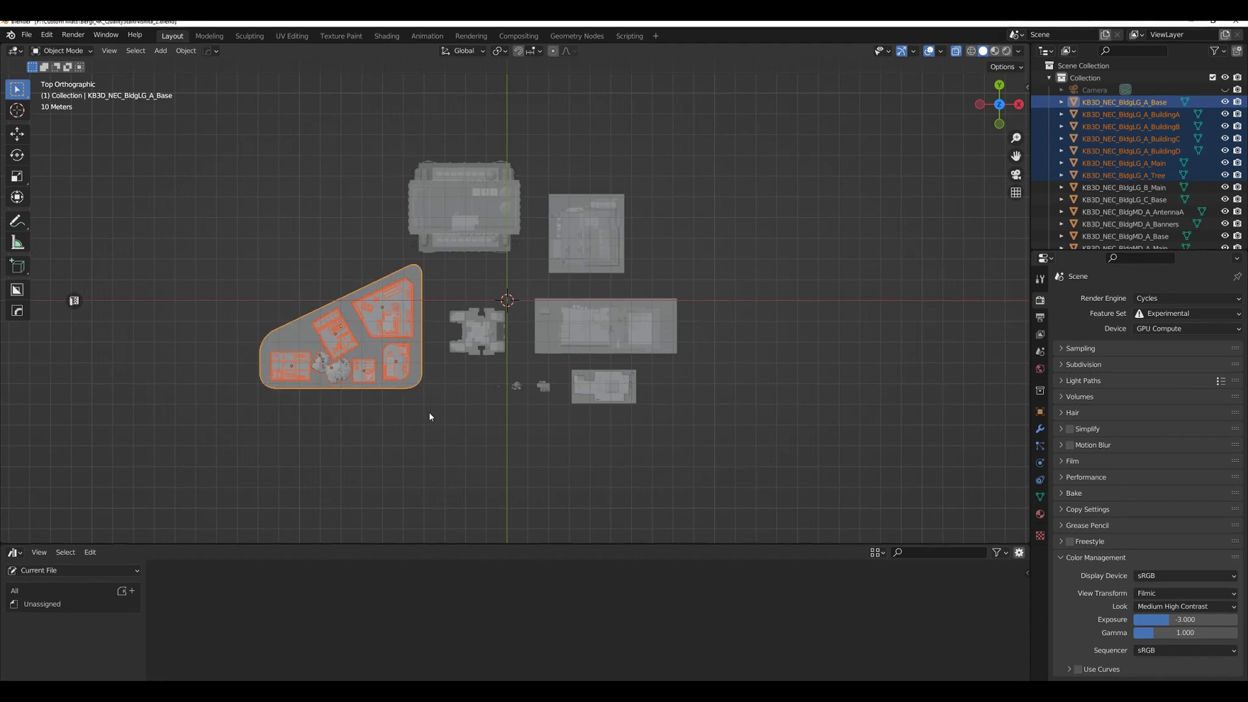
key("ctrl+j")
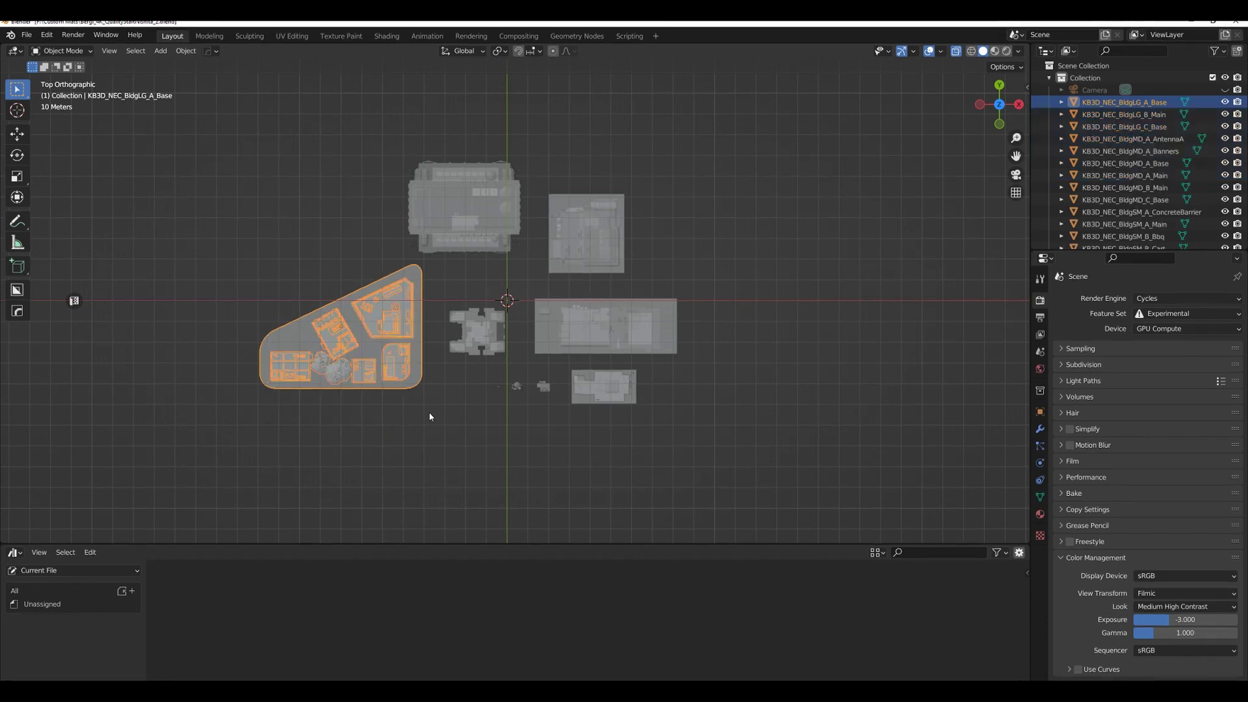
Join the antenna, banners and main part of the small rectangular building into its base object, KB3D_NEC_BldgMD_A_Base
left_click(602, 402)
left_click_drag(559, 366, 668, 440)
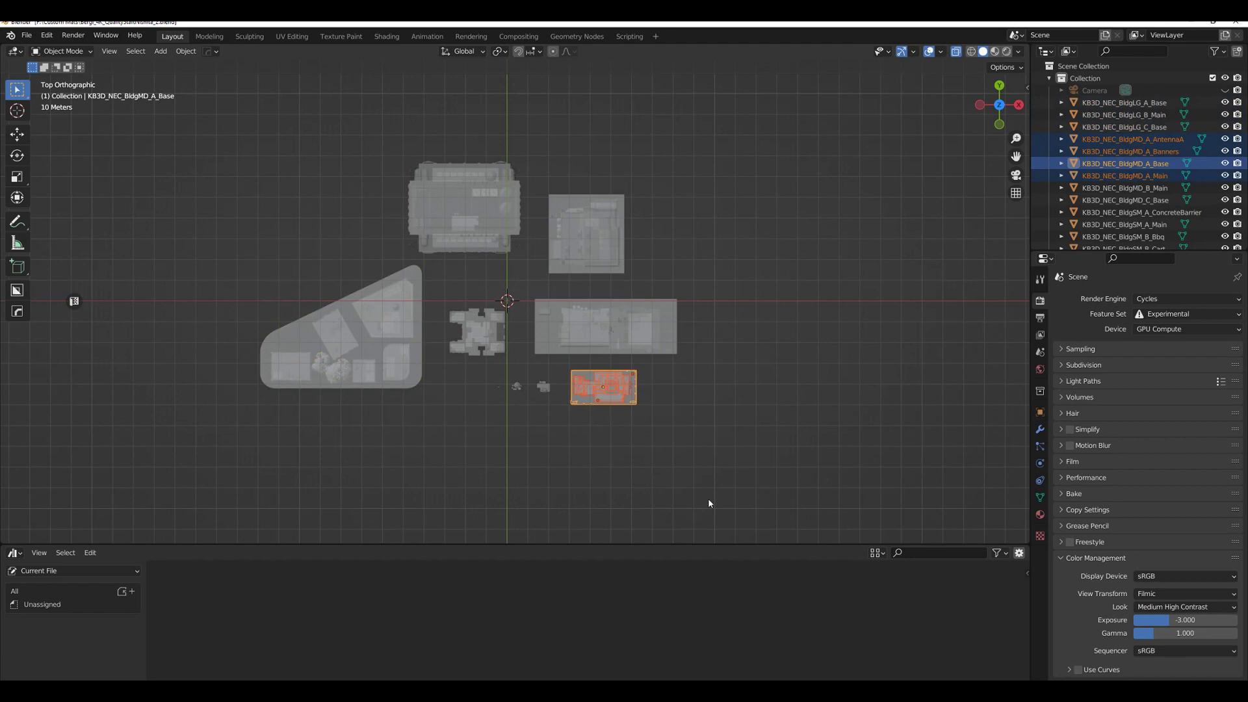
key("ctrl+j")
Join all parts of the small structure beside the rectangular building into its main object, KB3D_NEC_BldgSM_C_Main
scroll(619, 376, "up", 5)
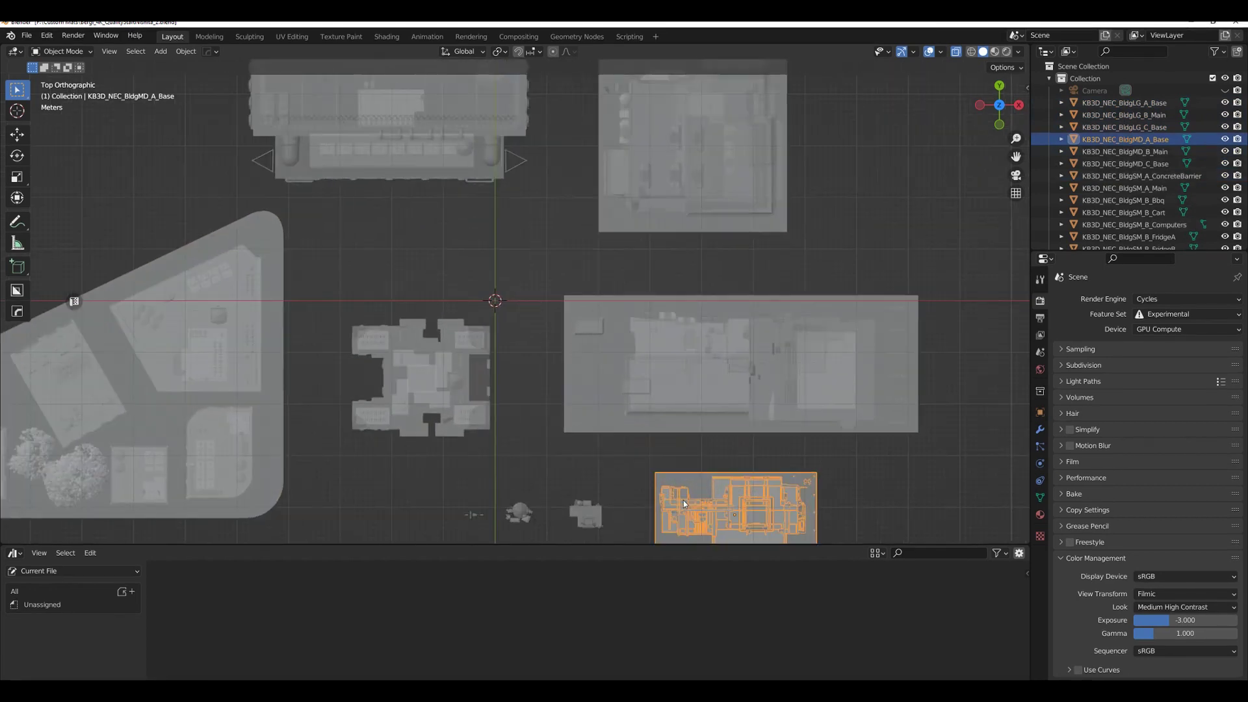
middle_click_drag(620, 376, 641, 264, "shift")
left_click(579, 325)
left_click_drag(554, 283, 617, 366)
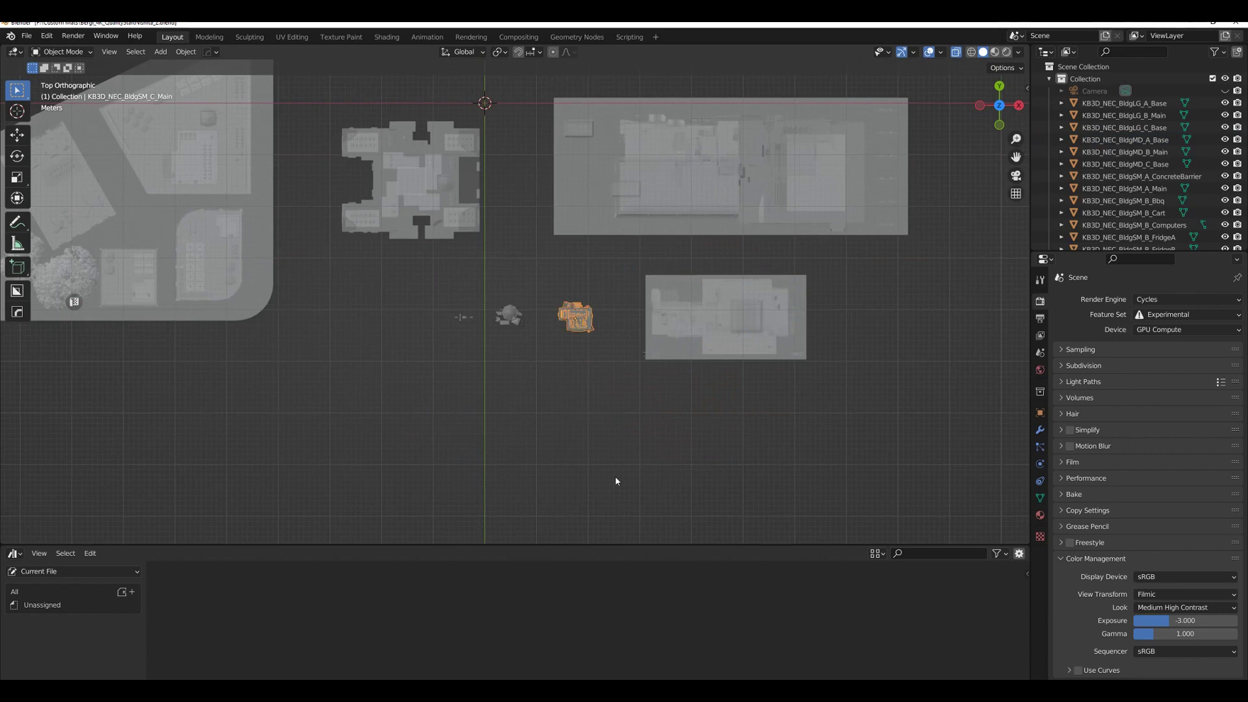
Join all parts of the small food stand into its cart object, KB3D_NEC_BldgSM_B_Cart
left_click(517, 320)
left_click_drag(489, 300, 532, 359)
key("ctrl+j")
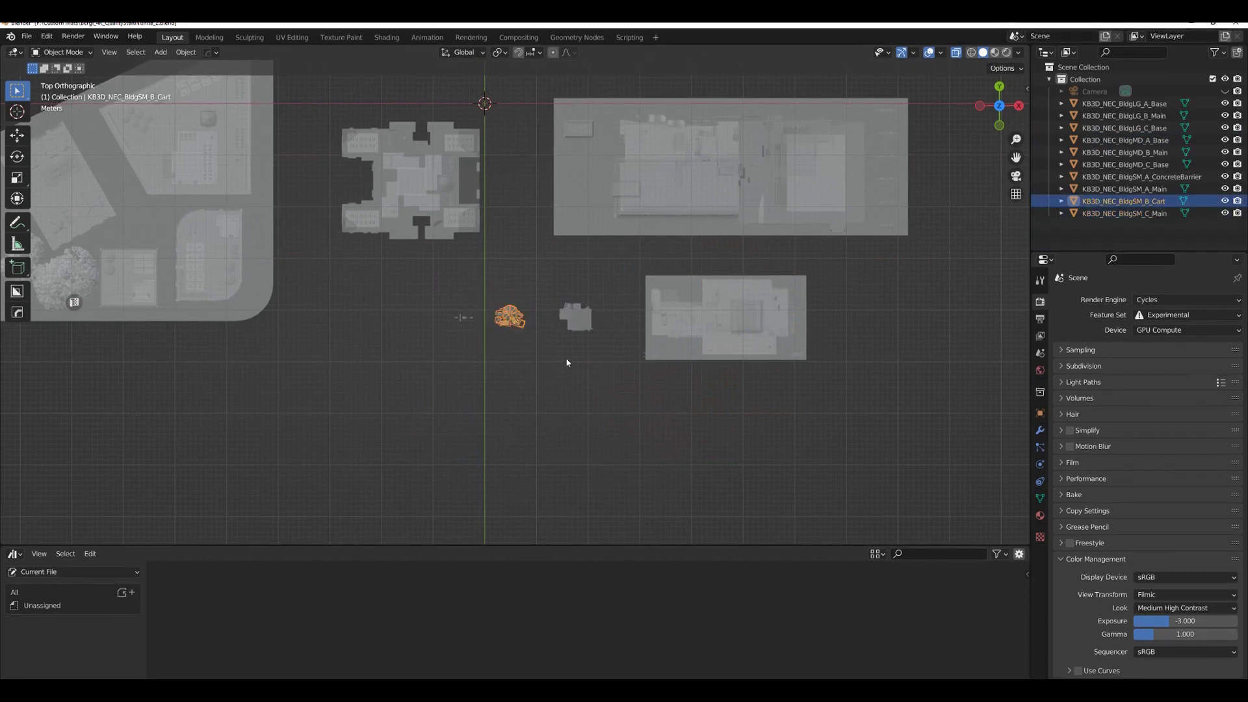
Join the parts of the smallest pole-like structure into KB3D_NEC_BldgSM_A_ConcreteBarrier
left_click(461, 318)
left_click_drag(436, 300, 480, 343)
key("ctrl+j")
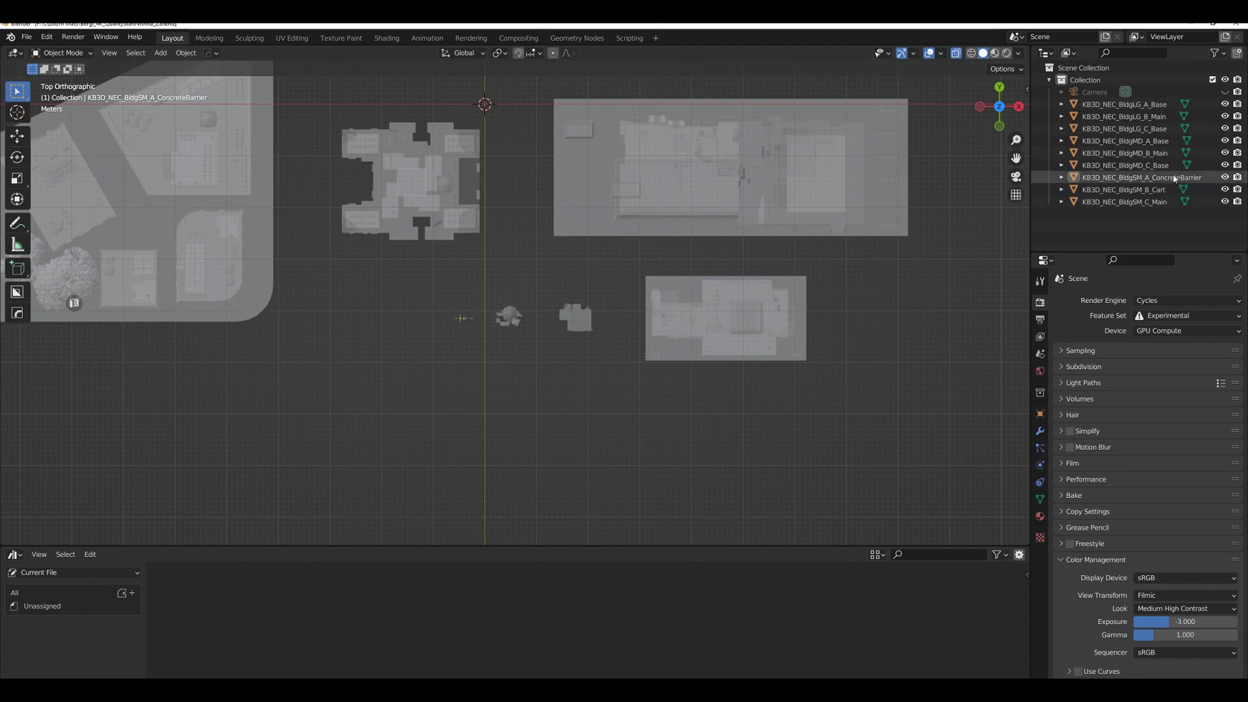
Select KB3D_NEC_BldgLG_A_Base to check it, deselect it and turn off X-ray display
left_click(1119, 104)
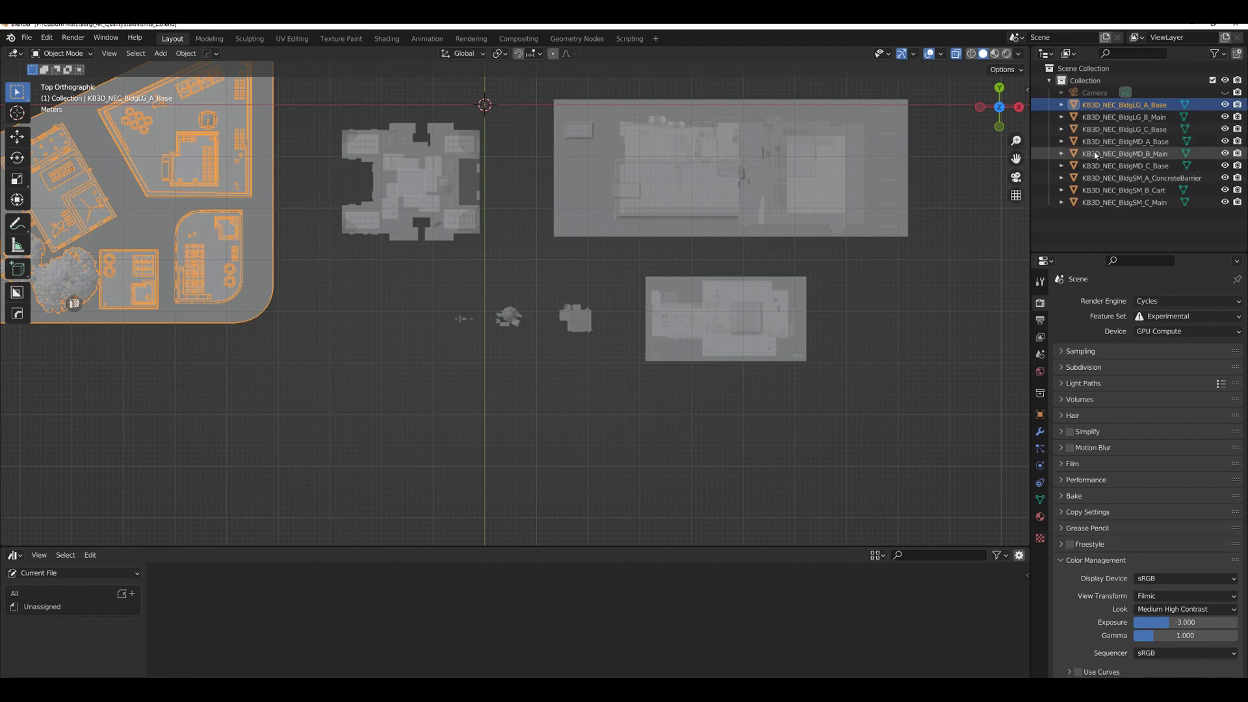
middle_click_drag(515, 414, 860, 178)
left_click(351, 407)
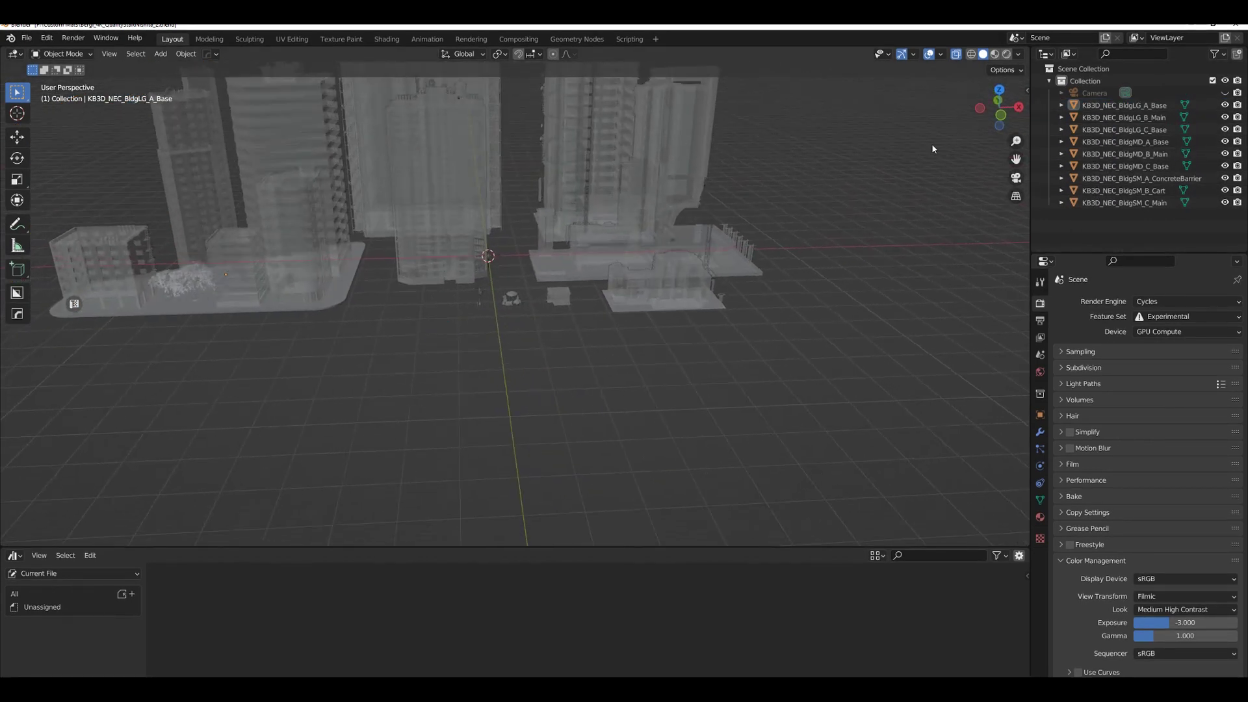
left_click(956, 55)
Select the triangular city block and the food cart in turn to check that each is a single joined object
middle_click_drag(585, 338, 465, 272)
left_click(466, 276)
left_click(391, 256)
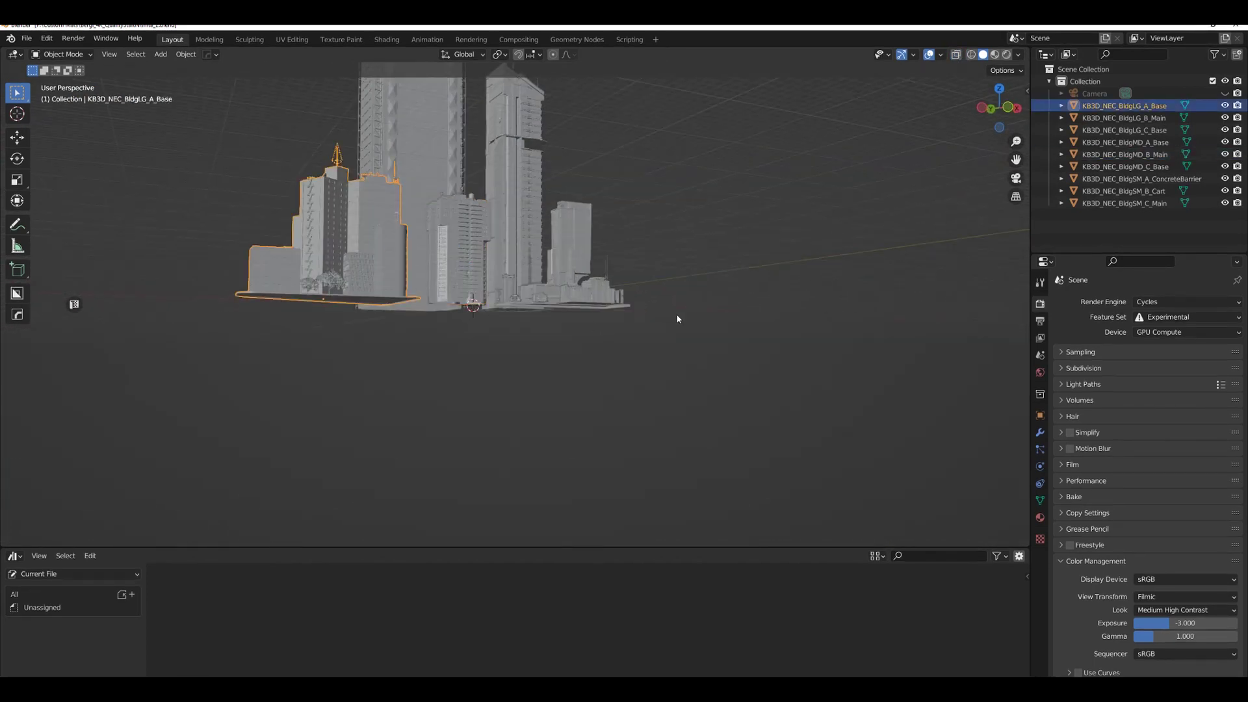
middle_click_drag(676, 313, 648, 344)
left_click(513, 301)
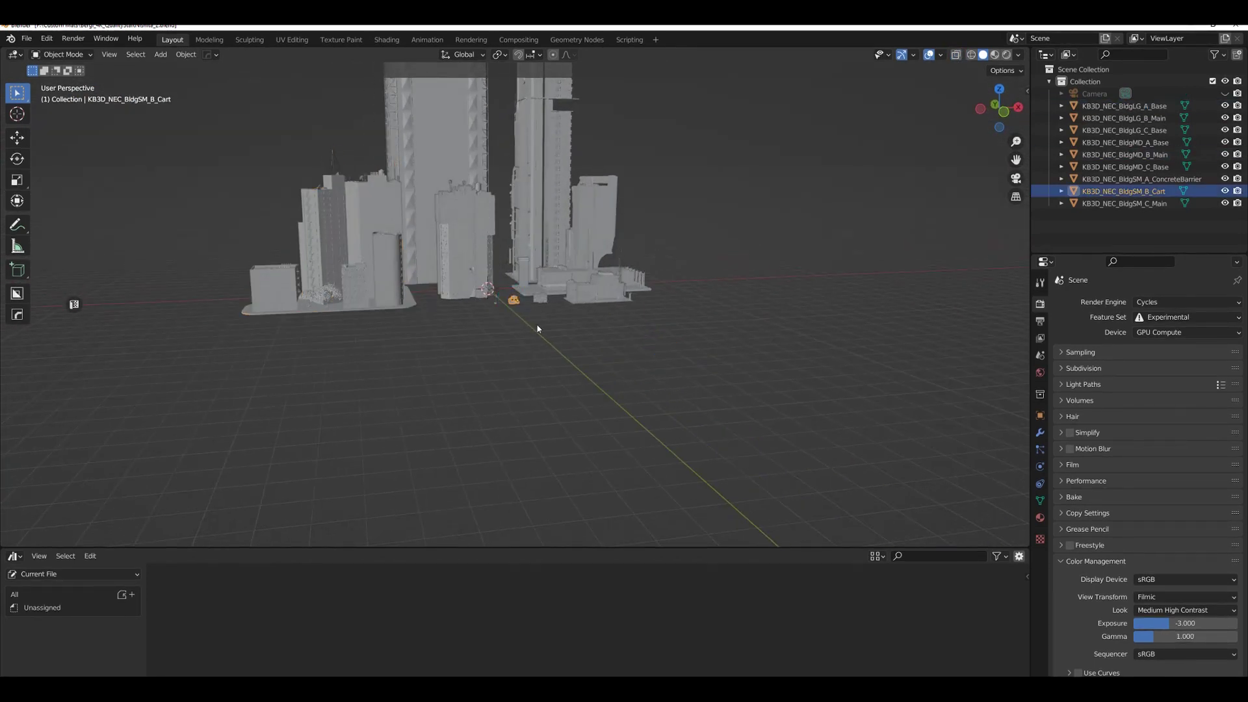
left_click(582, 364)
middle_click_drag(708, 303, 698, 398)
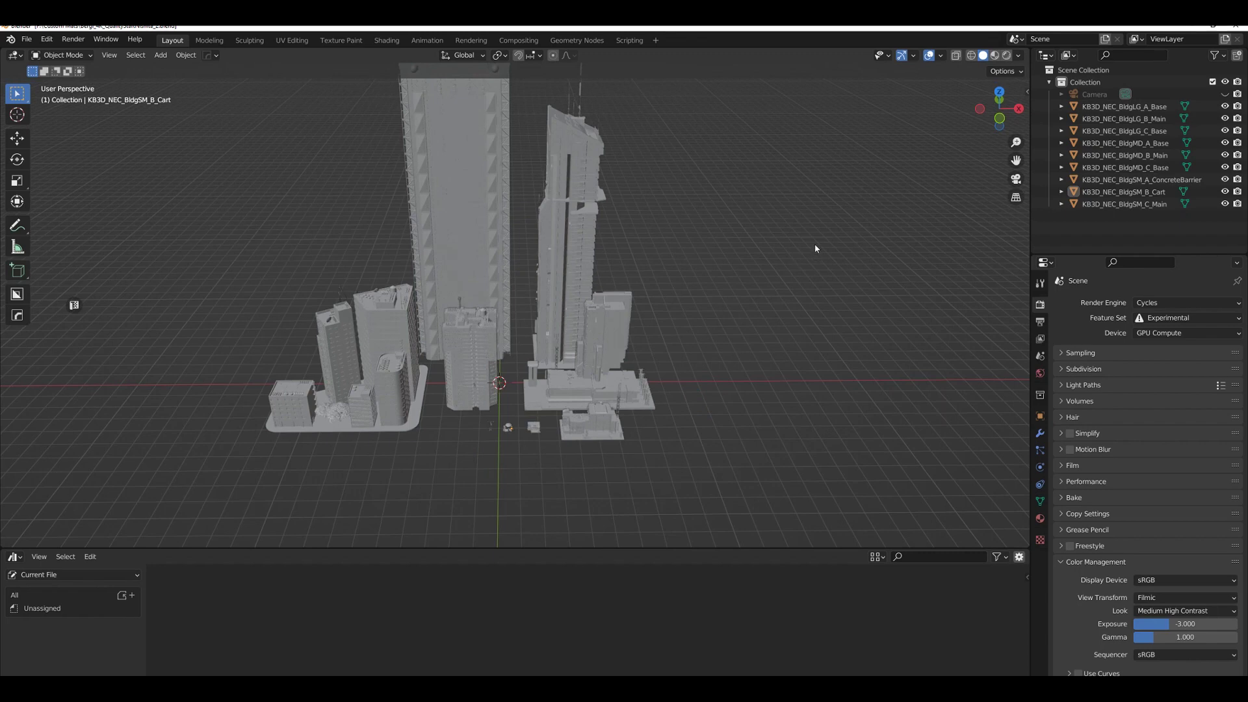
Show the object transform values and inspect the rotation and dimensions of several joined buildings and the small C_Main structure
left_click(1026, 91)
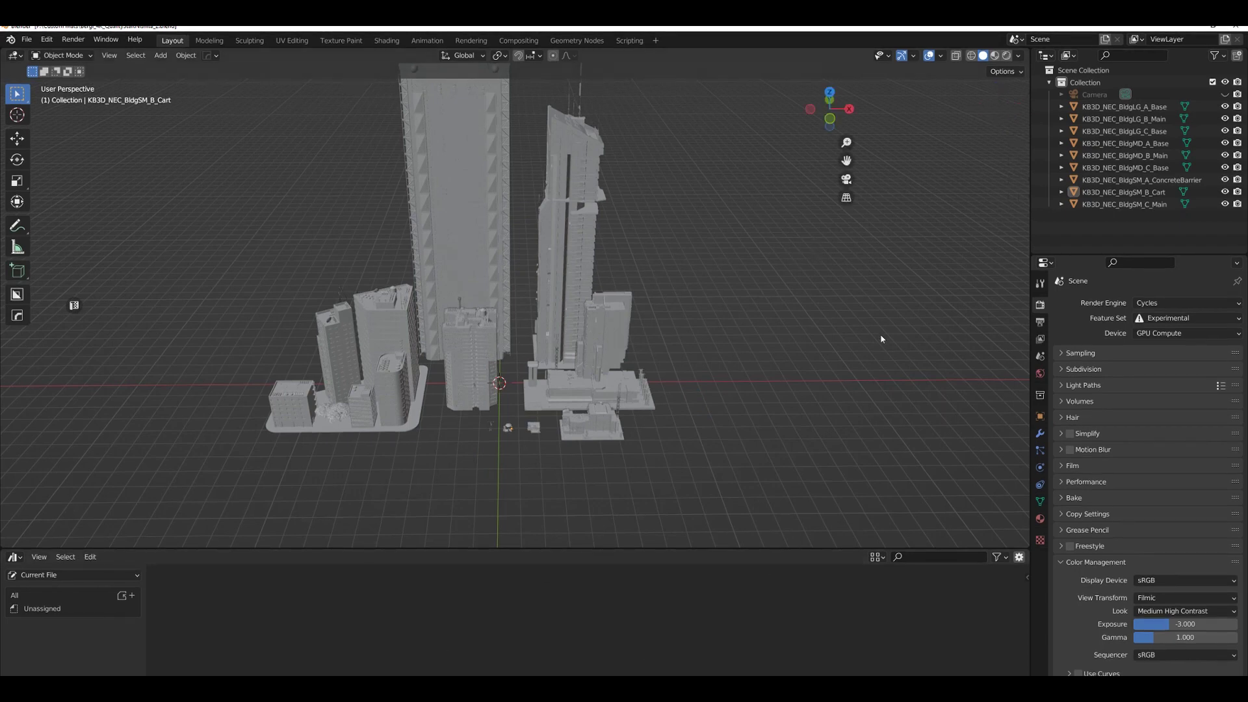
left_click(1022, 90)
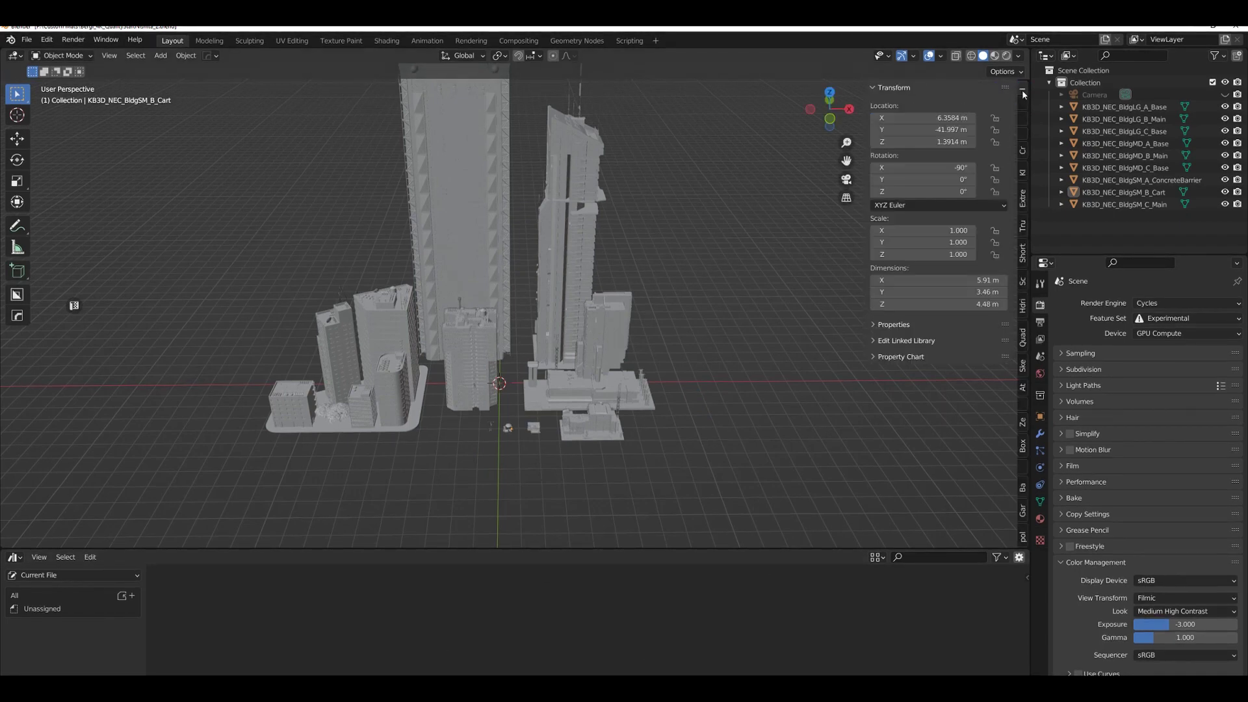
left_click(521, 263)
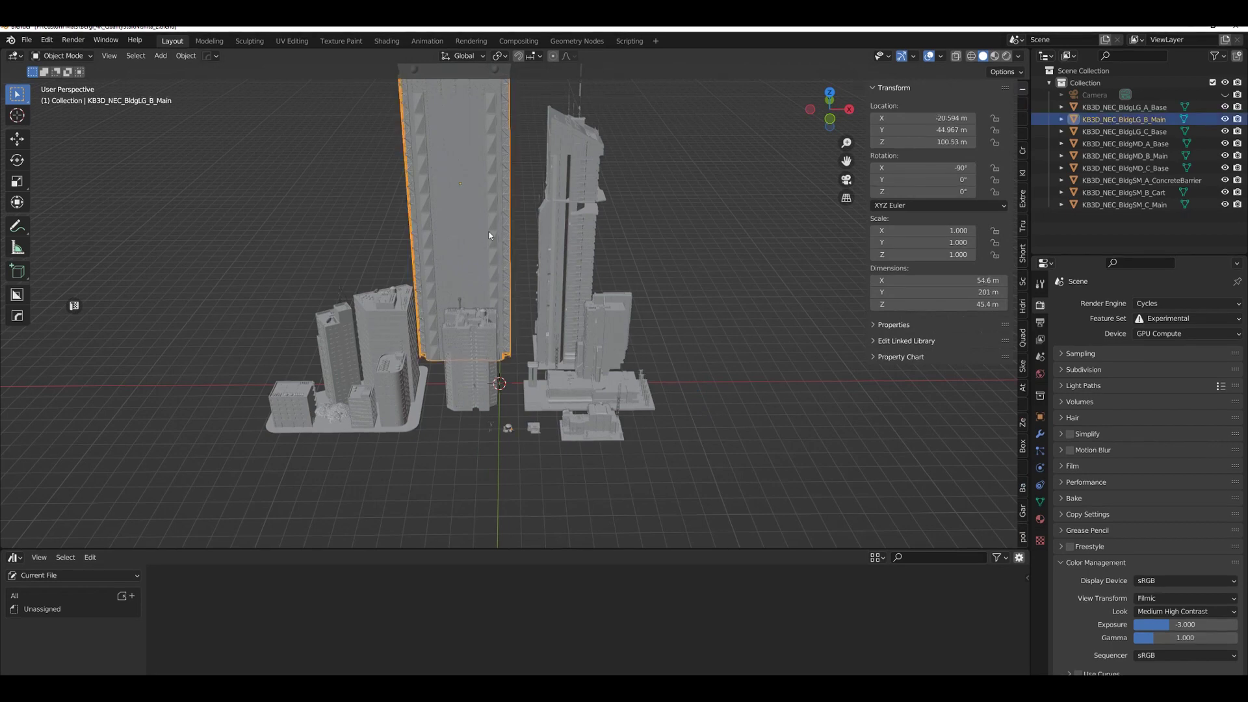
left_click(603, 328)
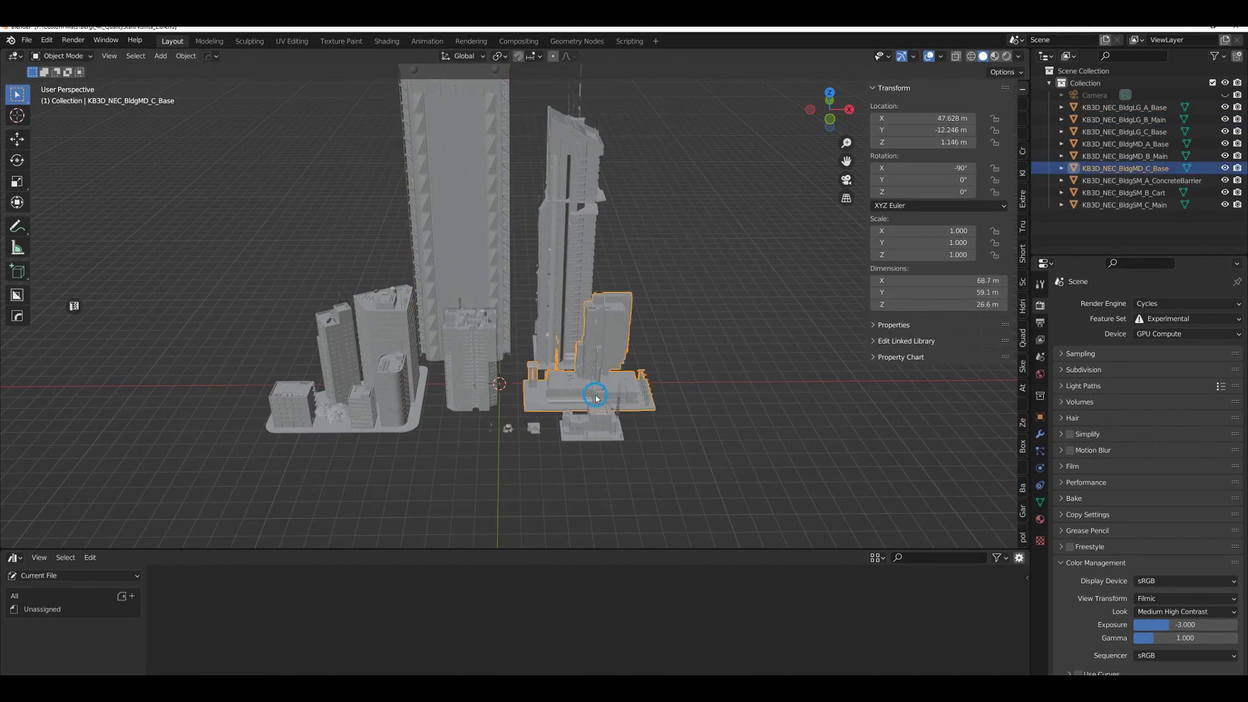
left_click(587, 416)
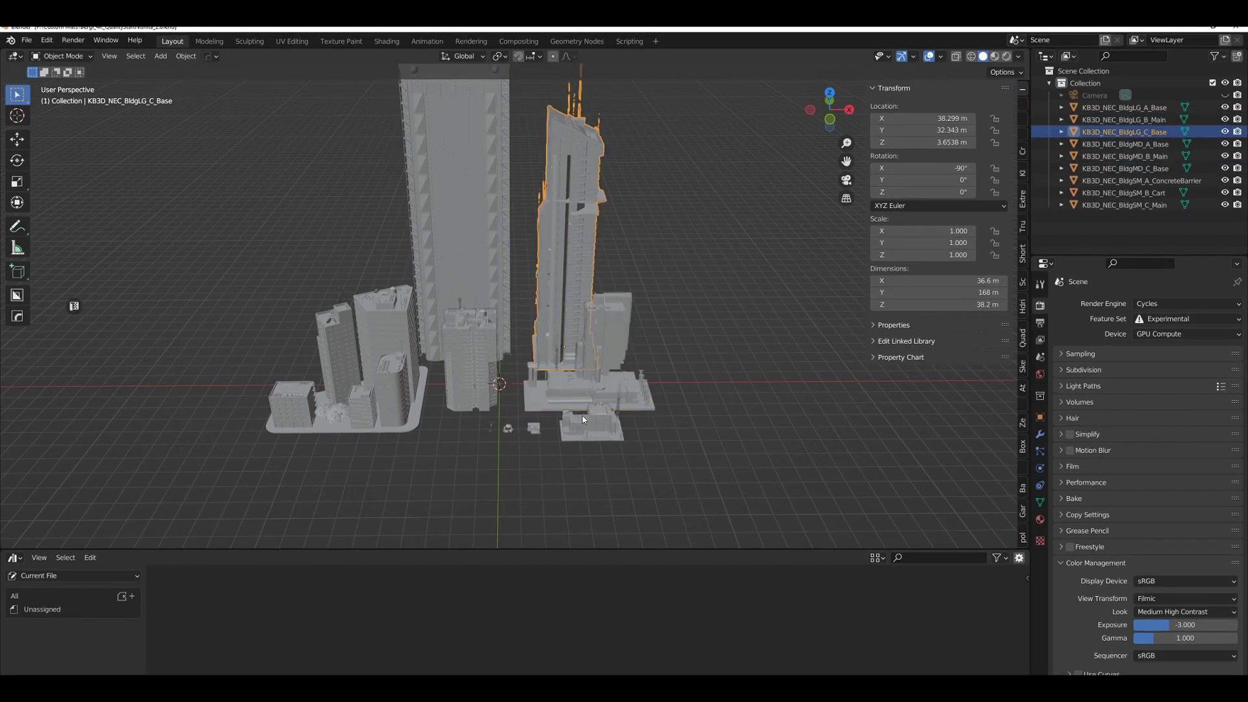
left_click(534, 428)
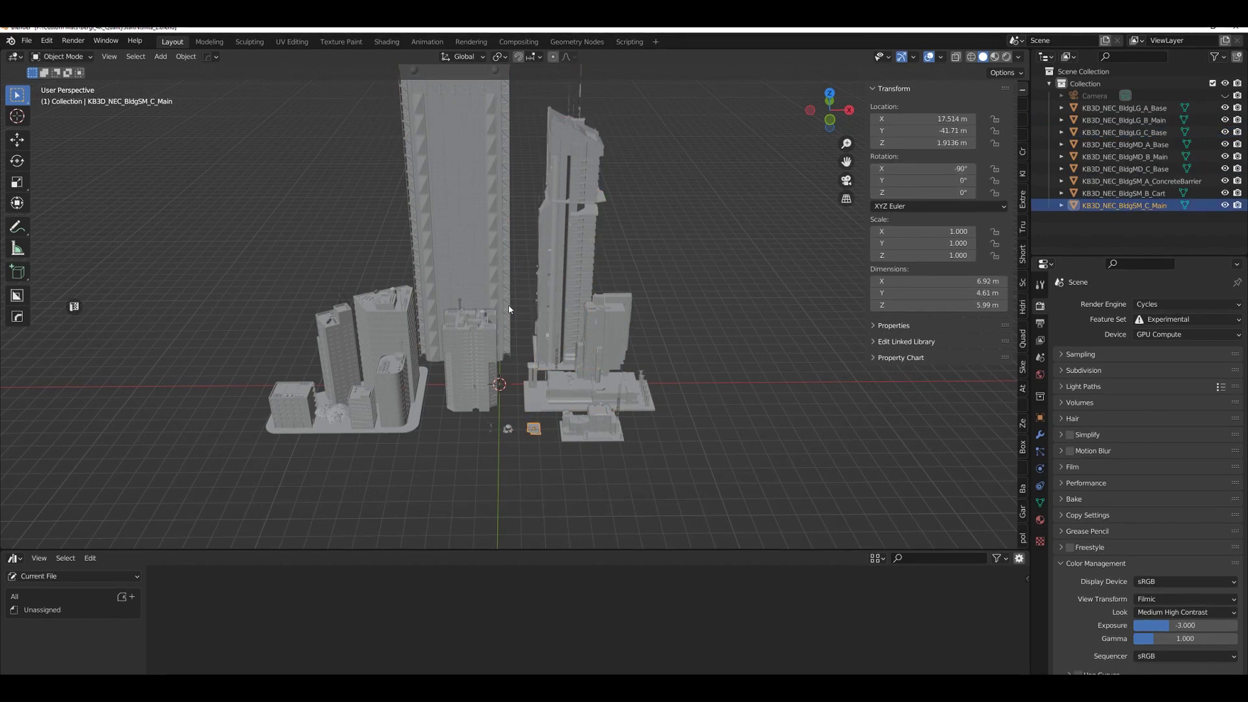
Apply Rotation & Scale to all objects, then check the large tower's transform values
key("a")
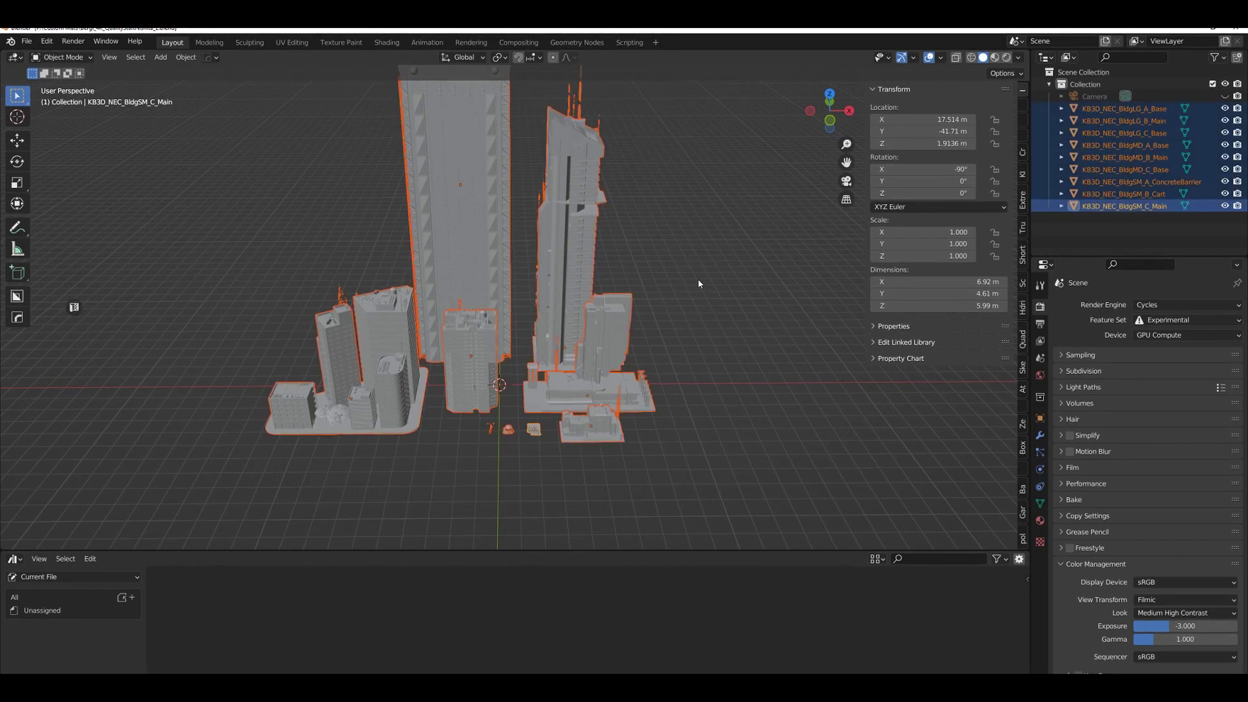
key("ctrl+a")
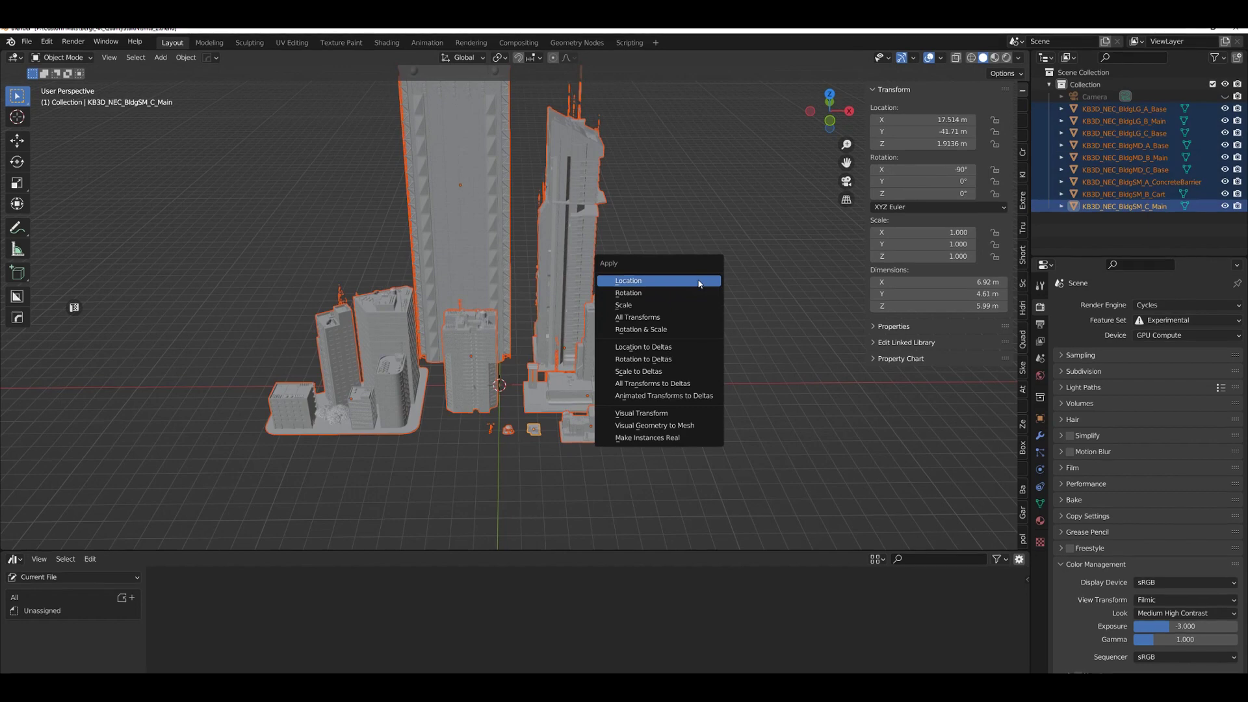
left_click(655, 331)
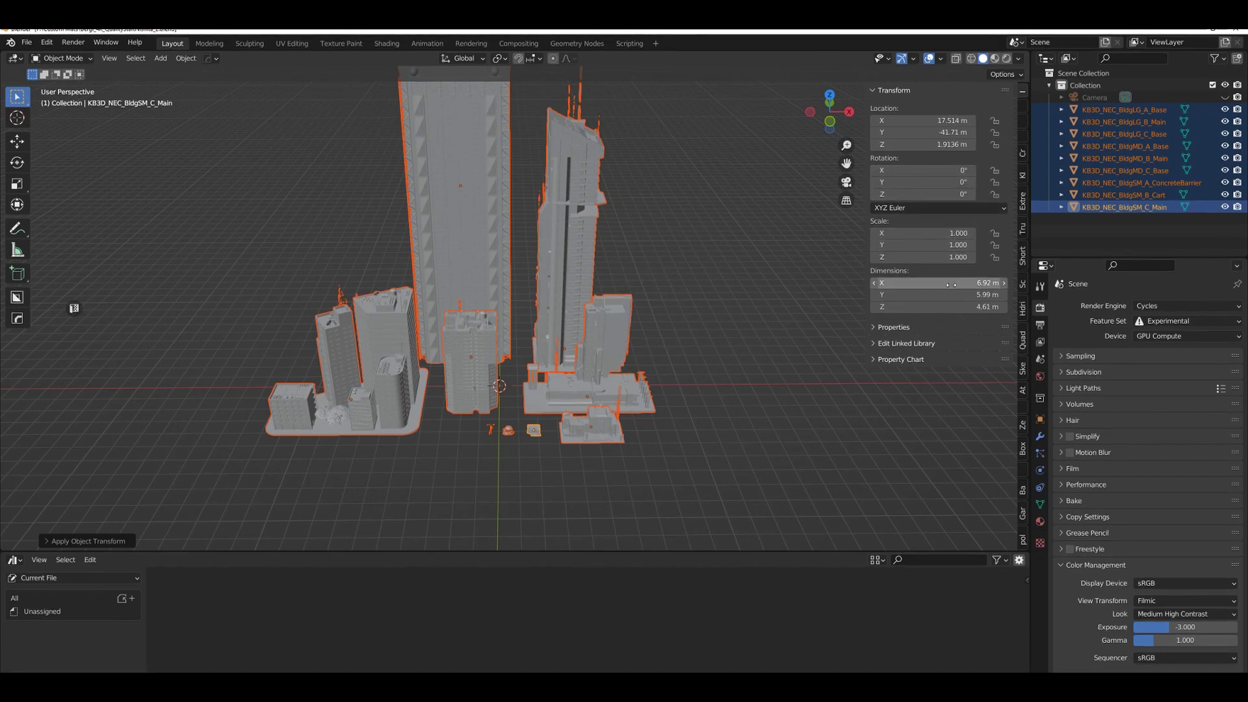
left_click(477, 236)
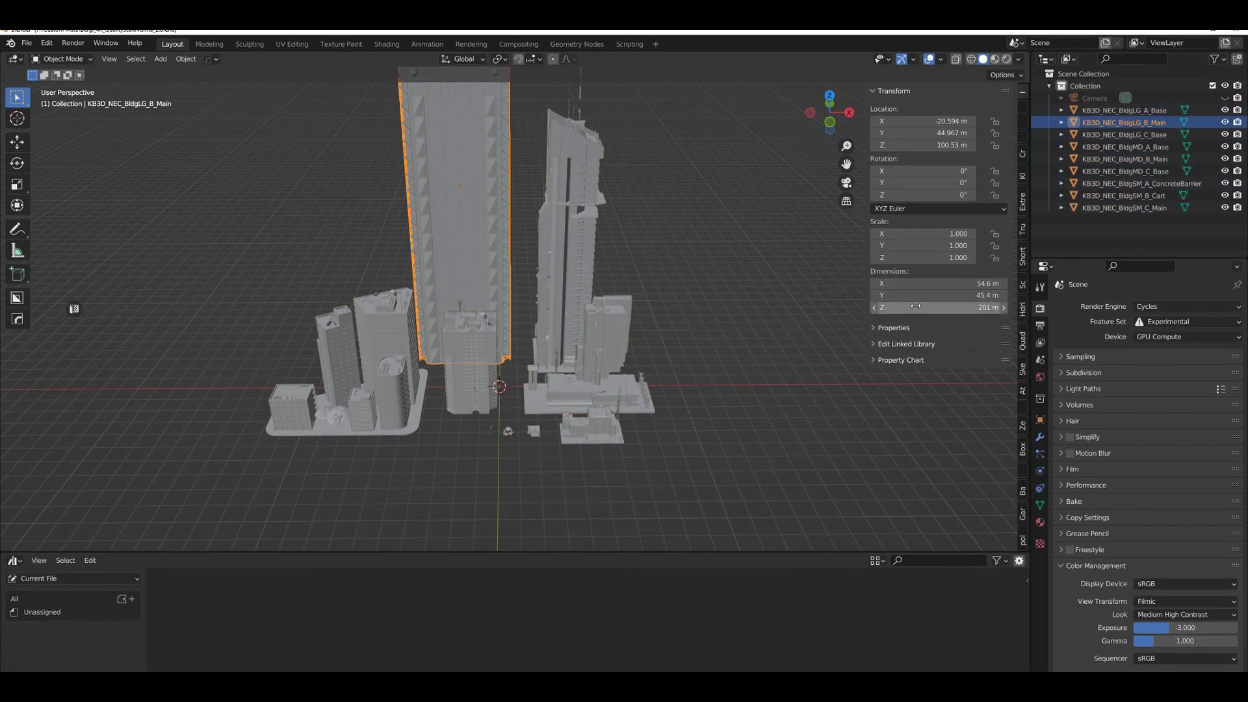
middle_click_drag(458, 216, 713, 387)
Select all the joined building objects and mark them as assets
key("alt+a")
key("a")
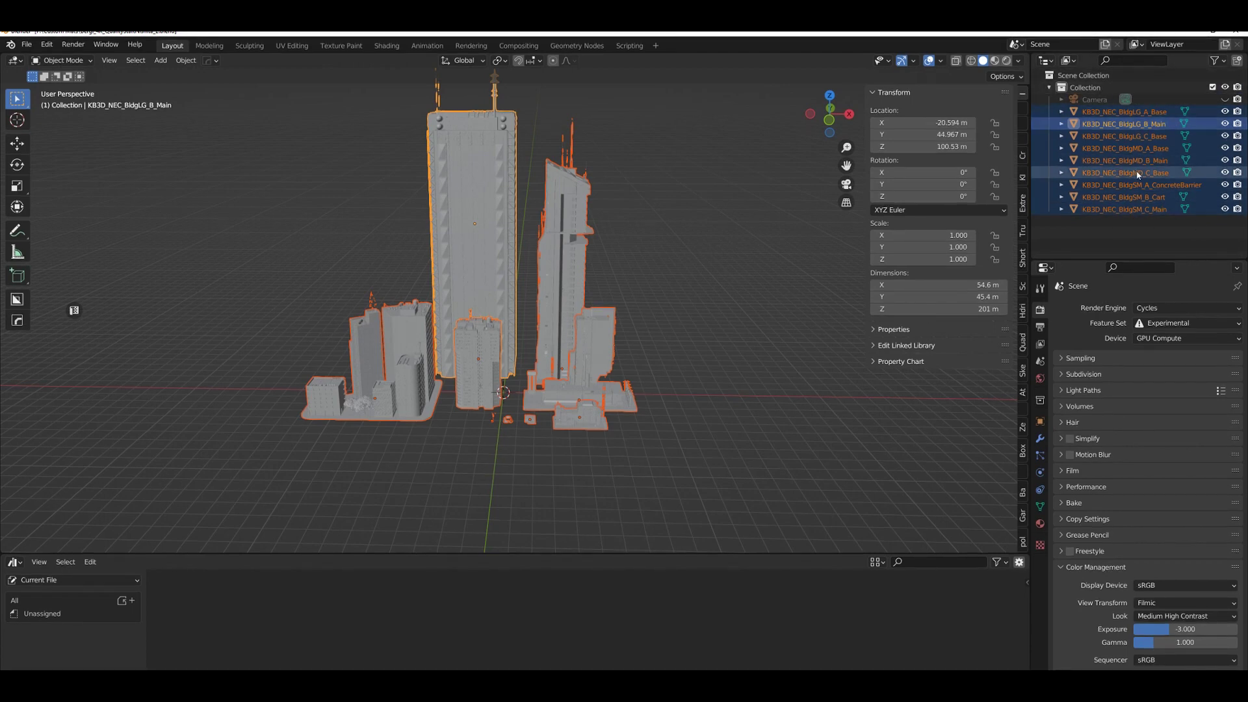
right_click(1112, 126)
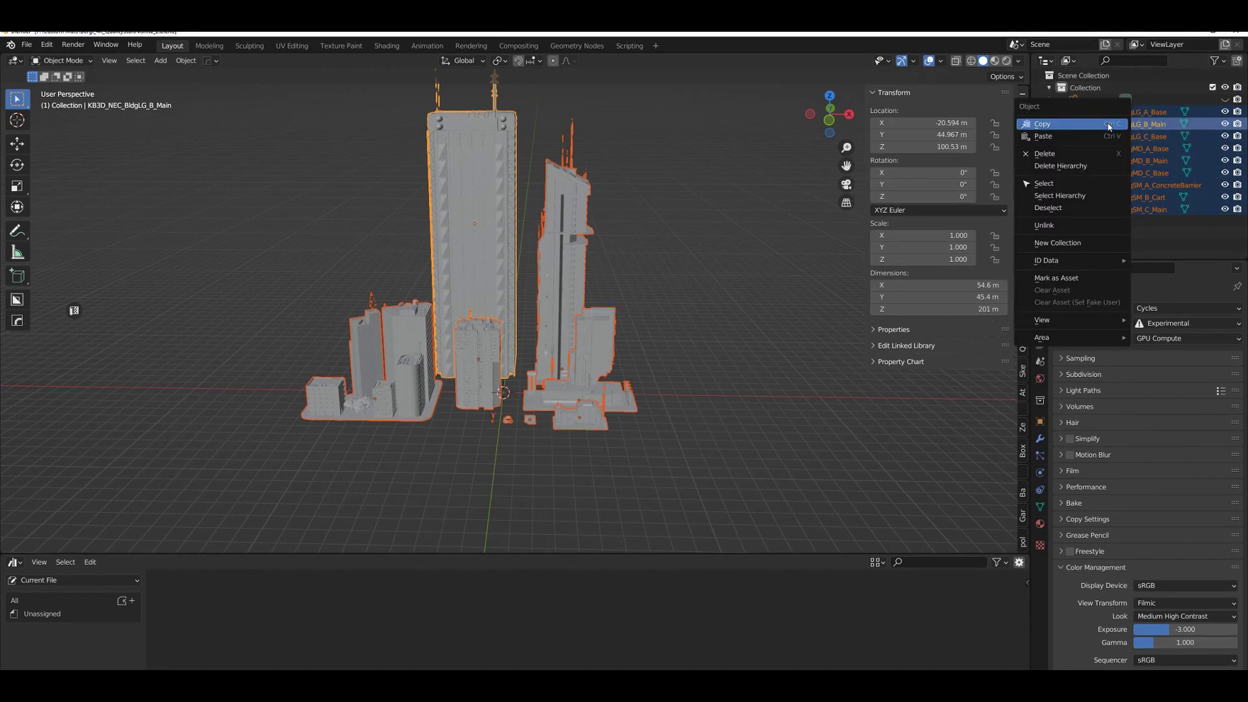
left_click(1066, 278)
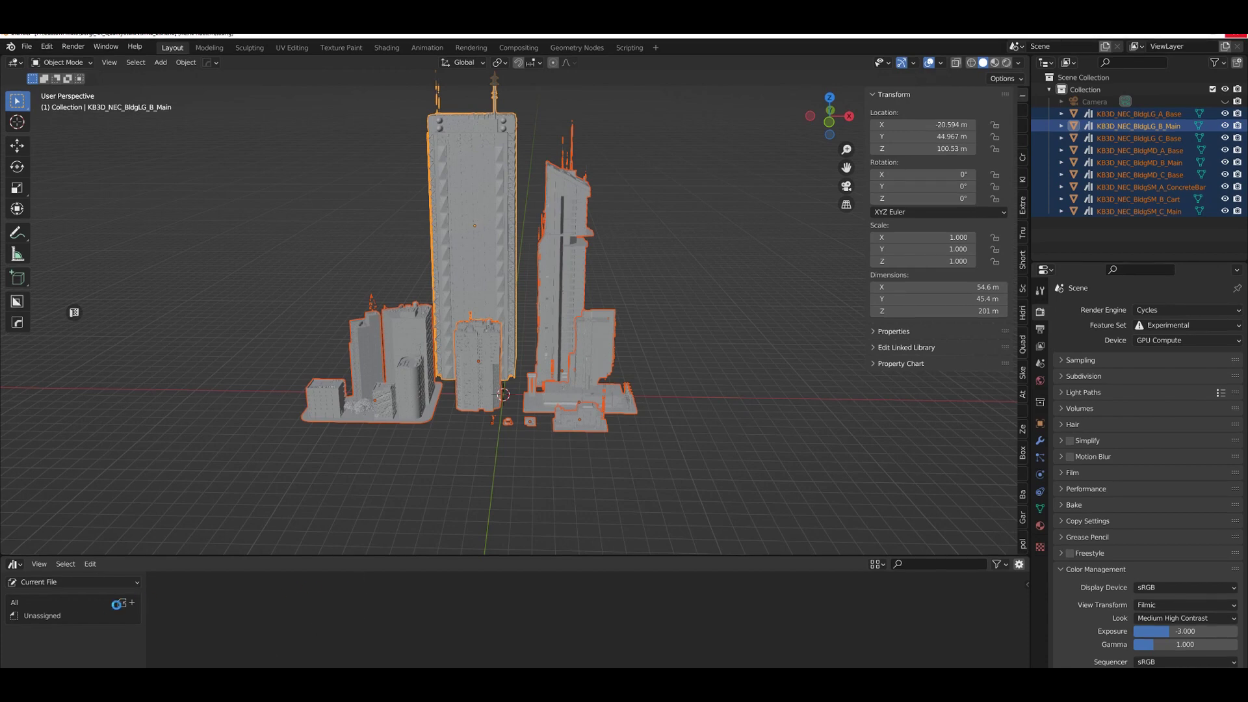
List all assets of the current file in the Asset Browser and enlarge the browser area
left_click(66, 617)
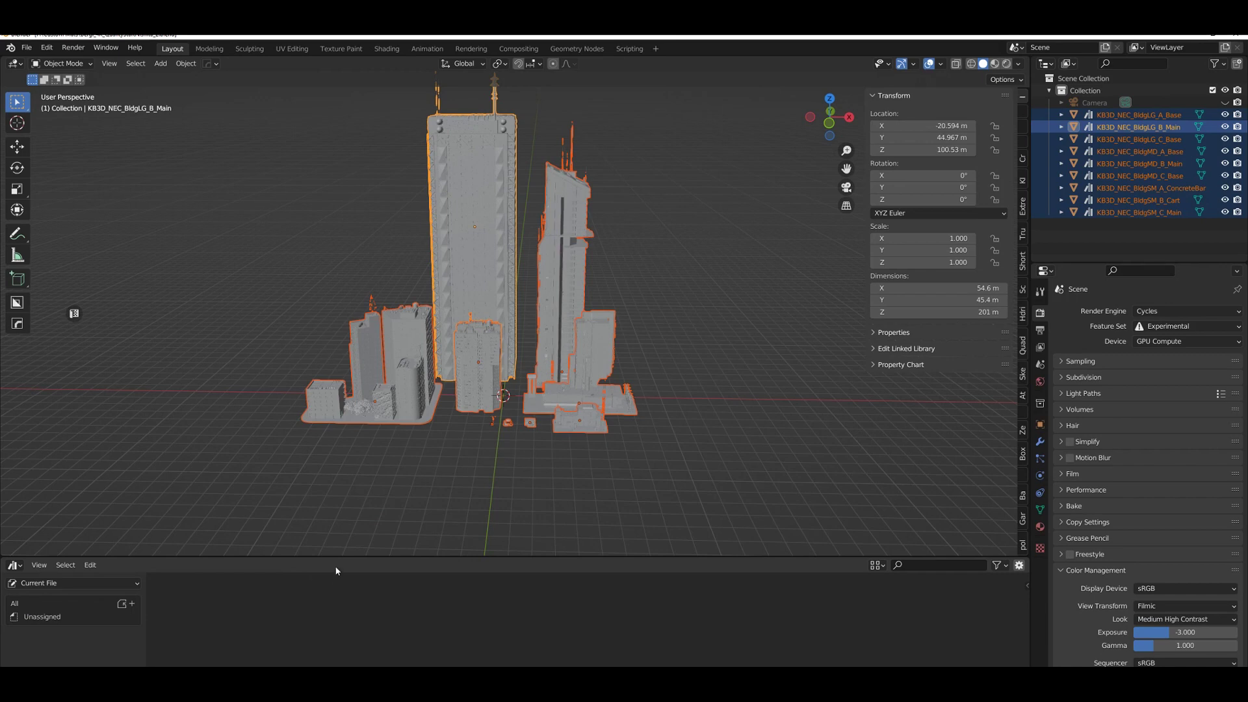
left_click(328, 508)
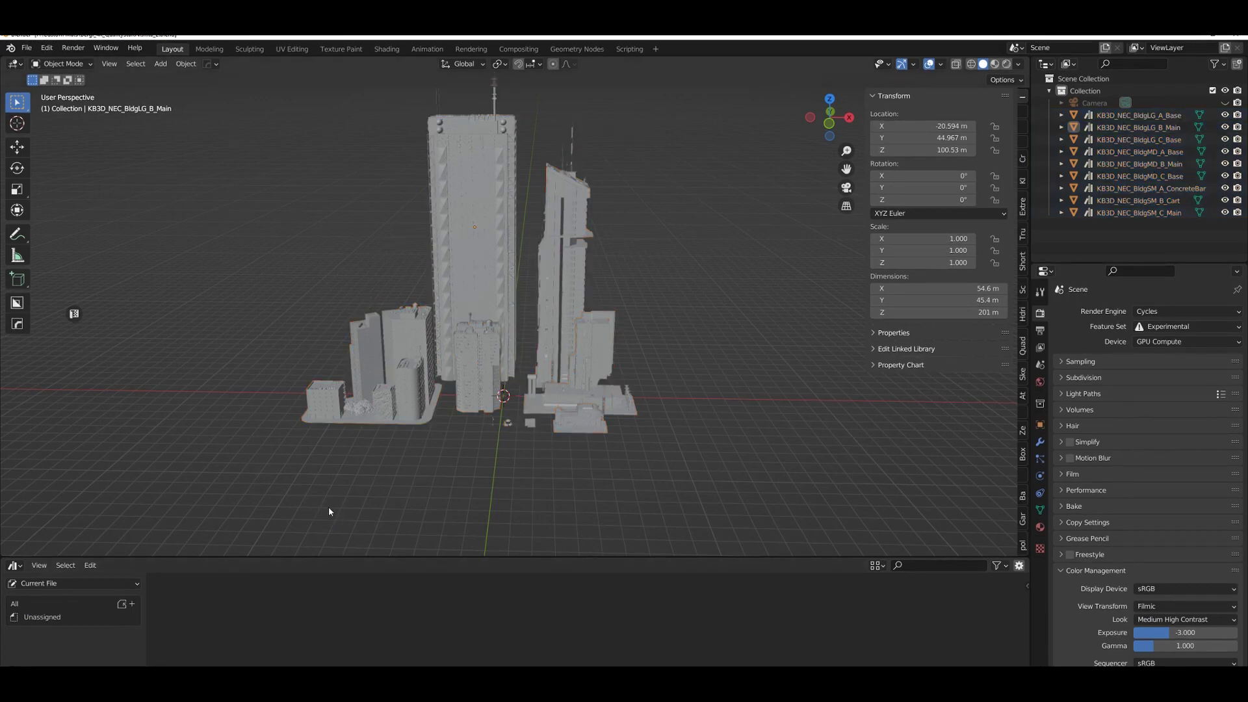
left_click(396, 398)
left_click(39, 605)
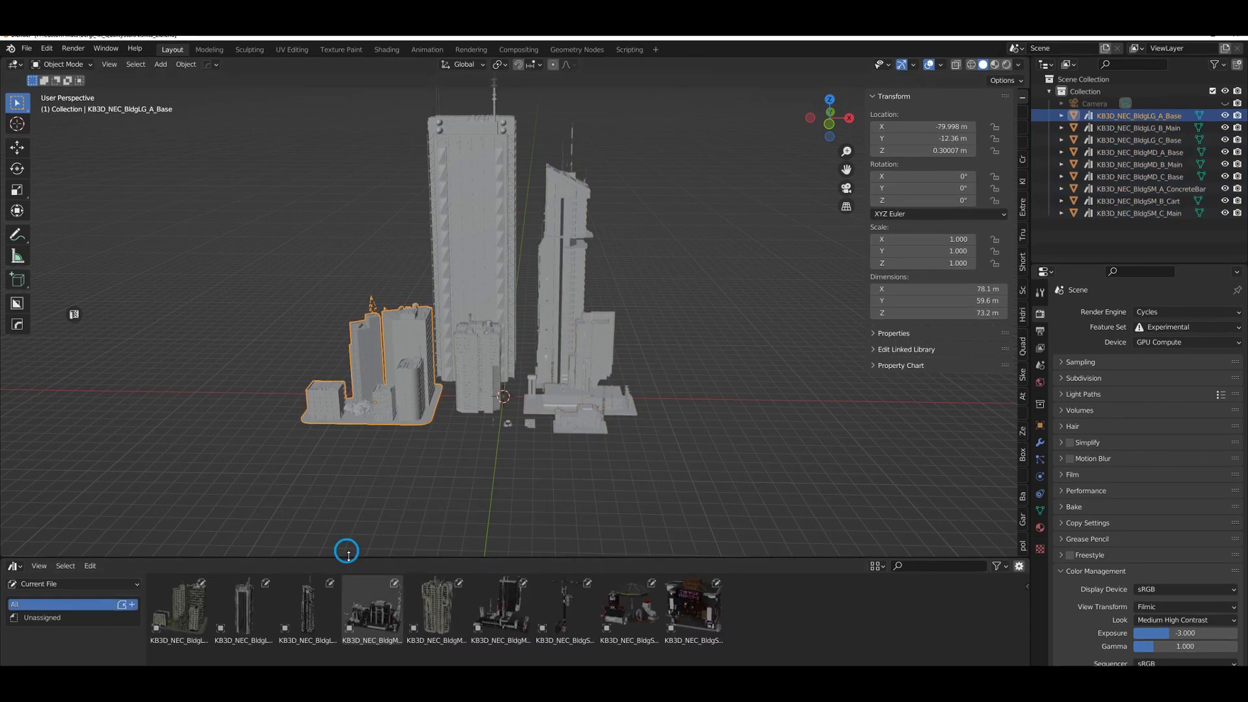
left_click_drag(354, 558, 342, 467)
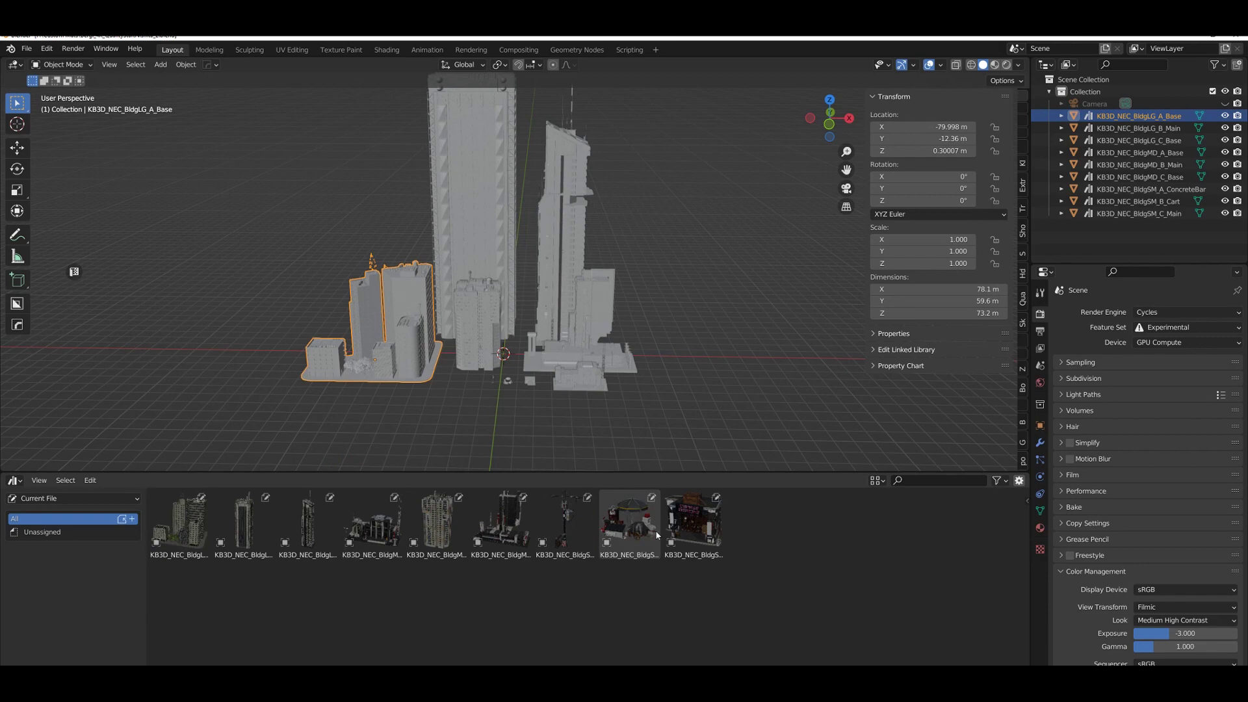
Set the asset thumbnail display size to Large and look through the listed assets
left_click(877, 480)
left_click(890, 505)
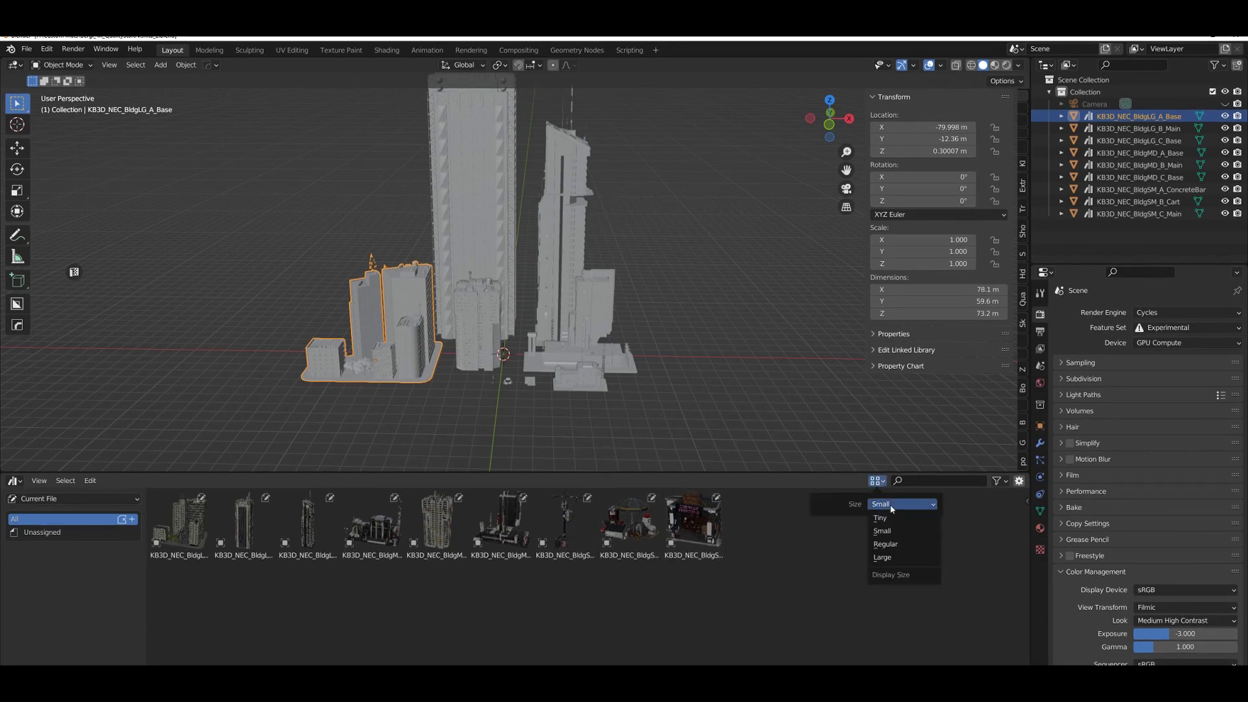
left_click(888, 556)
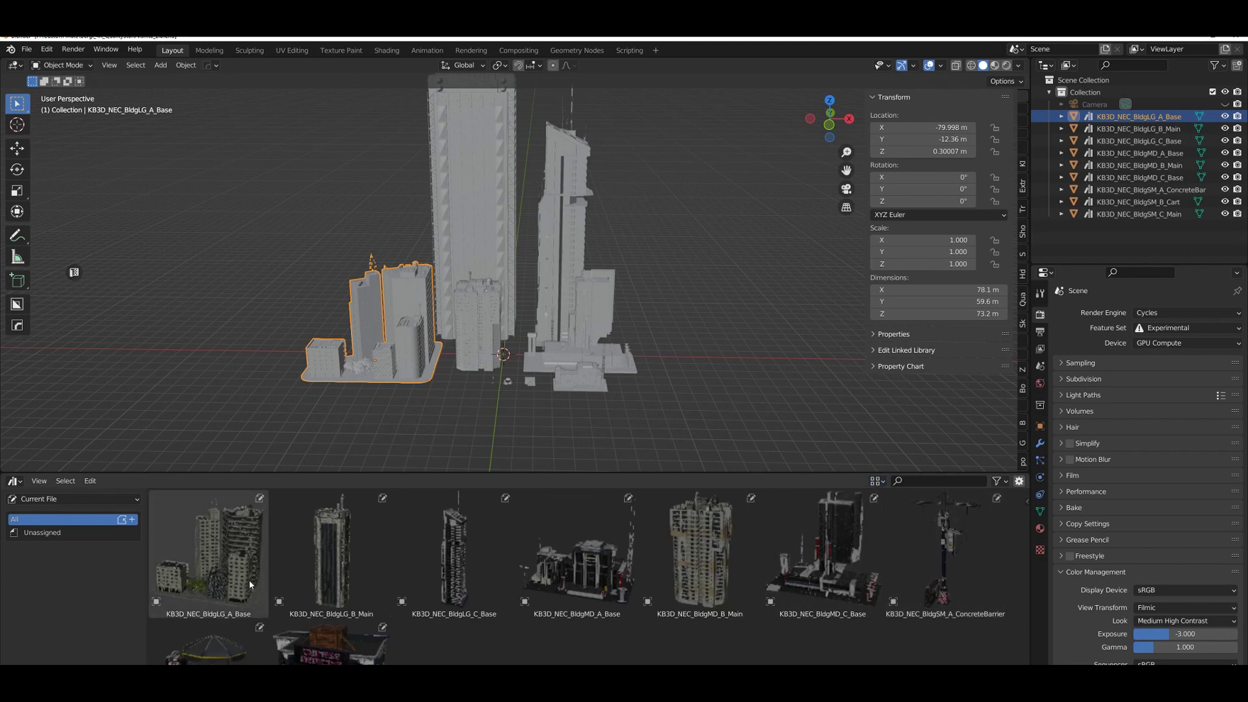
scroll(520, 649, "down", 2)
scroll(514, 645, "up", 2)
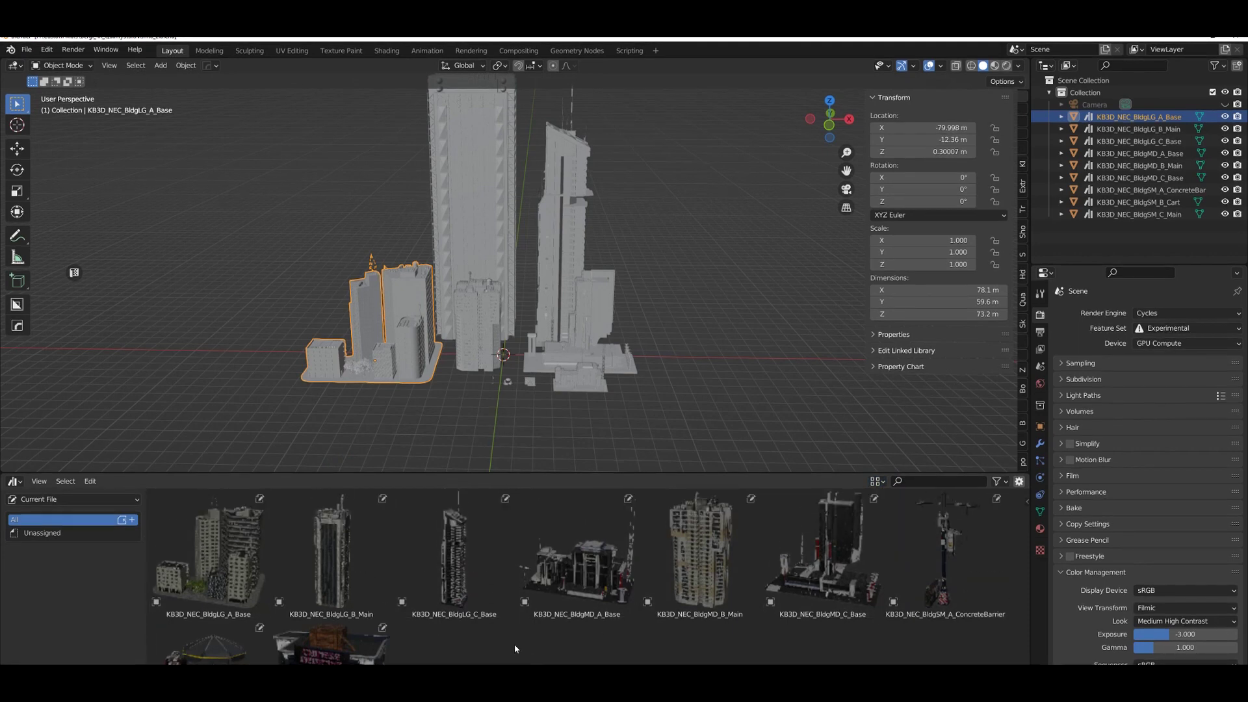
Set the asset thumbnail display size to Regular and clear the building selection in the viewport
left_click(877, 481)
left_click(885, 506)
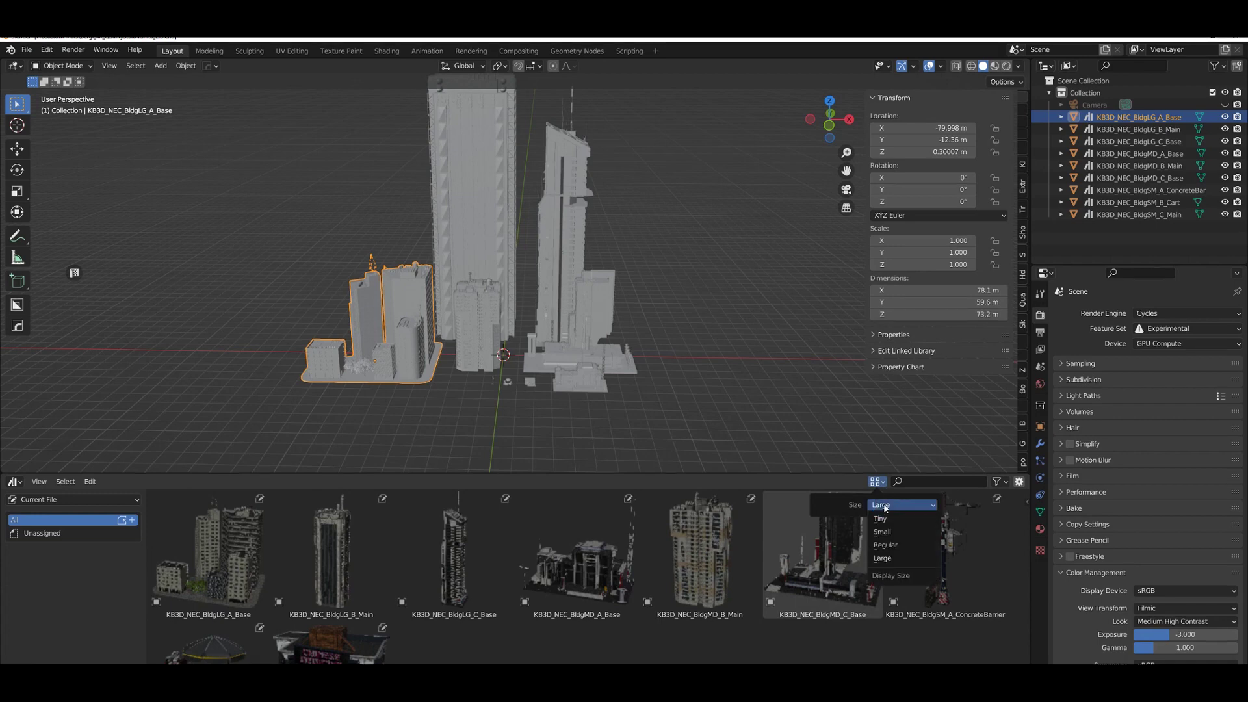
left_click(886, 544)
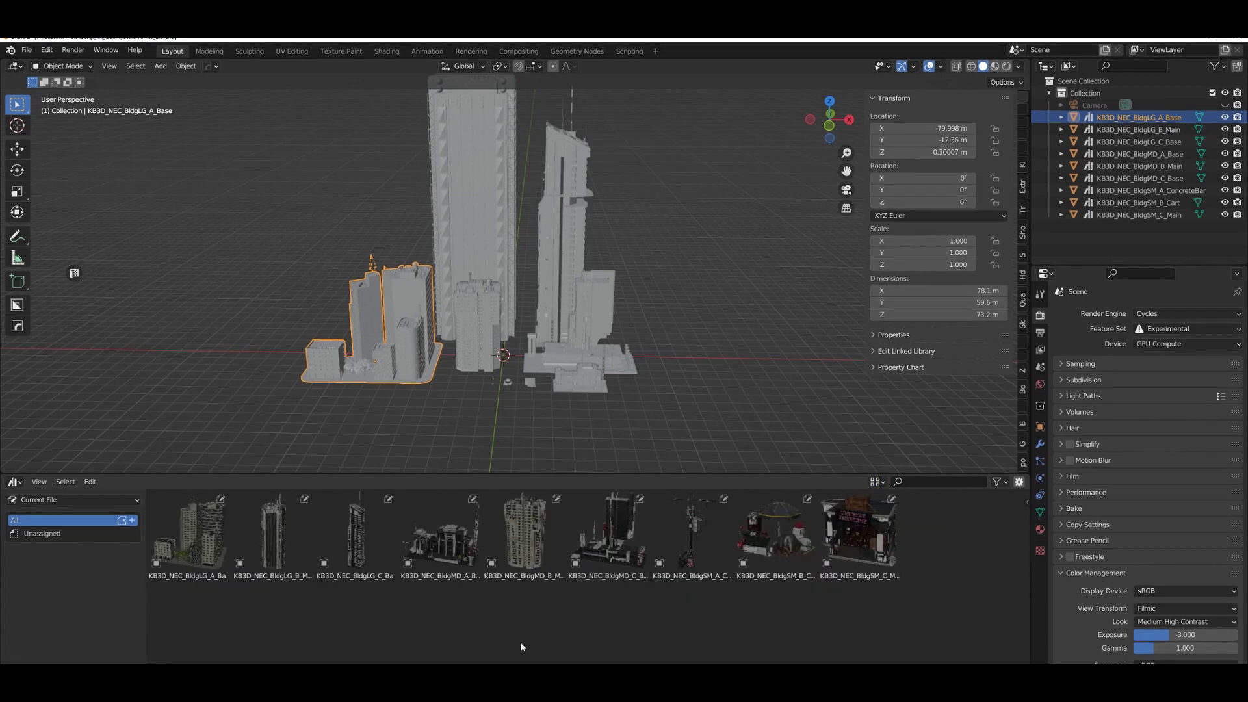
left_click(602, 435)
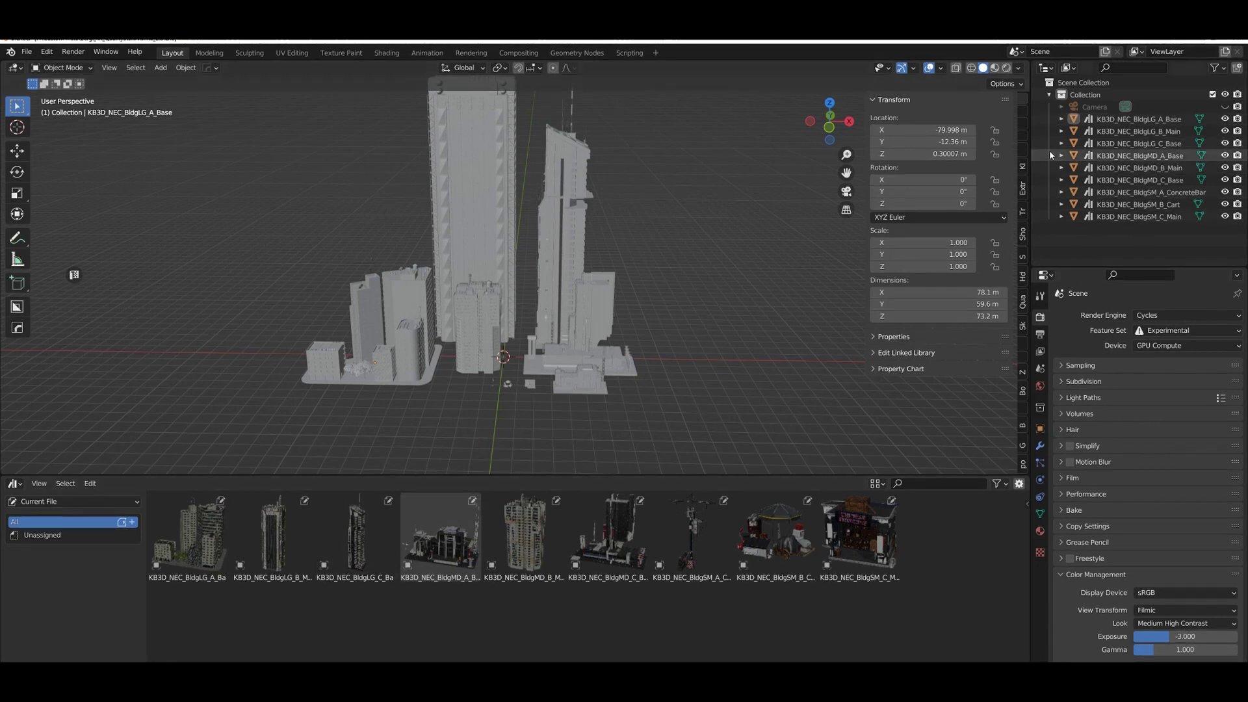
Switch the Outliner display mode to Blender File and expand the Materials category
left_click(1069, 68)
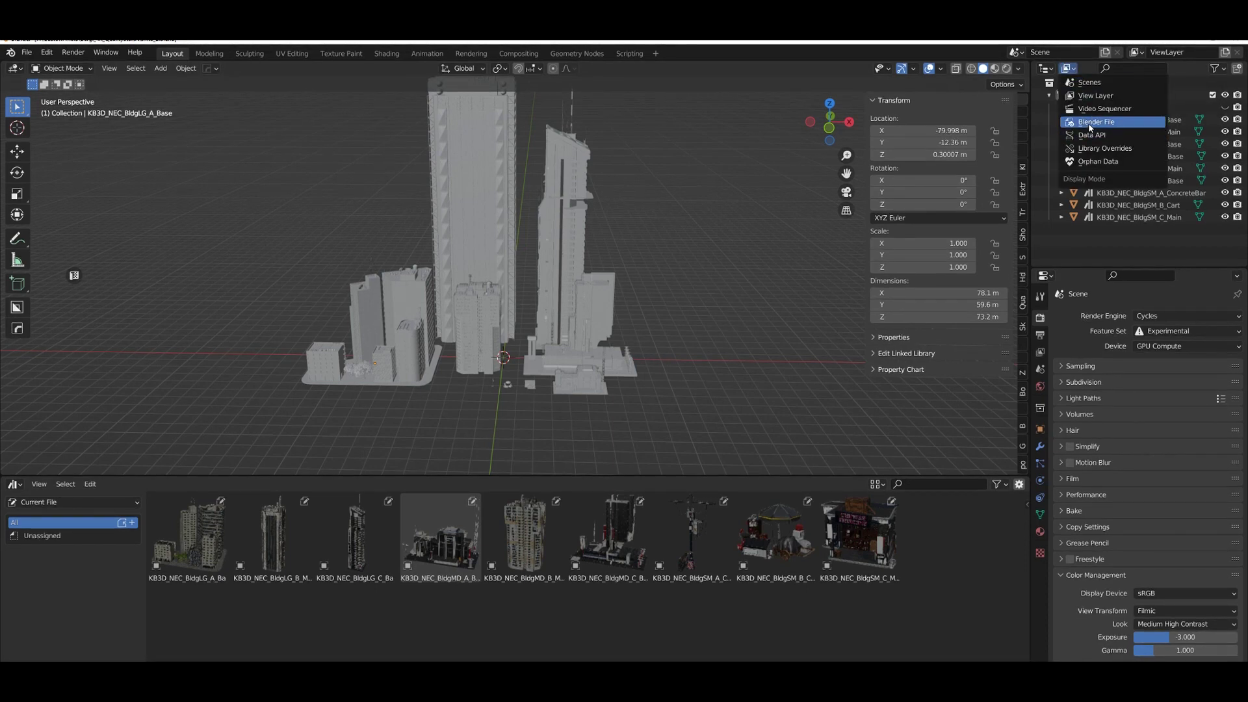
left_click(1090, 123)
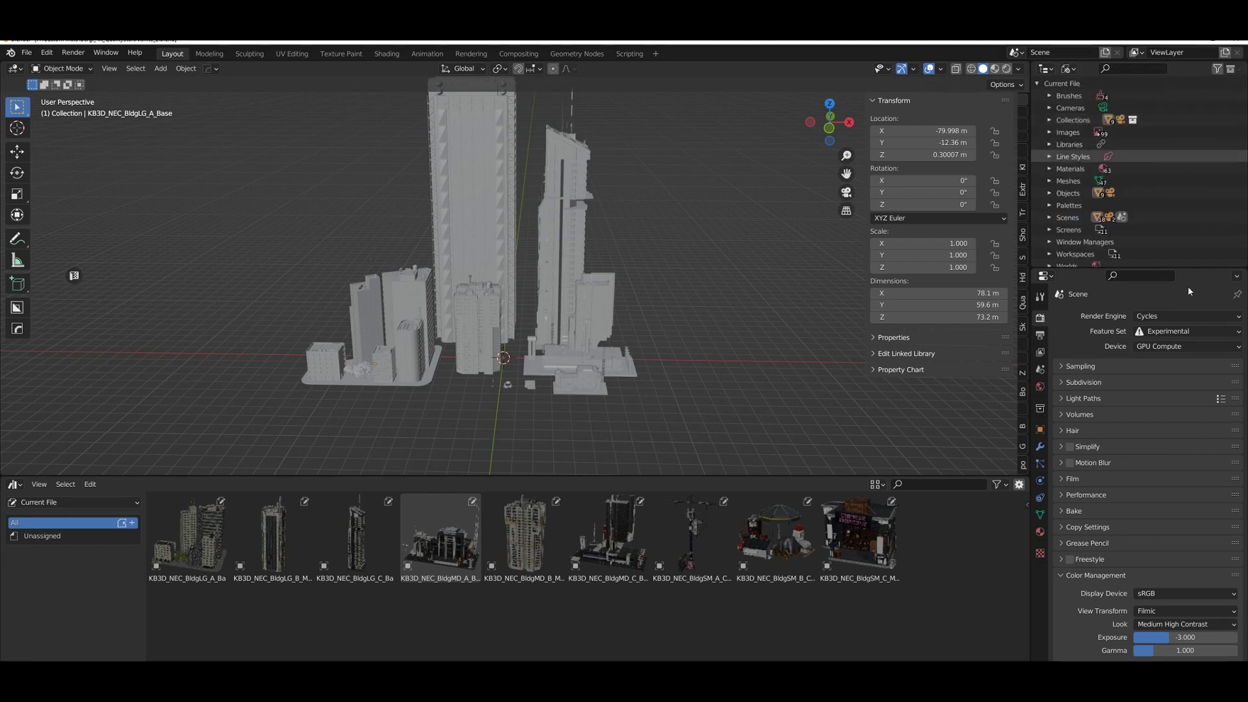
left_click(1049, 169)
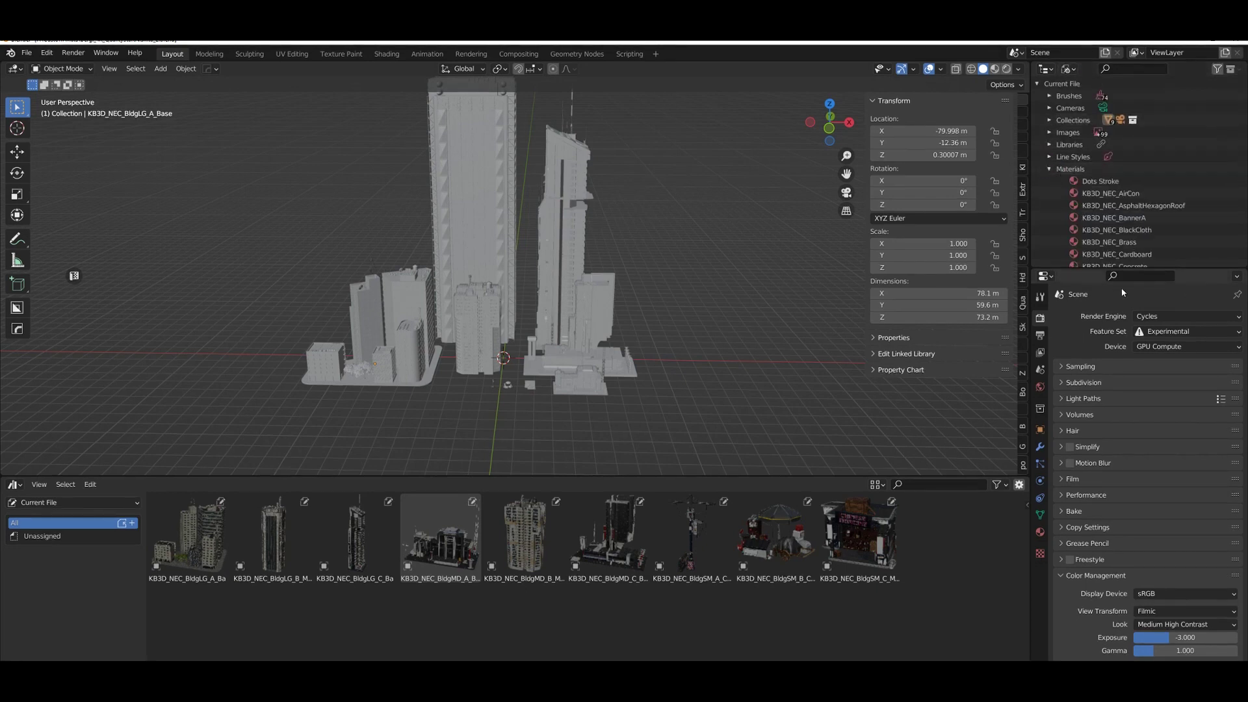
Select all kit materials from KB3D_NEC_AirCon to KB3D_NEC_WoodLacquered in the Outliner and mark them as assets
left_click(1112, 193)
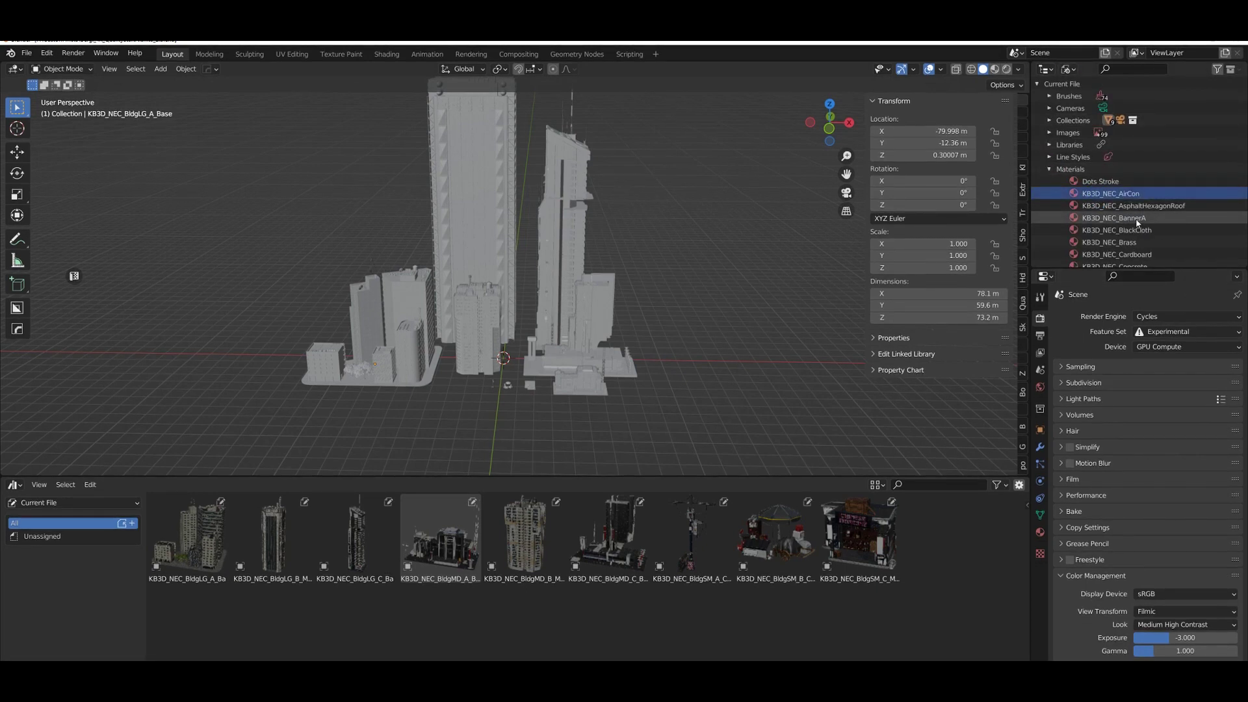
scroll(1117, 198, "down", 10)
scroll(1119, 200, "down", 10)
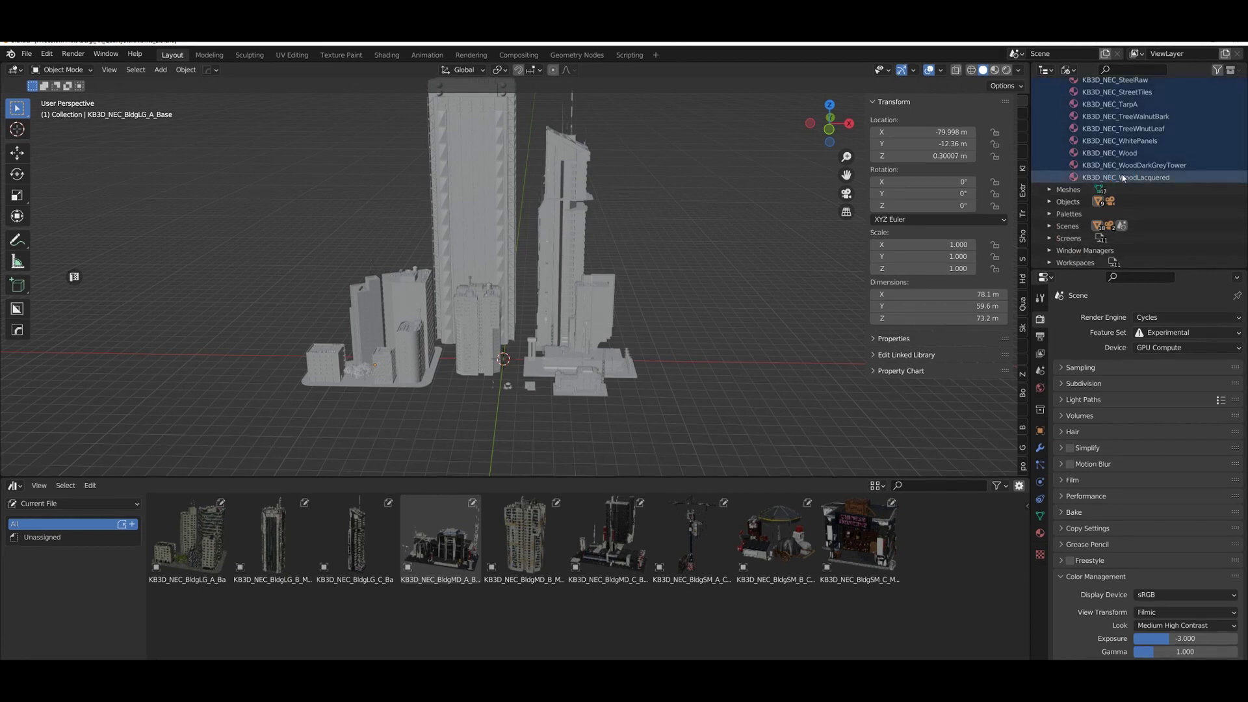
right_click(1106, 133)
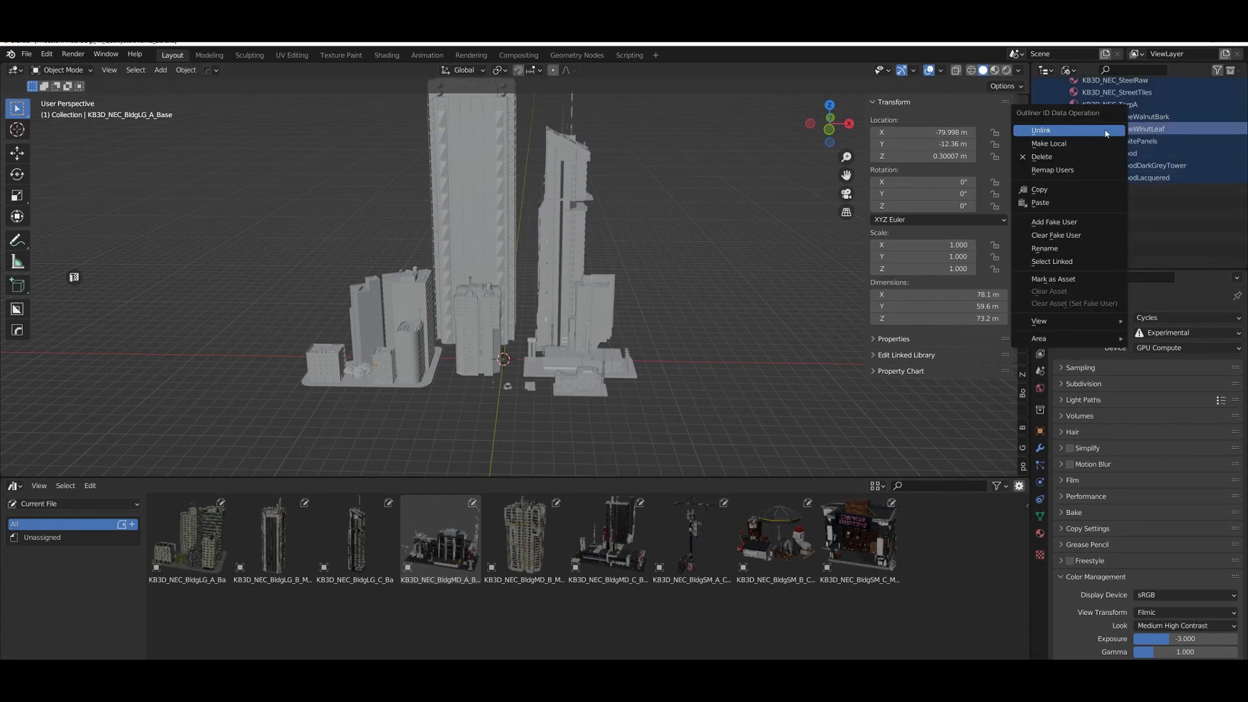
left_click(1083, 278)
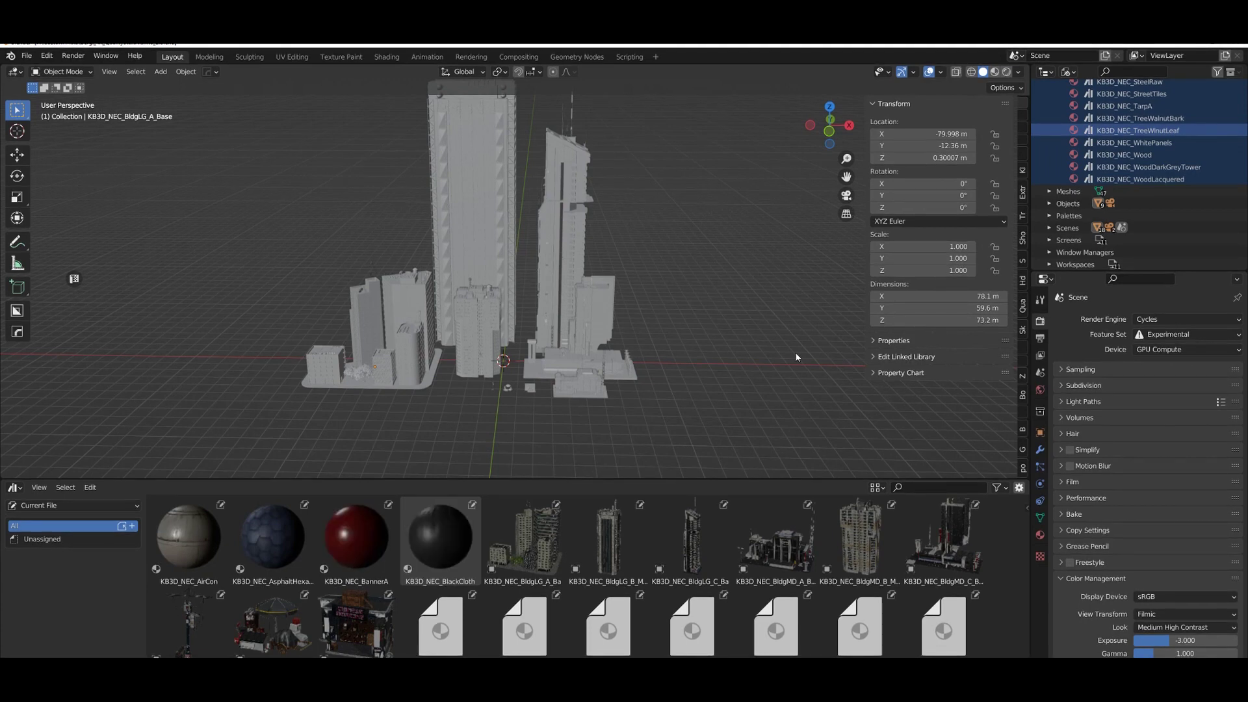
Examine the material and building previews throughout the current file's asset list
scroll(451, 618, "down", 1)
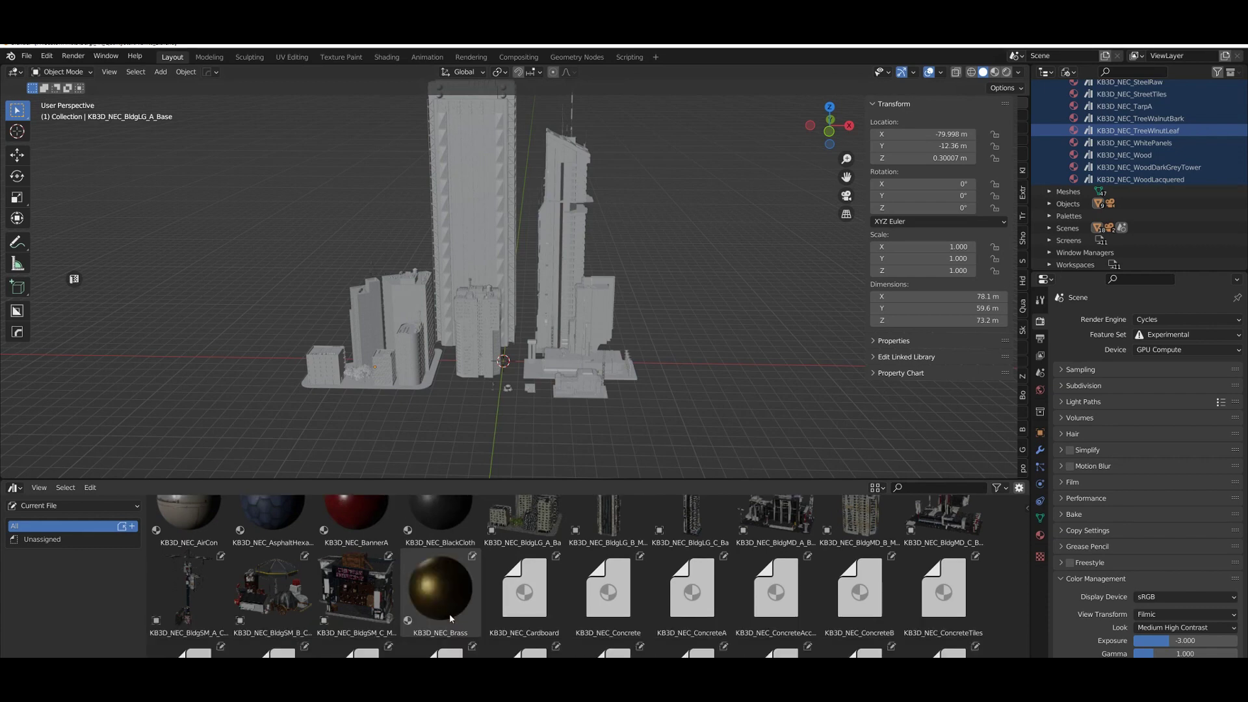
scroll(467, 608, "up", 1)
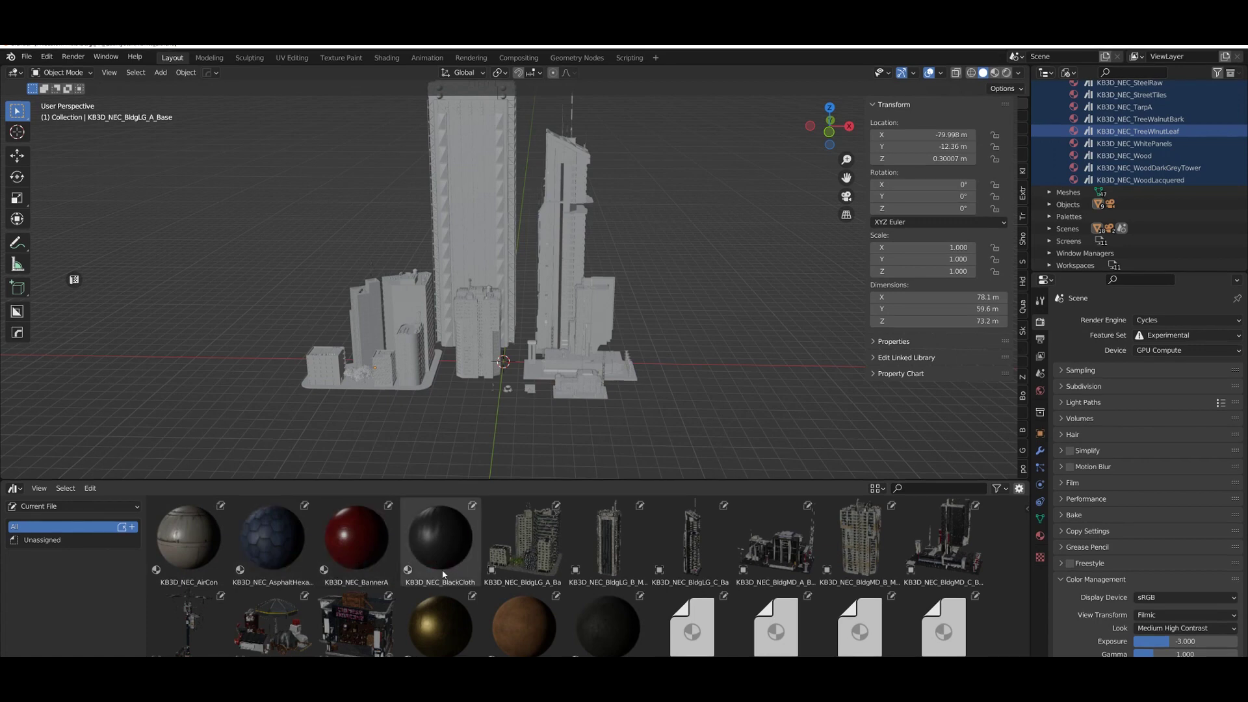
scroll(660, 616, "down", 2)
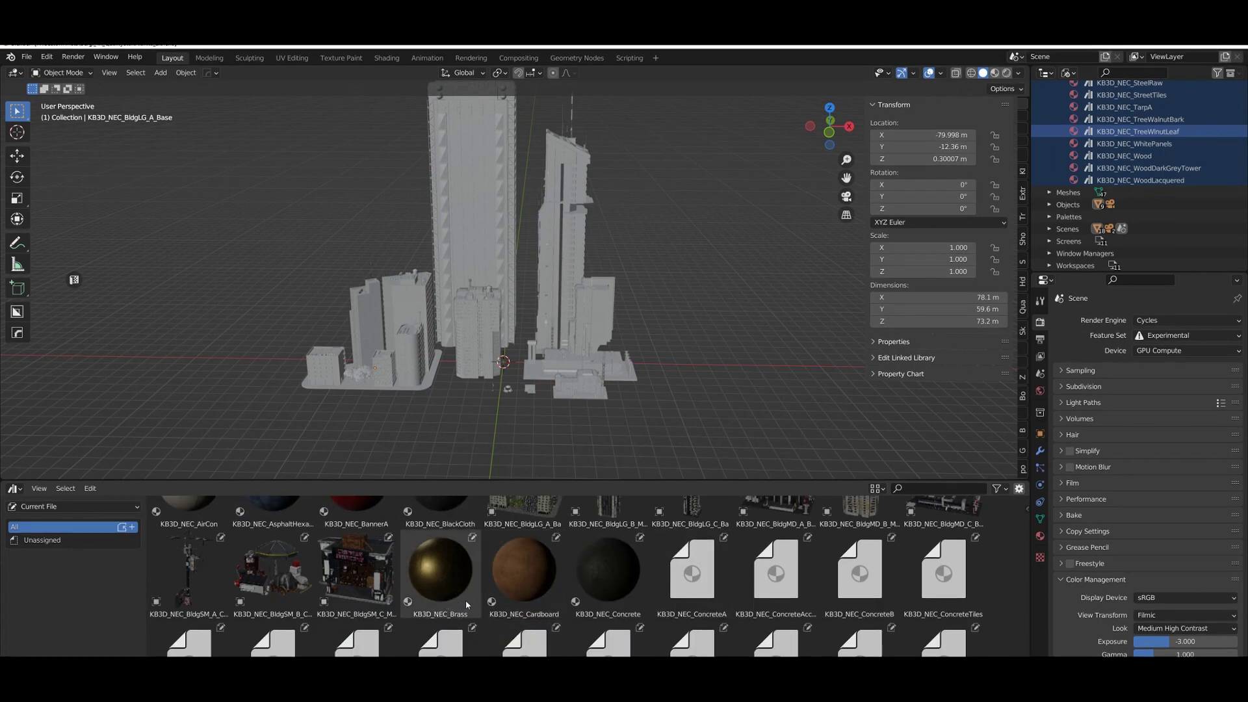
scroll(837, 602, "down", 4)
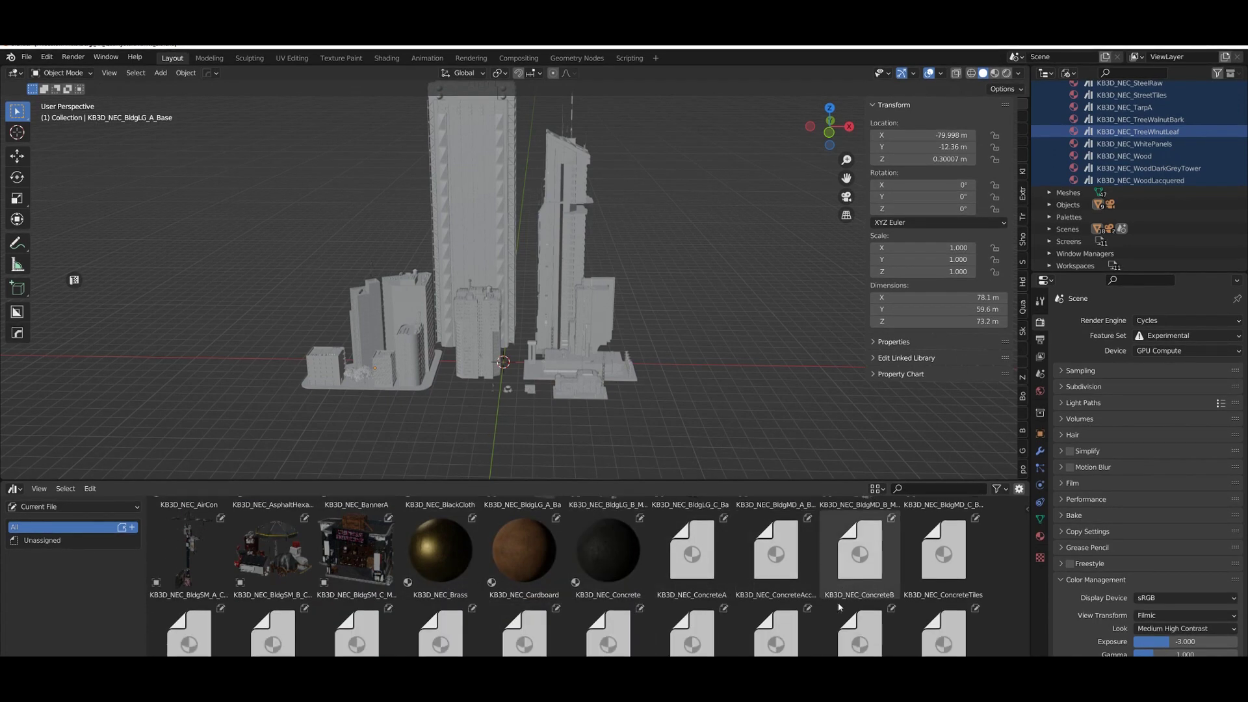
scroll(839, 606, "down", 5)
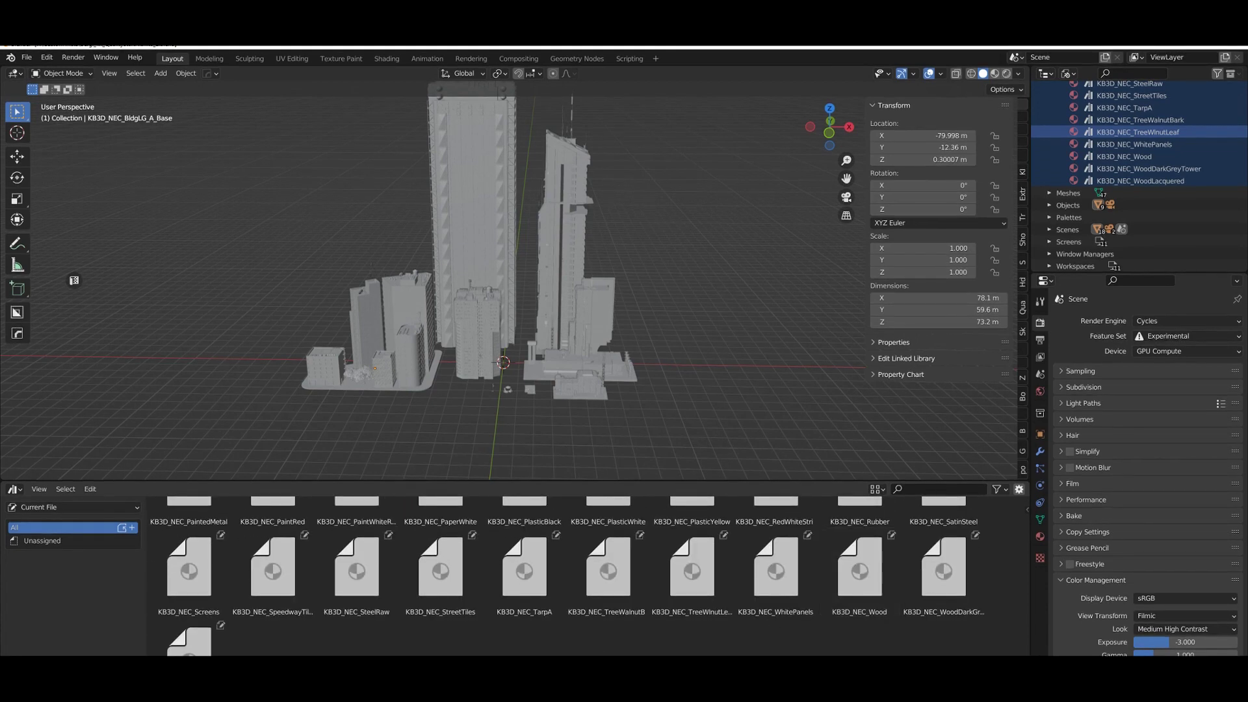
scroll(685, 642, "up", 3)
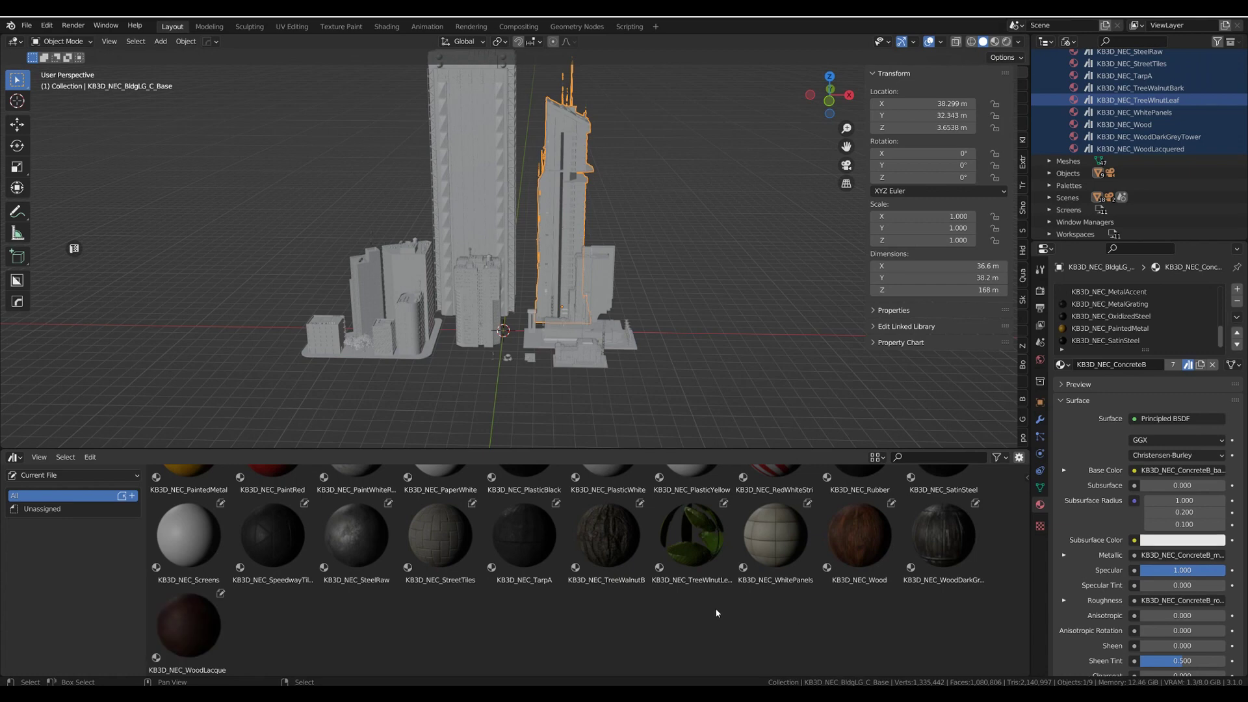
scroll(717, 611, "up", 6)
scroll(719, 608, "up", 4)
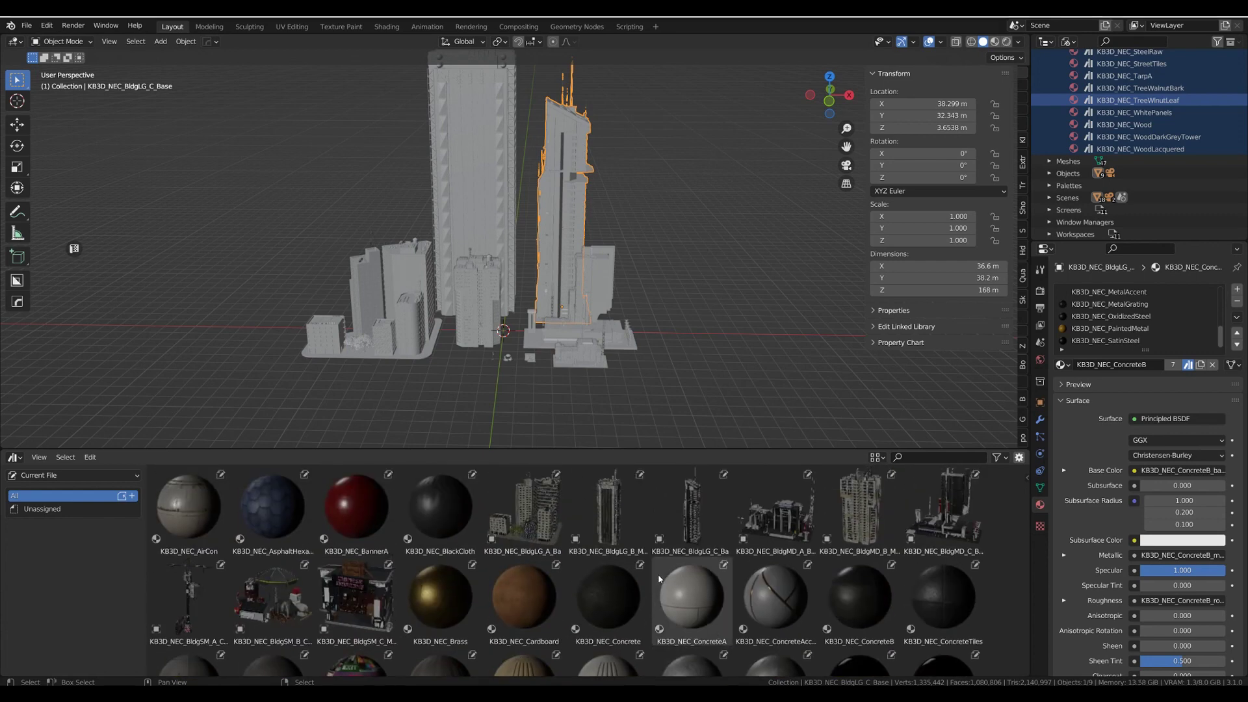
scroll(659, 579, "down", 10)
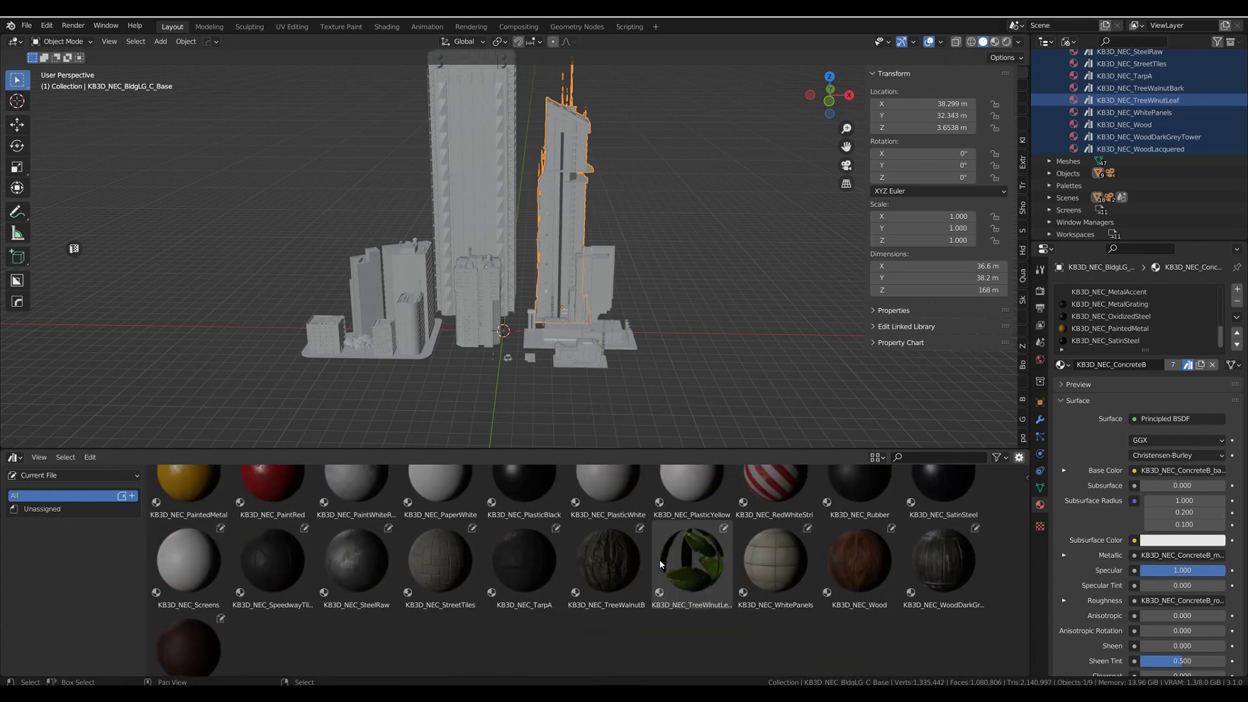
scroll(659, 564, "down", 1)
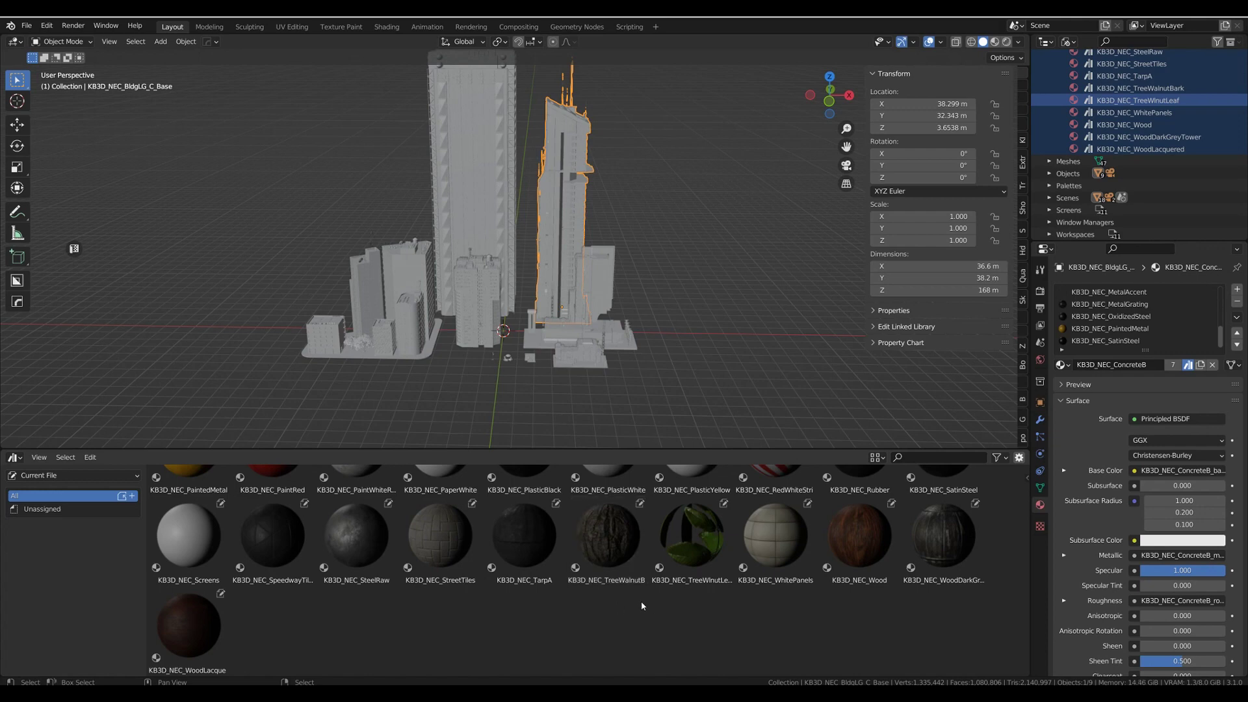
scroll(680, 598, "up", 8)
scroll(681, 594, "up", 4)
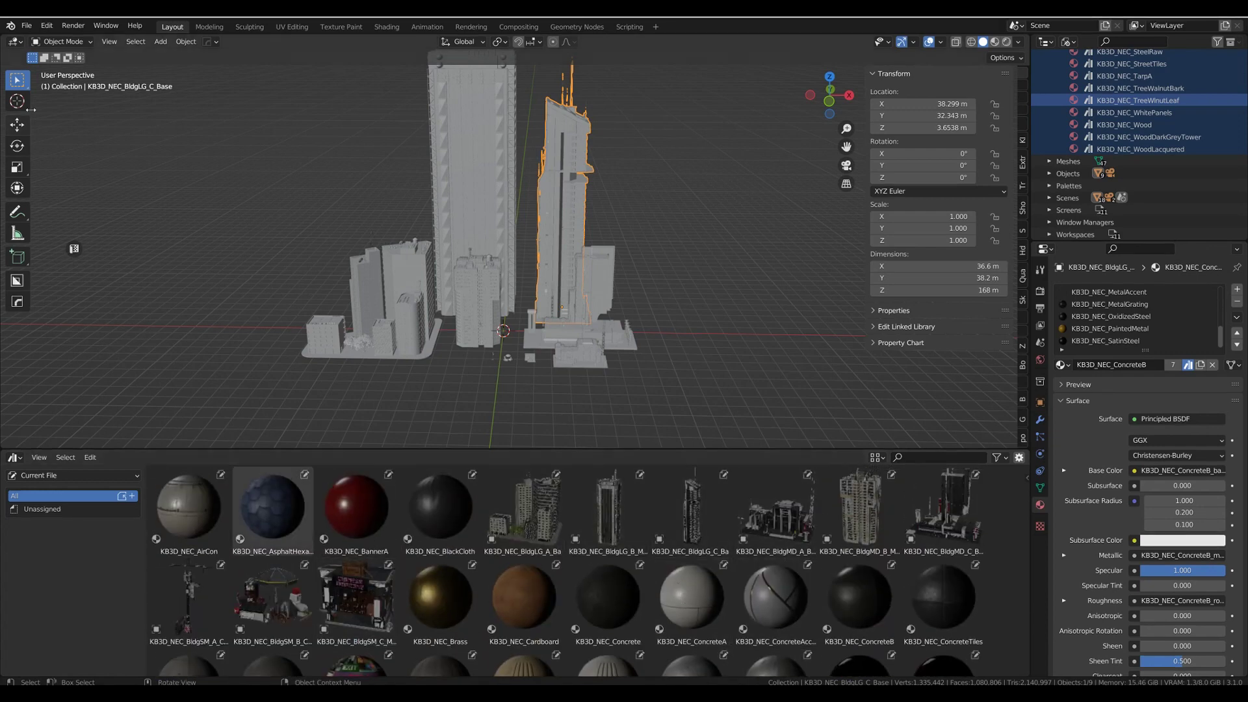
Start saving the file under a new name and create and open a folder named "KB3D - Neo City" in L:\Assets
left_click(26, 25)
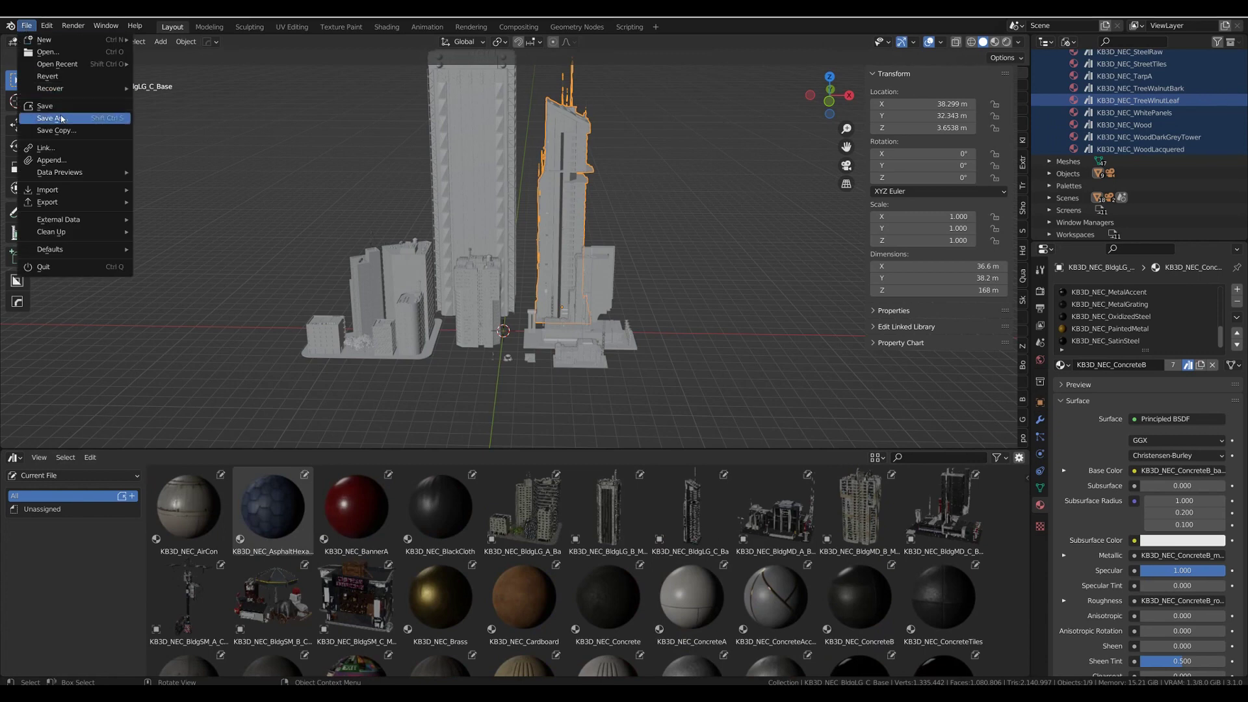
left_click(120, 118)
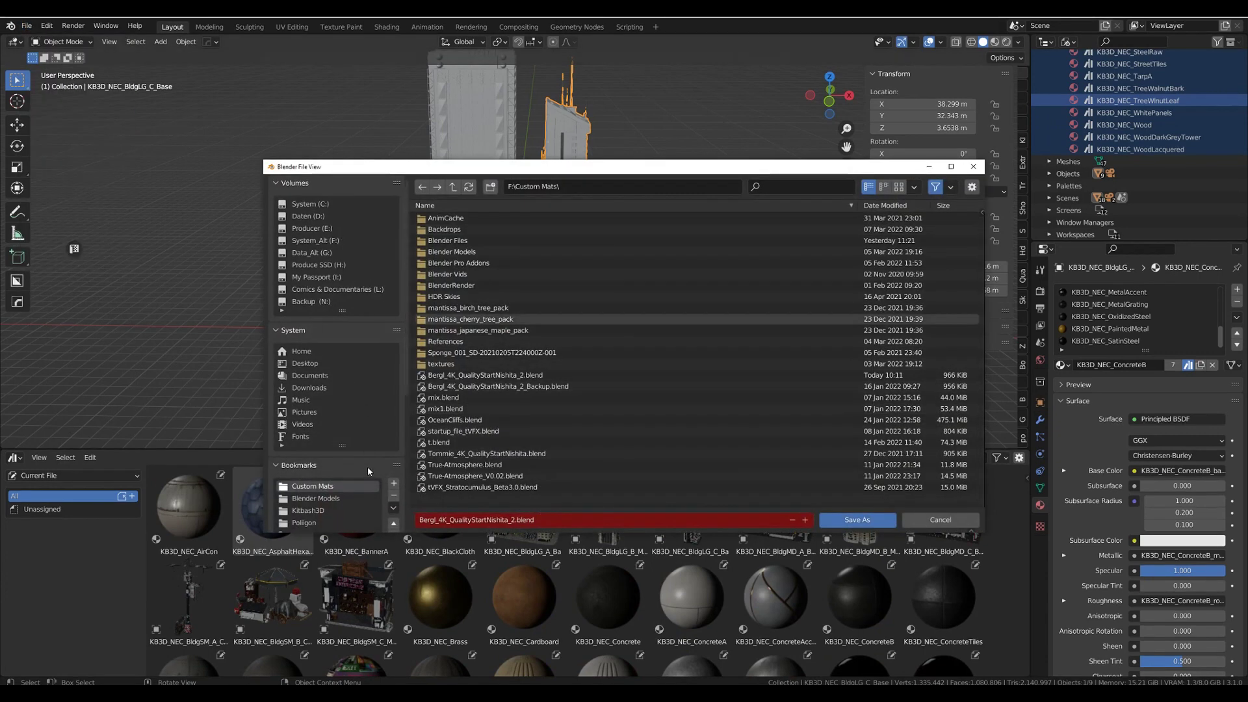
left_click(331, 289)
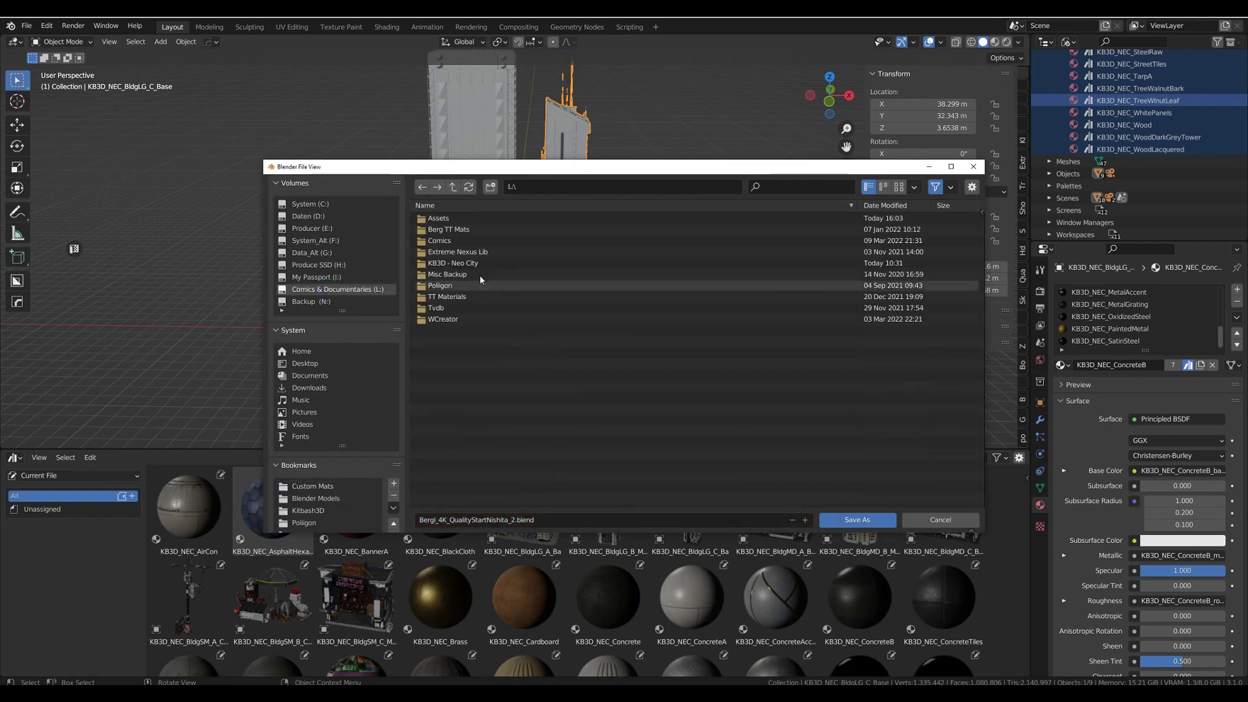
left_click(442, 219)
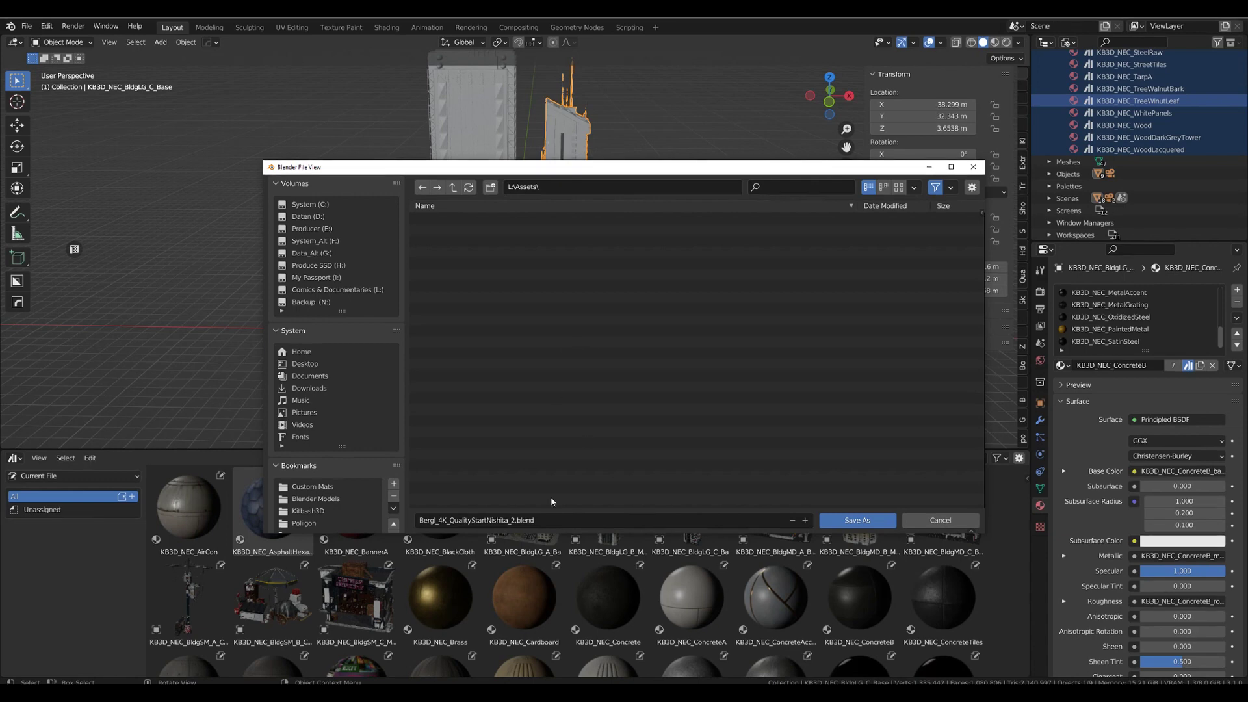
left_click(492, 189)
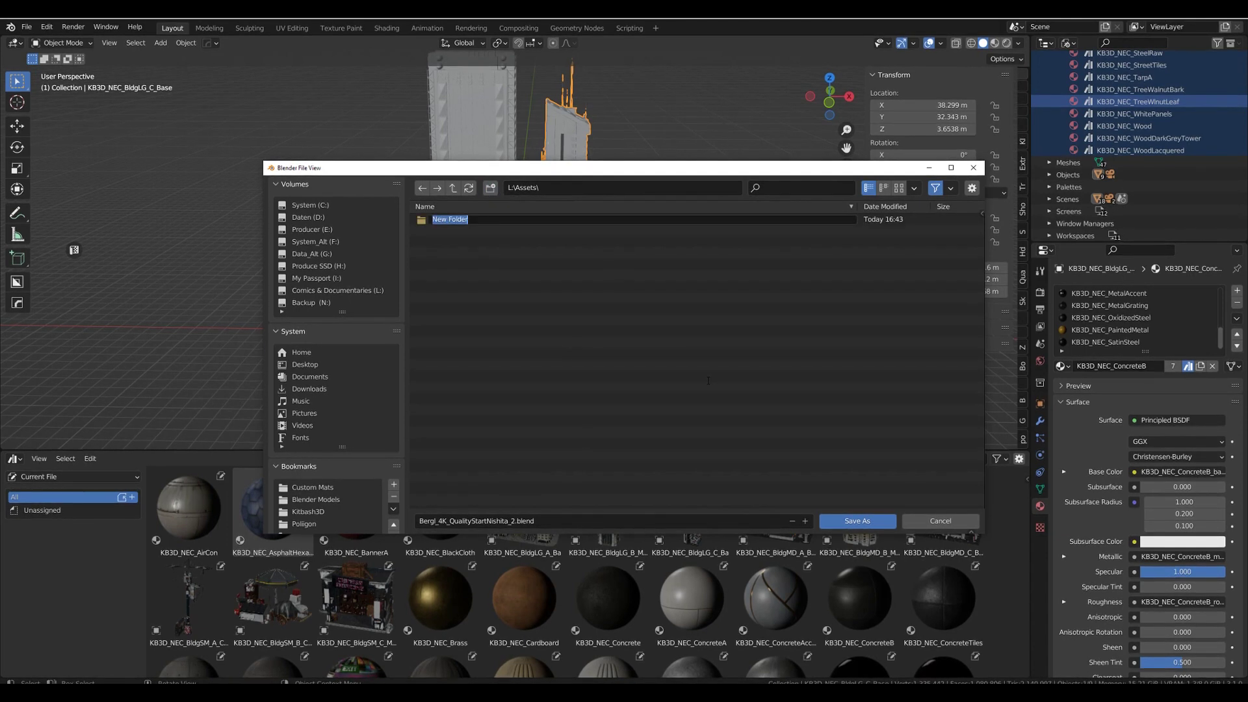
type("KB3D - Neo Cit")
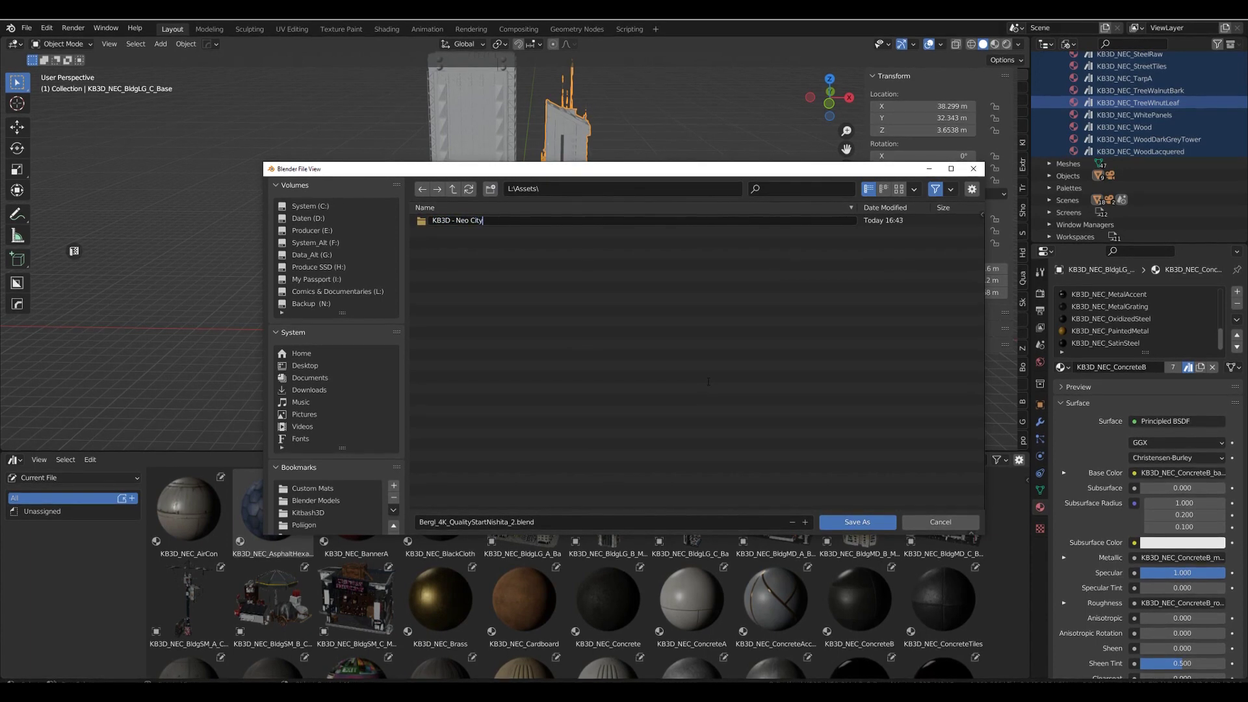
type("y")
key("Return")
left_click(468, 223)
Name the file NeoCity_AL and save it in the KB3D - Neo City folder
left_click(591, 523)
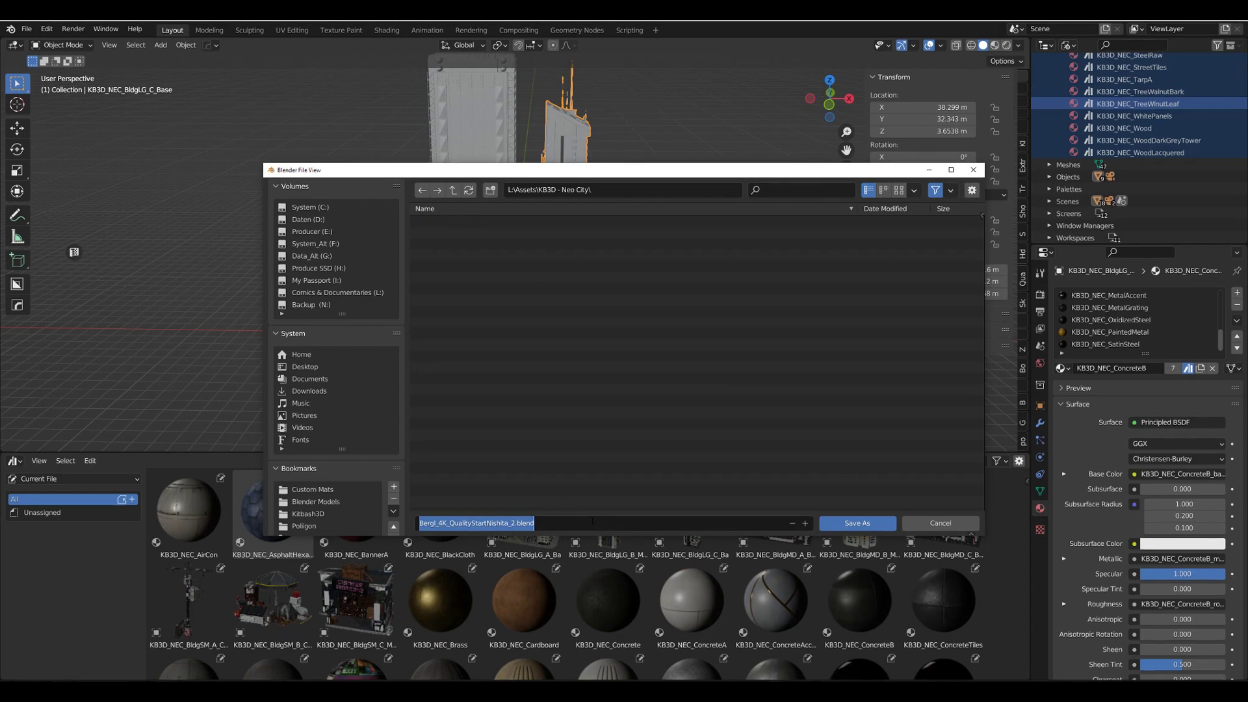
type("NeoC")
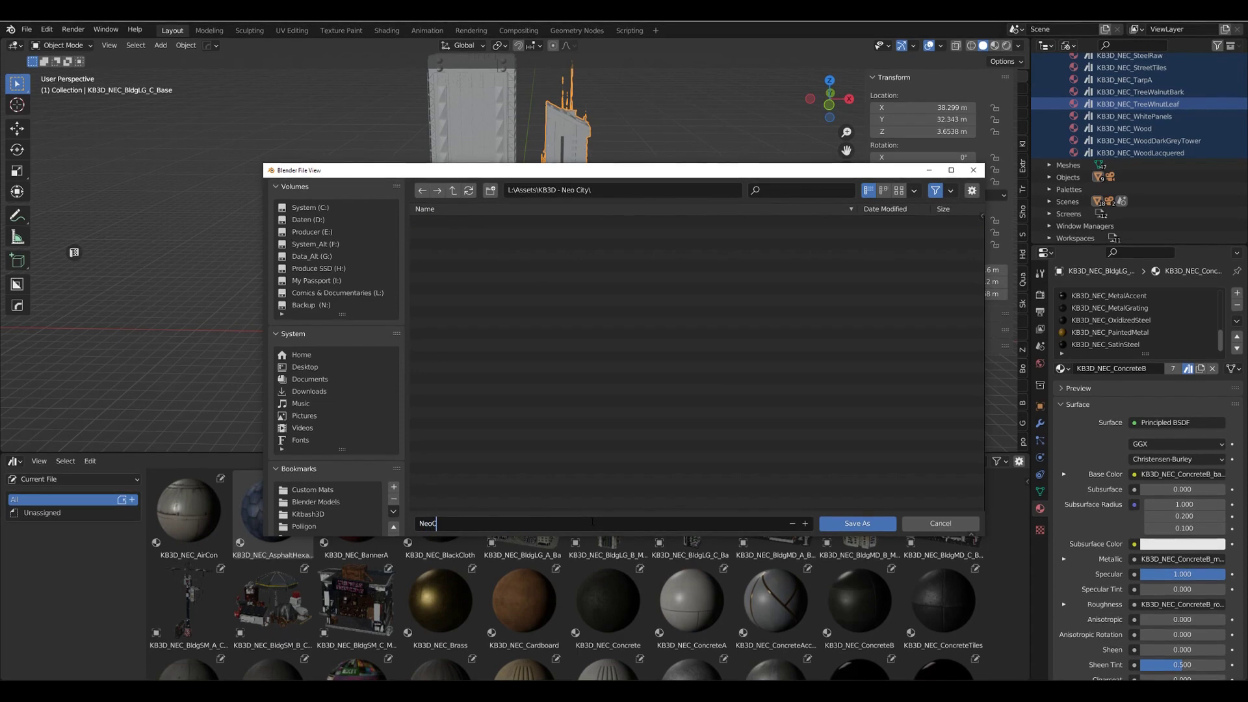
type("ity_AL")
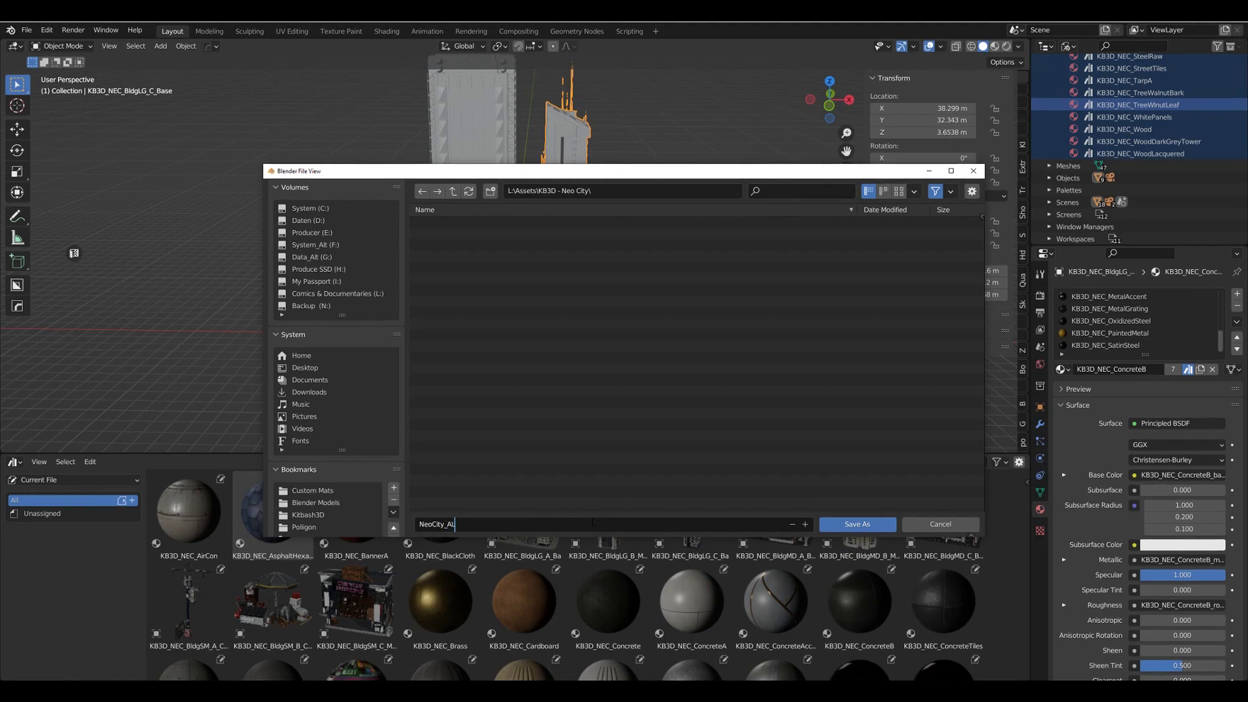
key("Return")
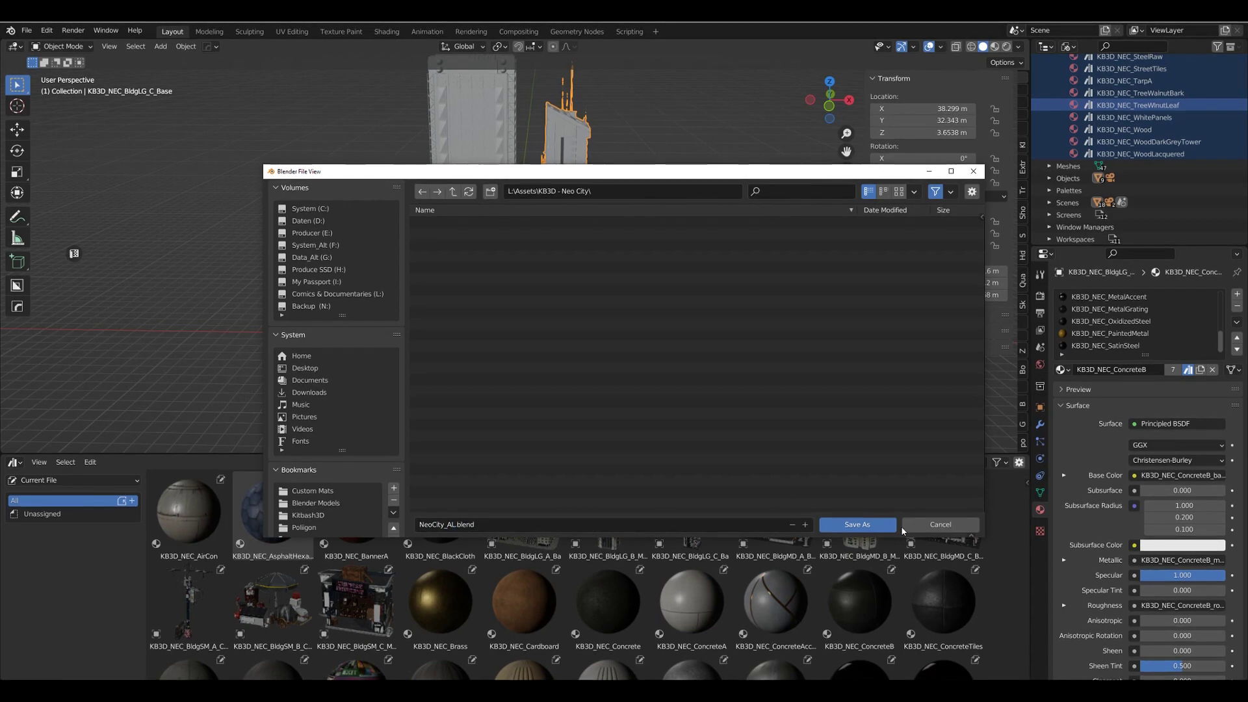
left_click(858, 523)
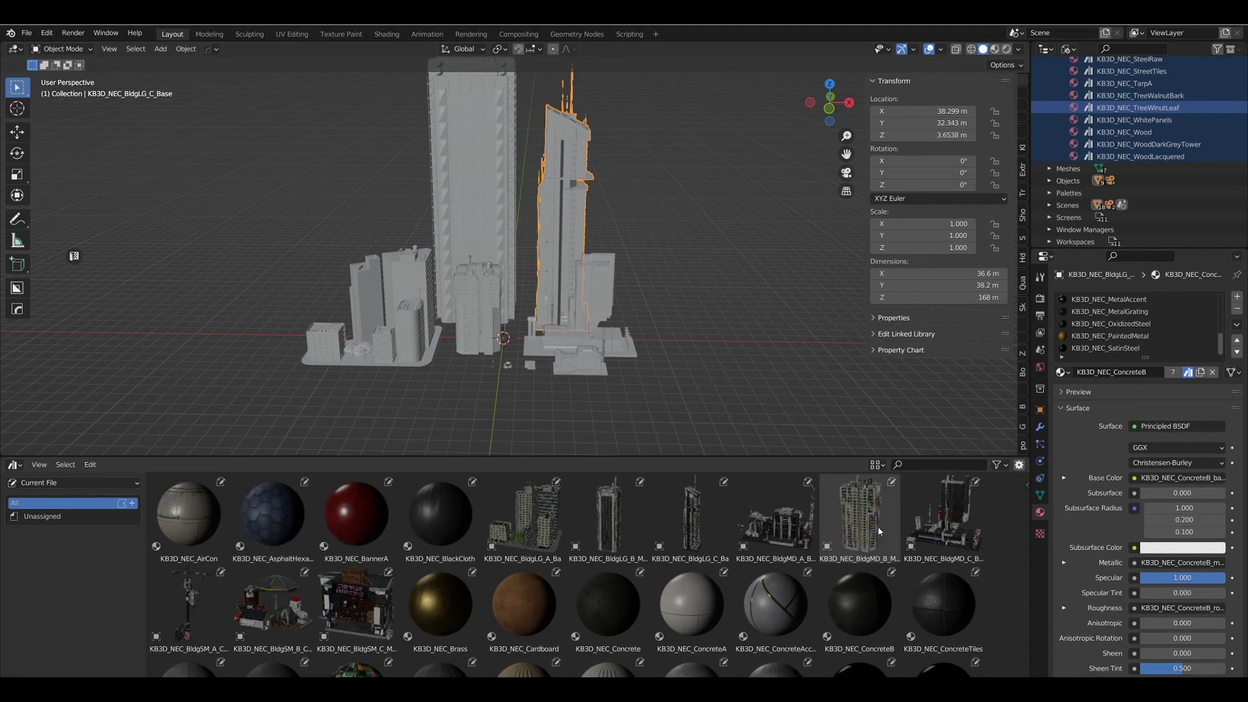
Add two new asset catalogs to the current file
left_click(693, 513)
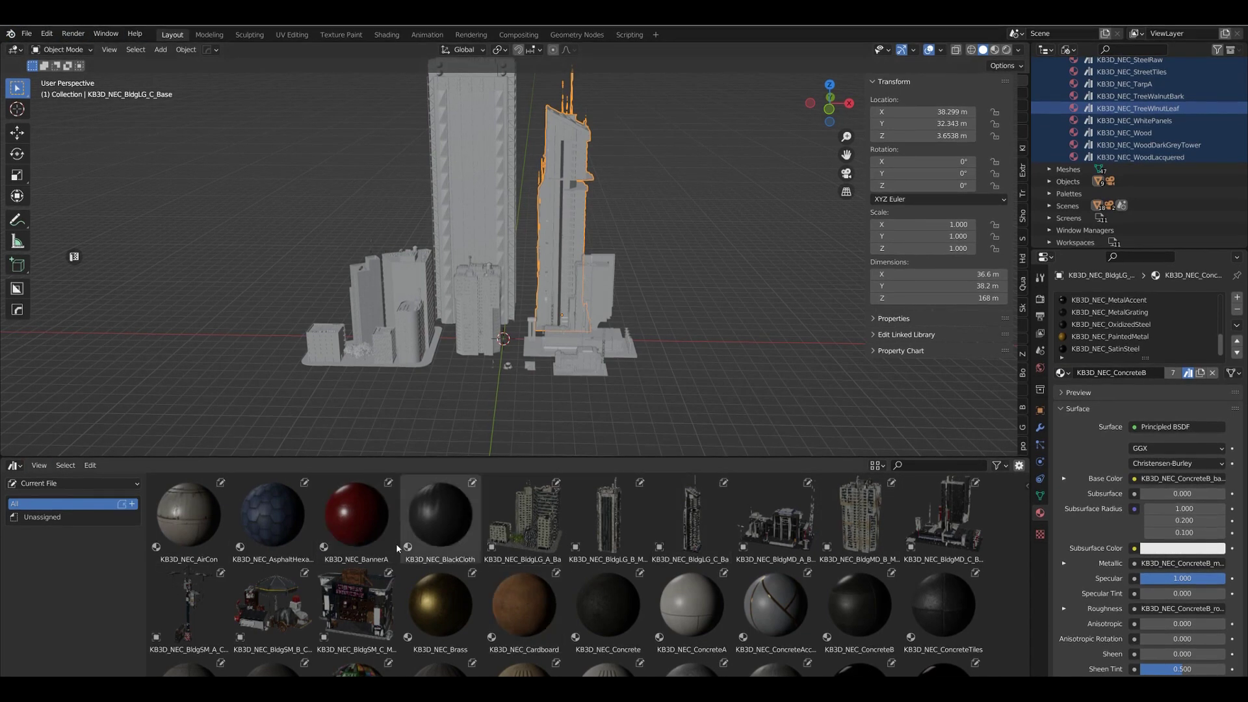
left_click(182, 601)
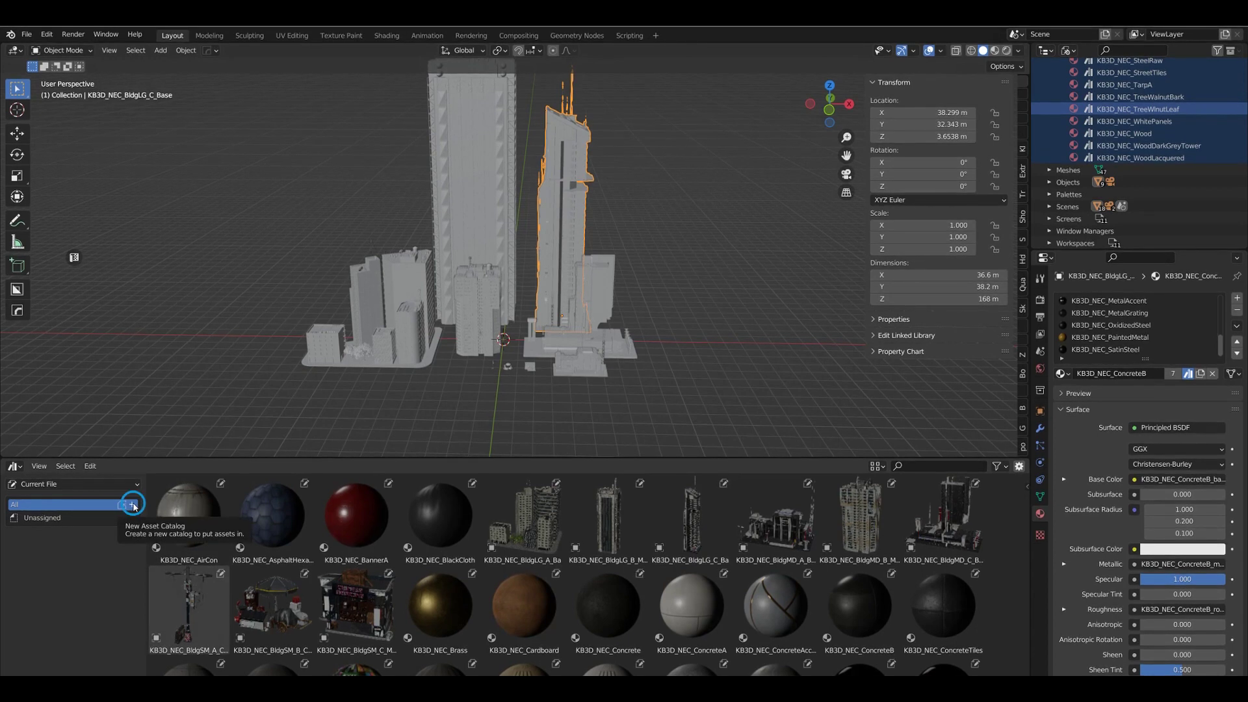
left_click(133, 506)
left_click(133, 506)
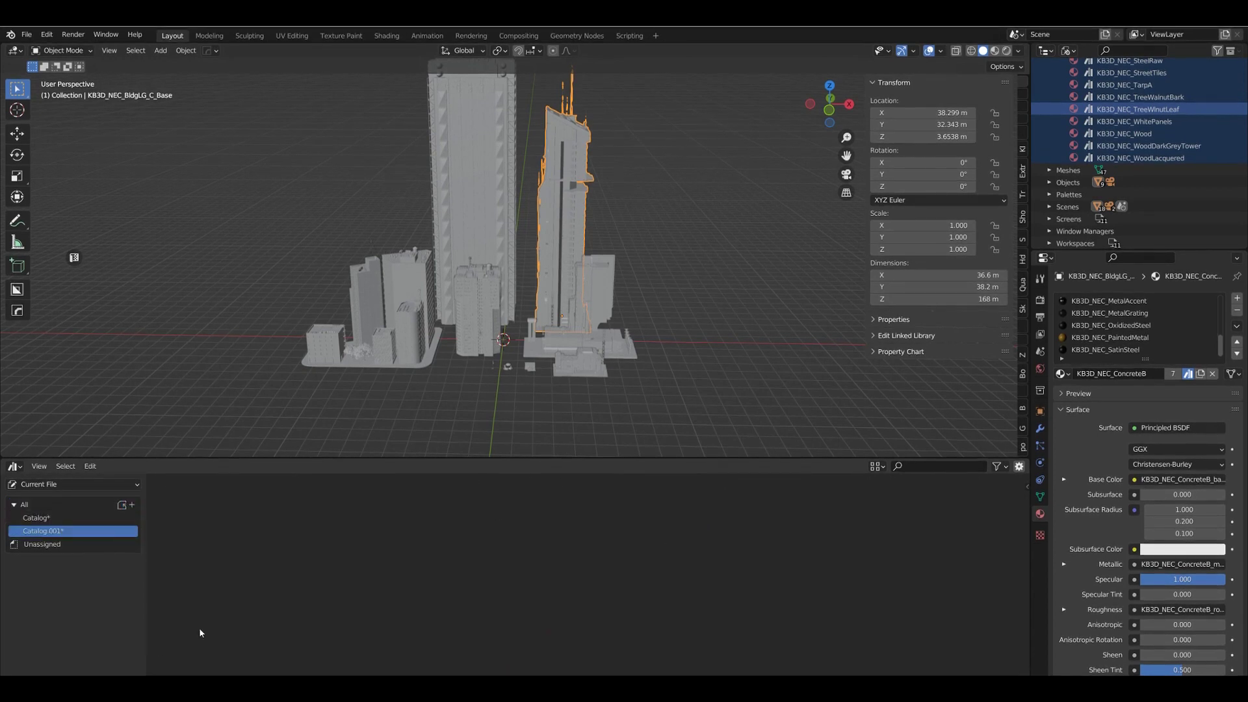
Rename the two new asset catalogs as Buildings and Mats
left_click(36, 518)
double_click(36, 518)
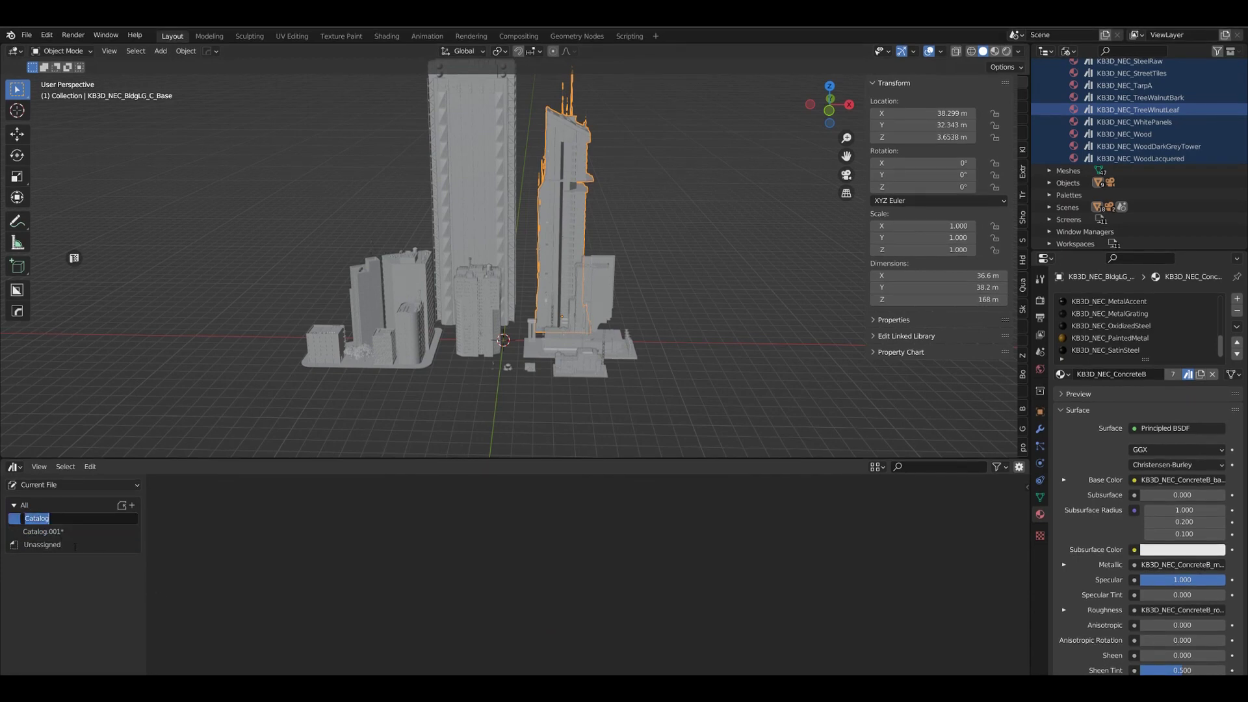
type("Buildings")
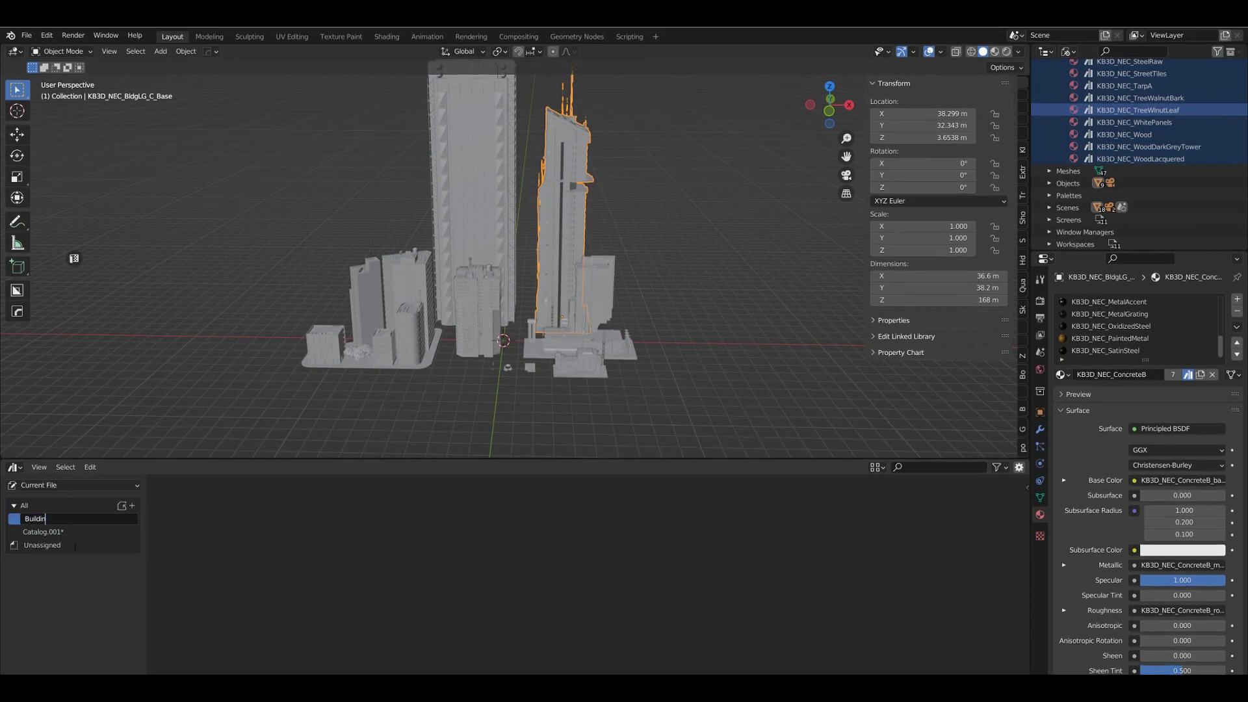
left_click(75, 548)
left_click(32, 532)
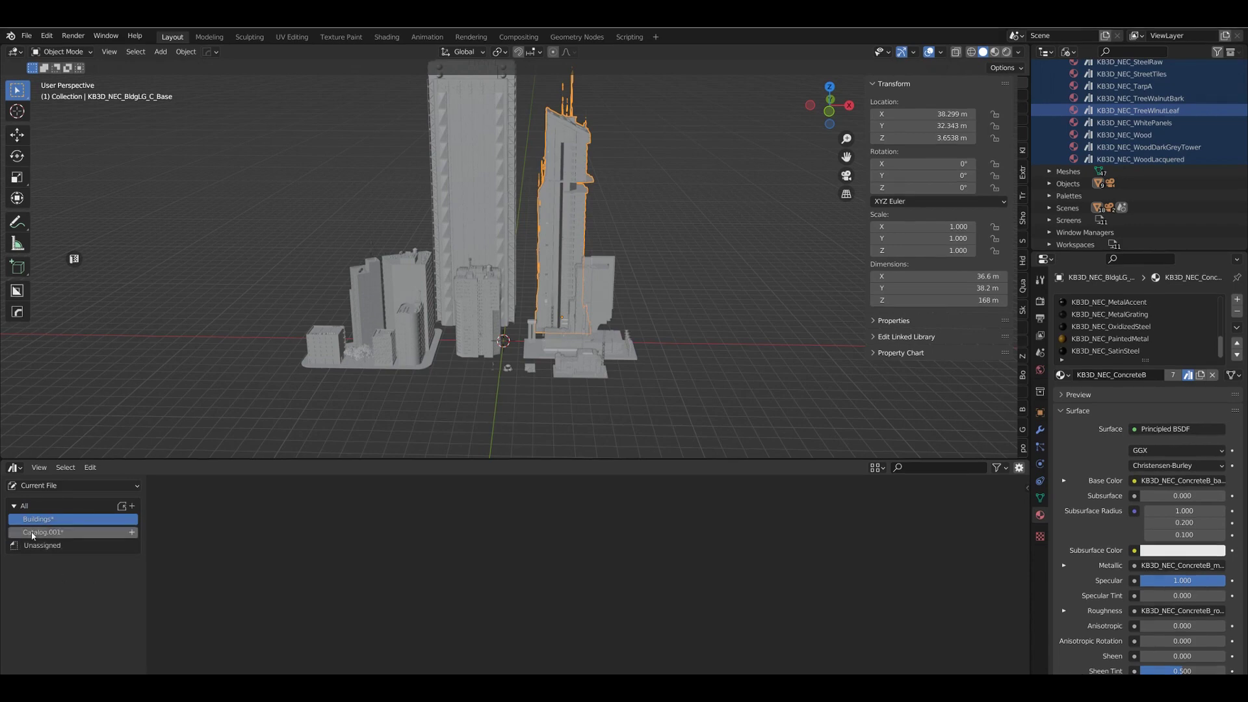
double_click(30, 533)
type("Mats")
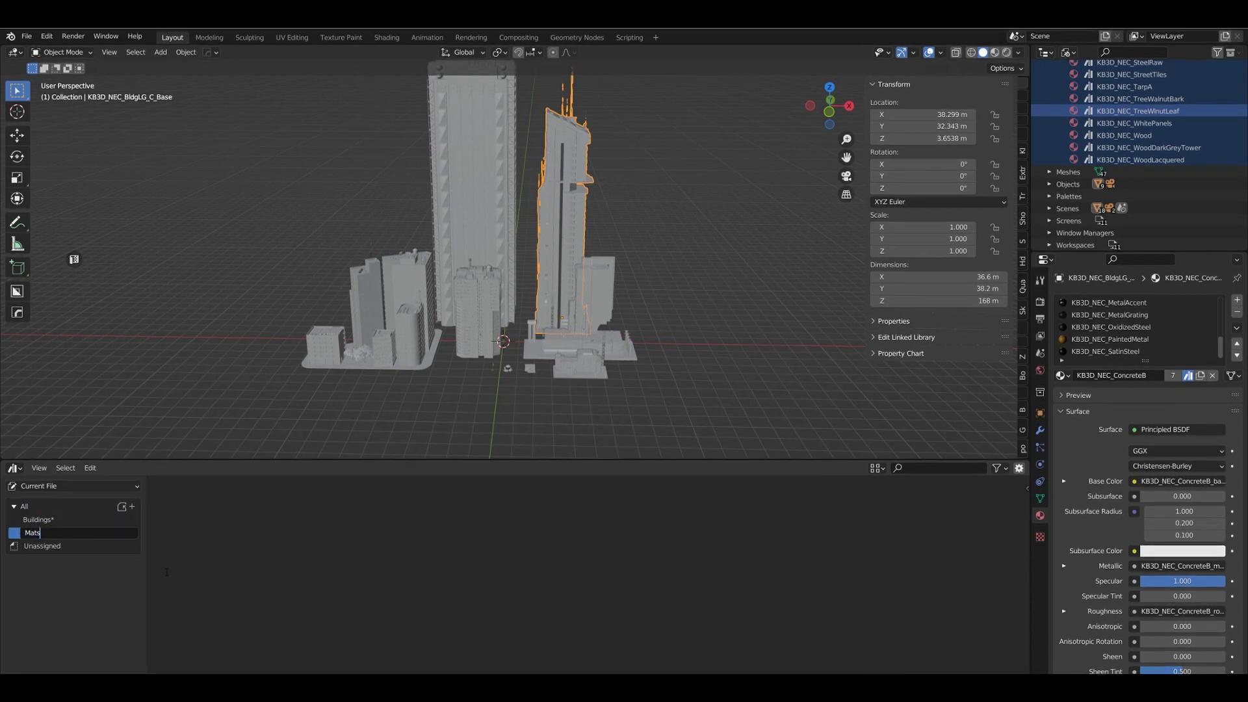
key("Return")
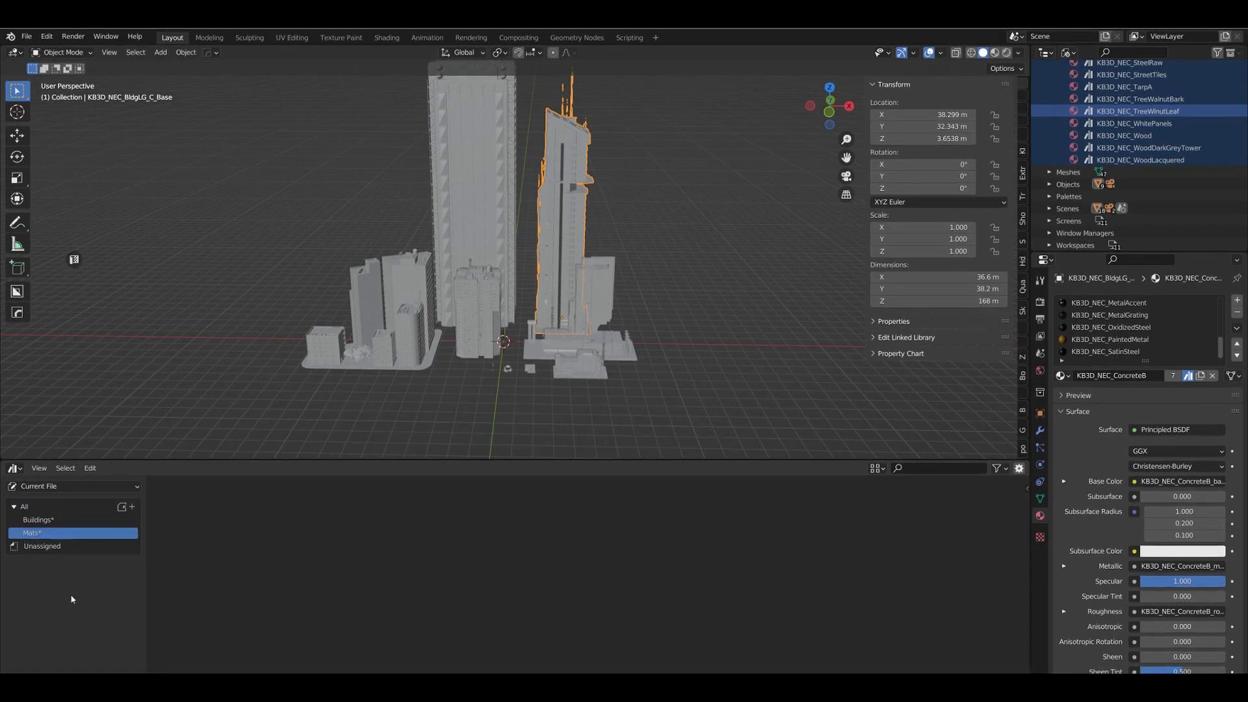
Assign all unassigned building assets, from KB3D_NEC_BldgLG_A to KB3D_NEC_BldgSM_C, to the Buildings catalog
left_click(39, 546)
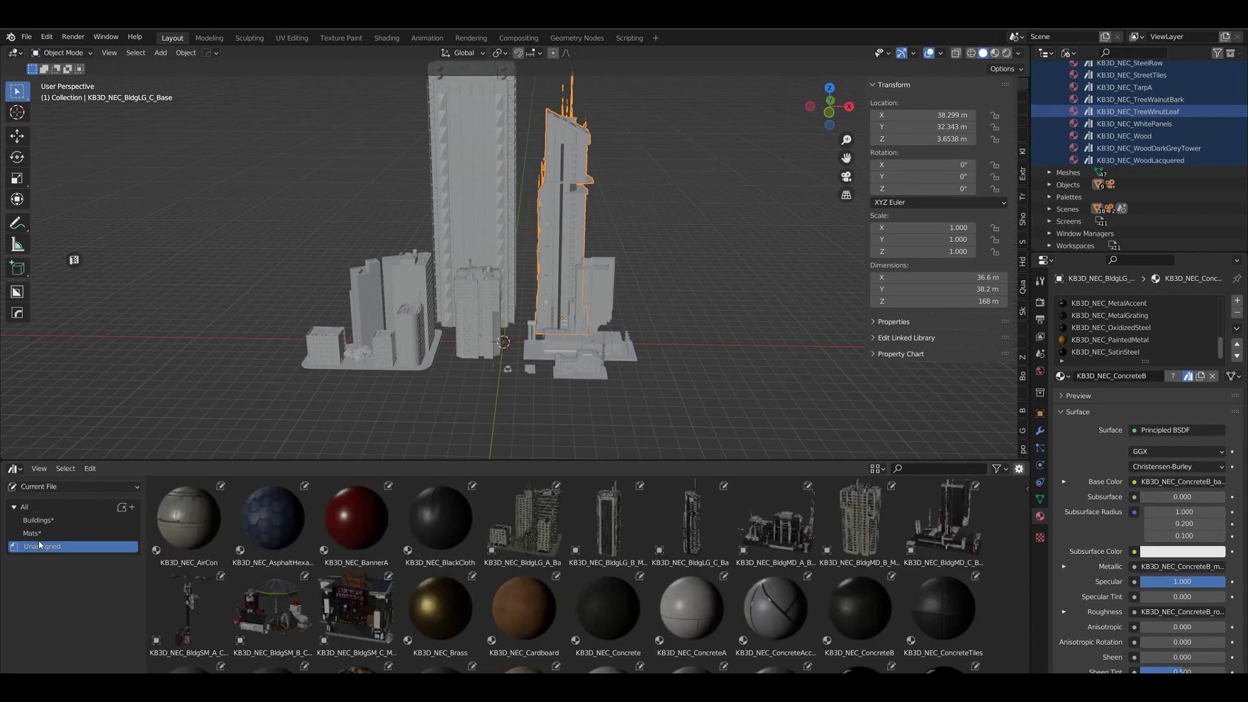
left_click(524, 520)
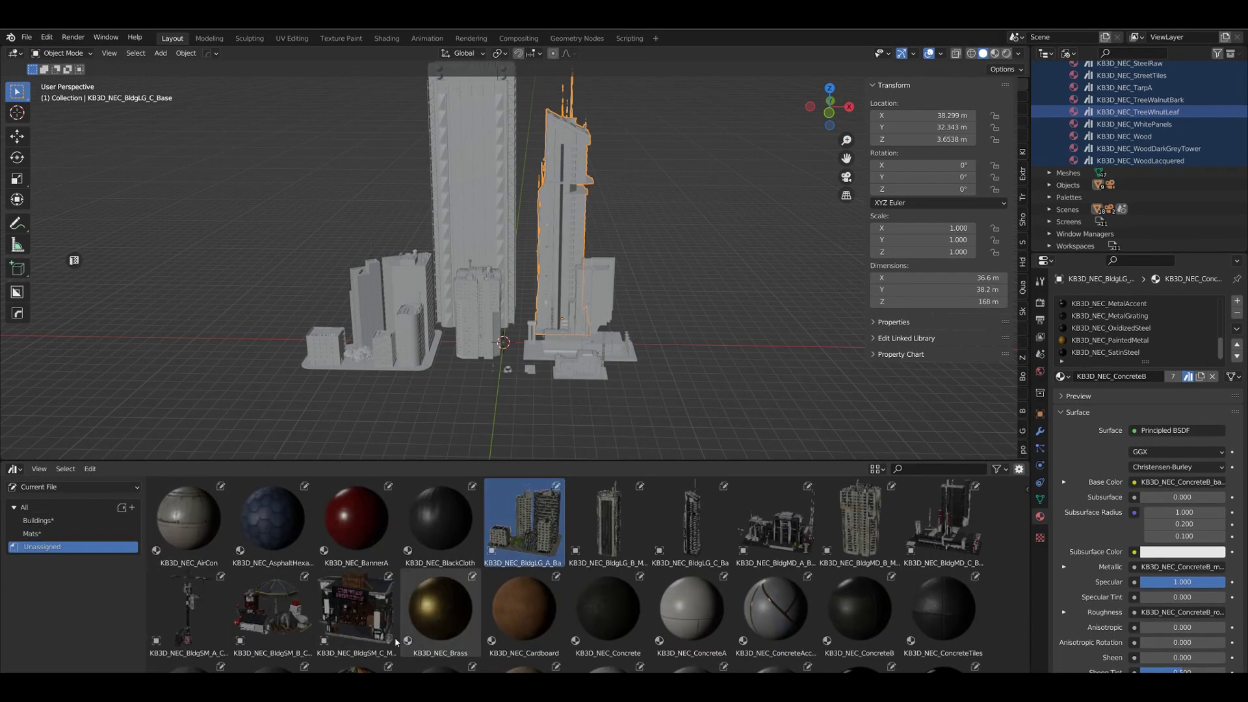
left_click(188, 611, "shift")
left_click(392, 602, "shift")
left_click_drag(392, 602, 52, 520)
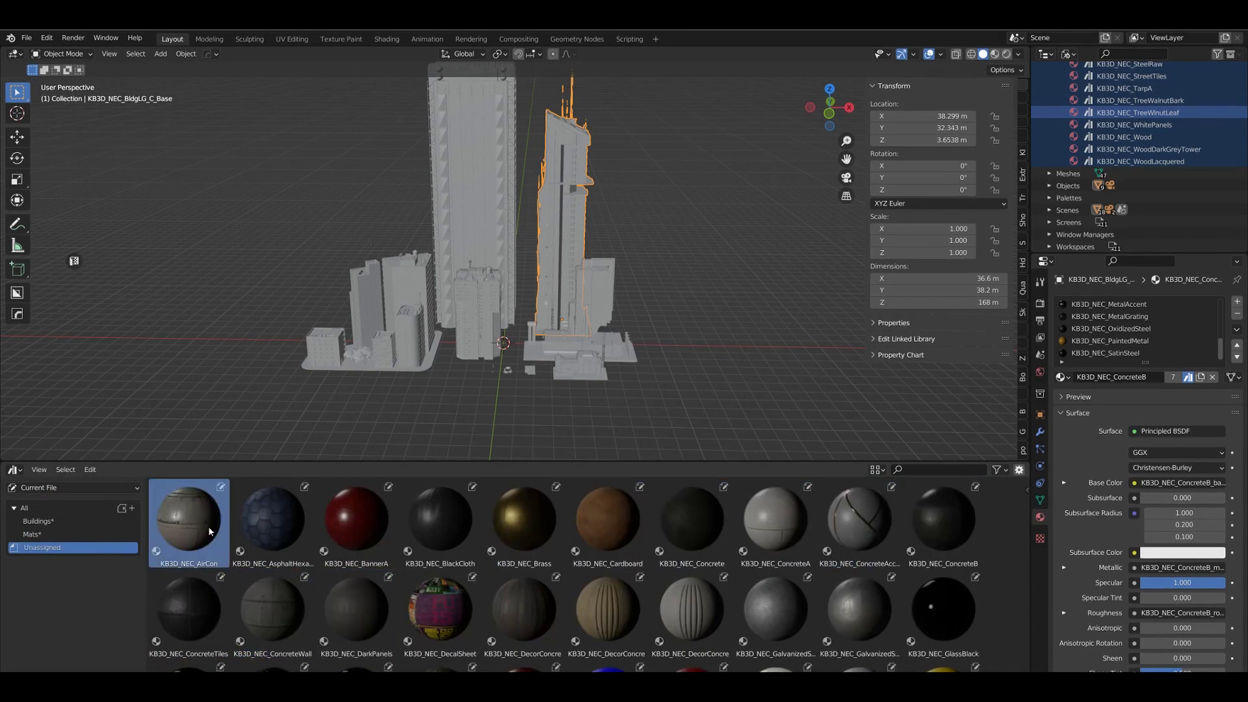
Assign all remaining unassigned material assets to the Mats catalog
scroll(547, 600, "down", 5)
scroll(550, 604, "up", 5)
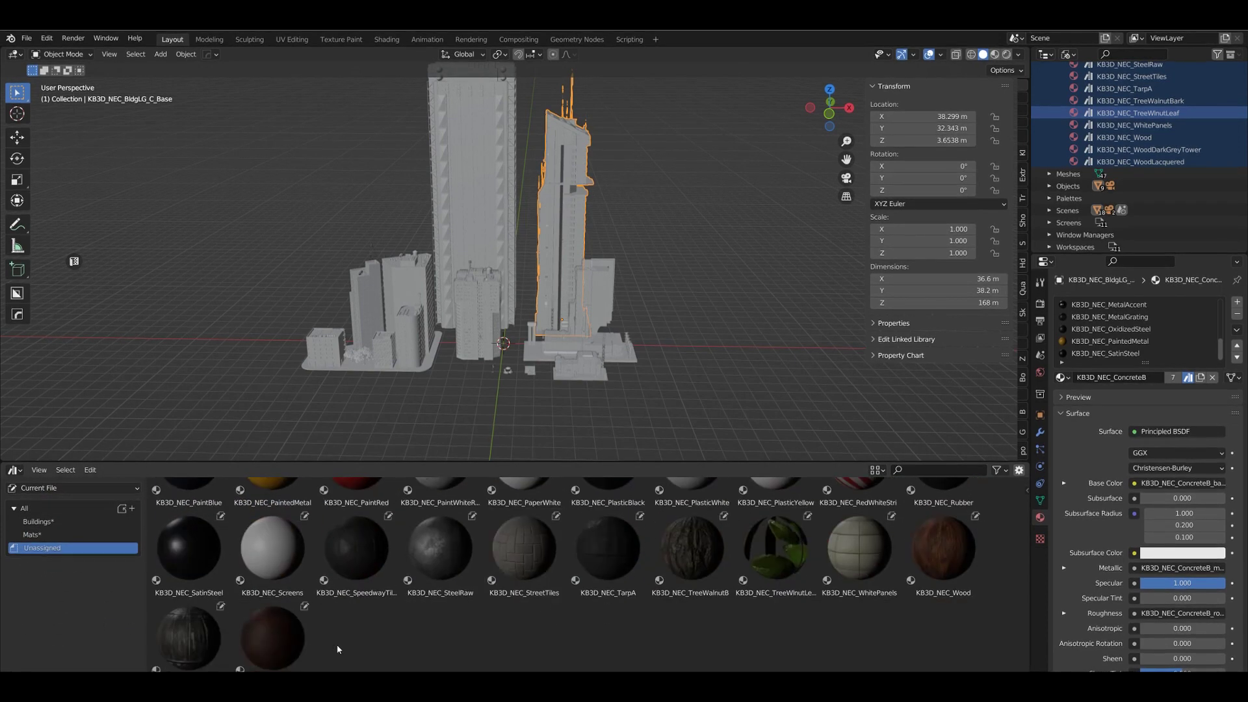
key("a")
left_click_drag(278, 624, 65, 535)
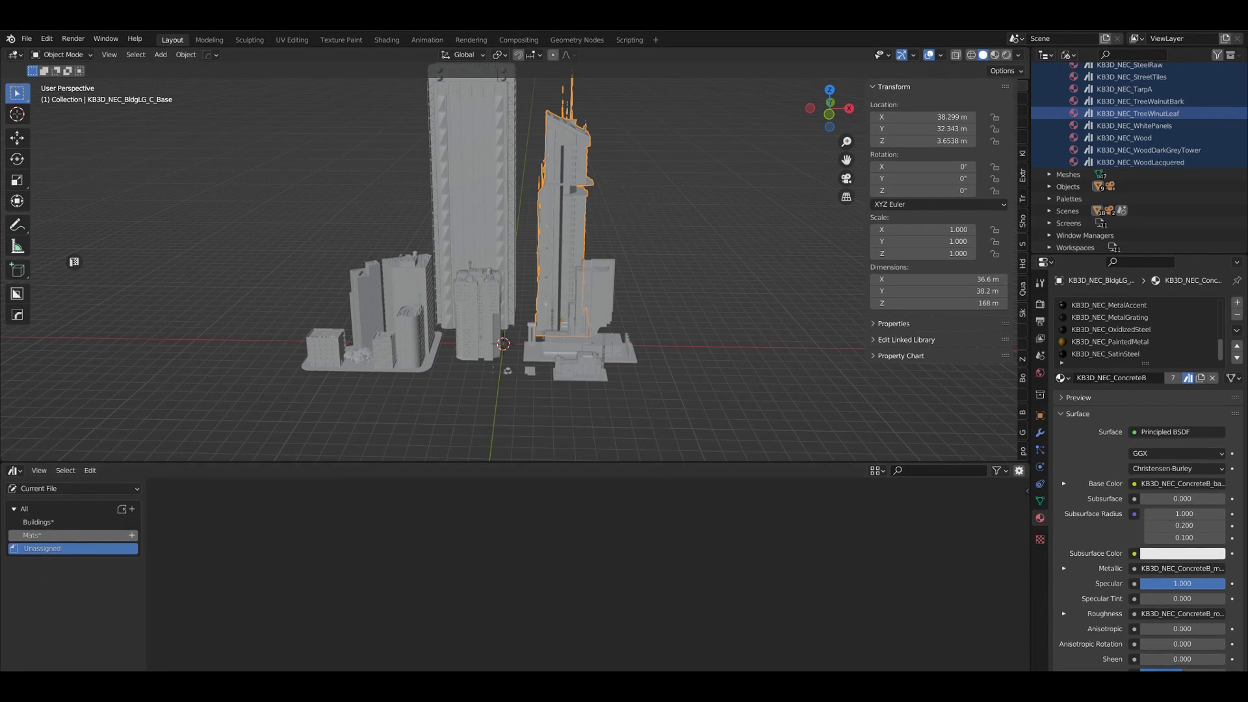
Save the asset catalog changes and the current file
left_click(122, 511)
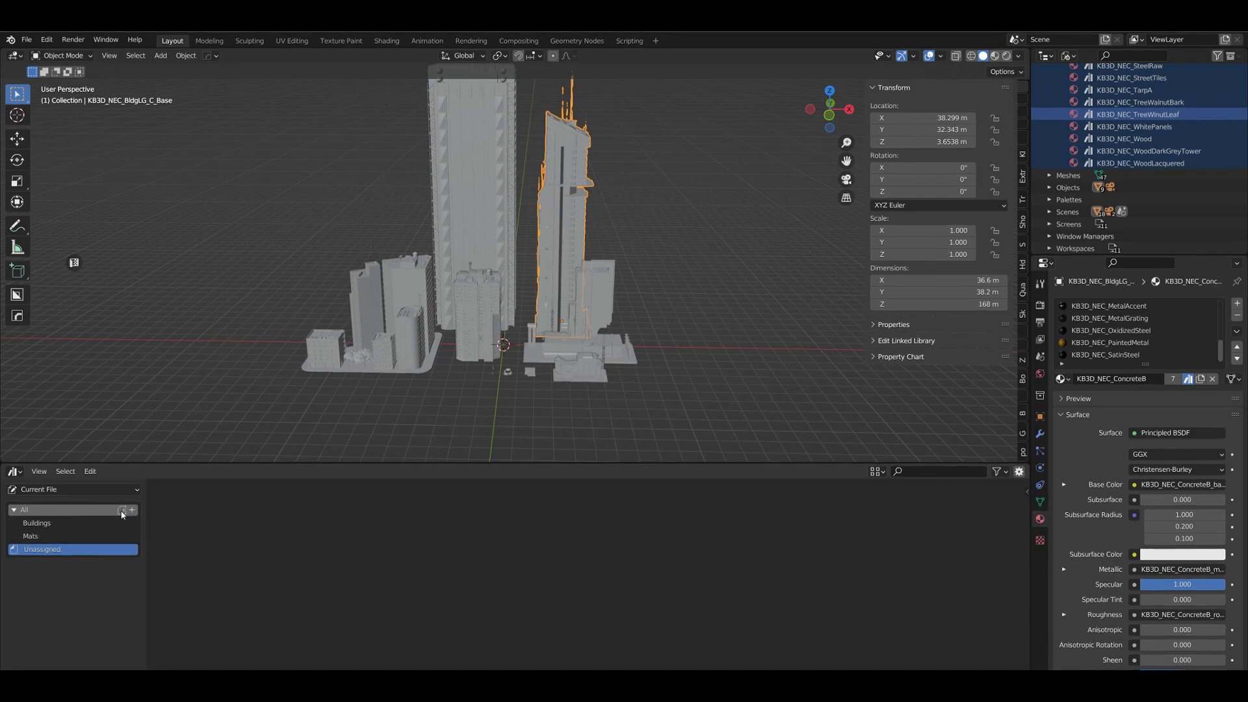
left_click(27, 41)
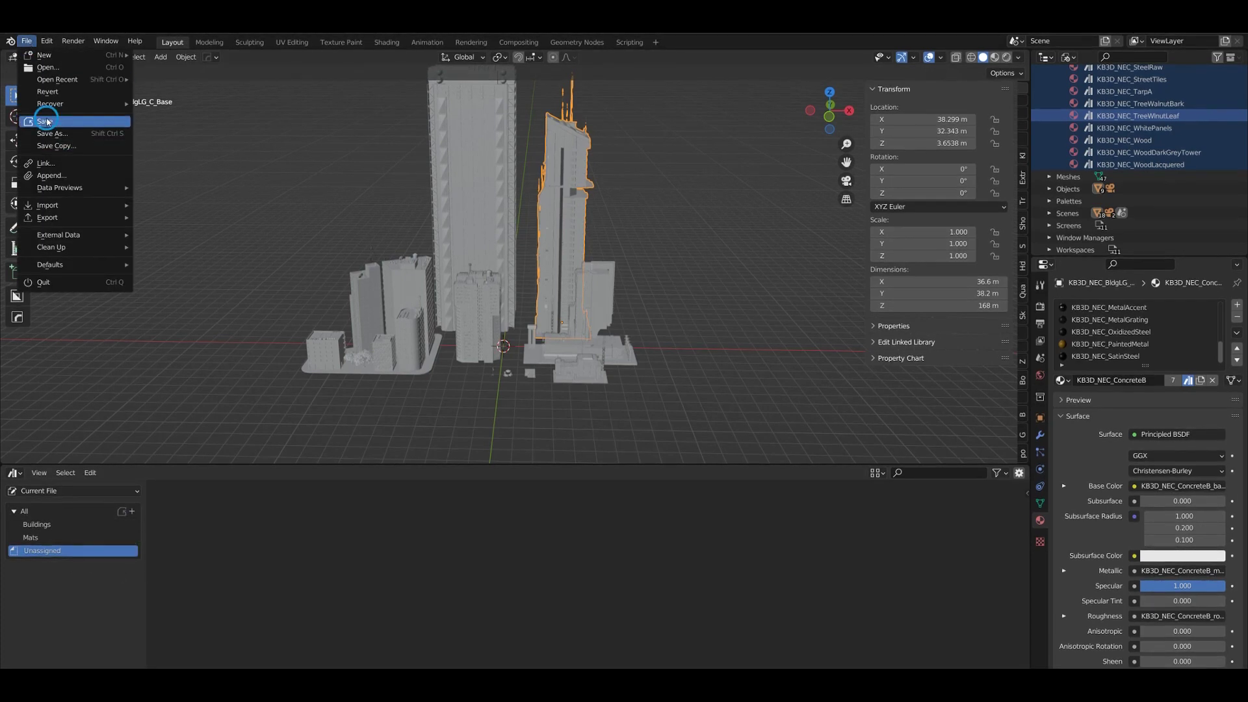
left_click(47, 121)
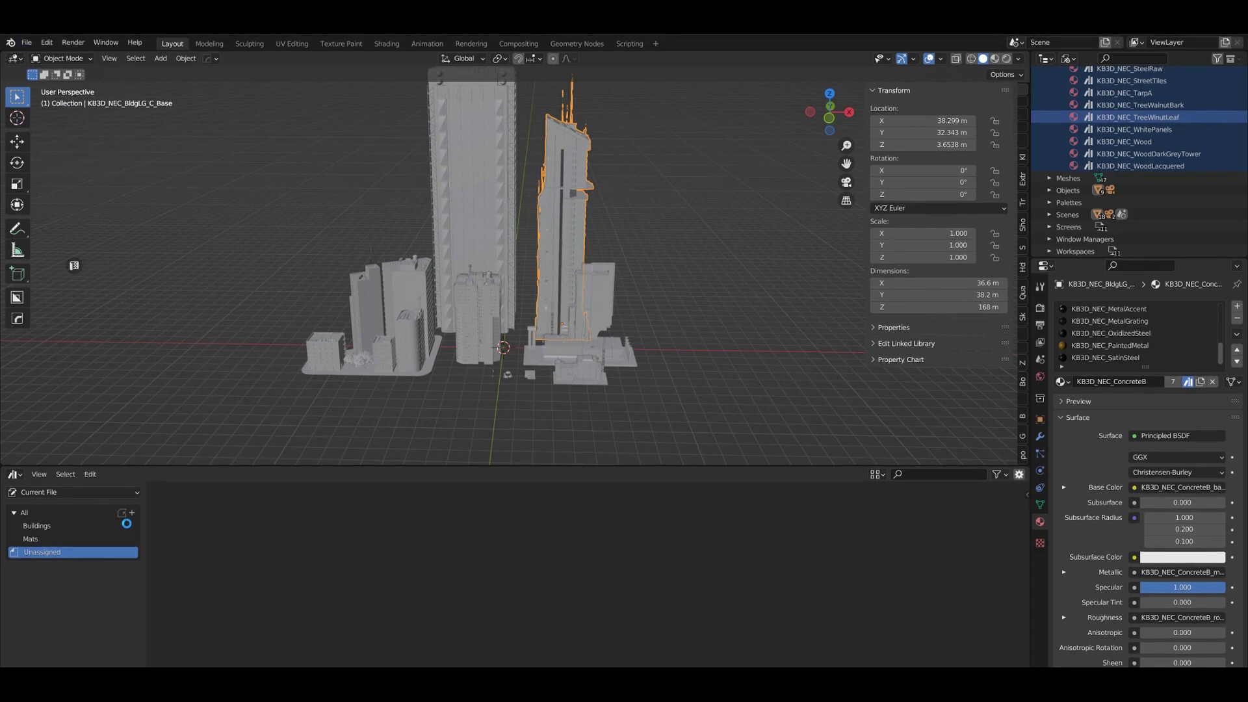
Open the recently used scene file that contains only a camera
left_click(24, 44)
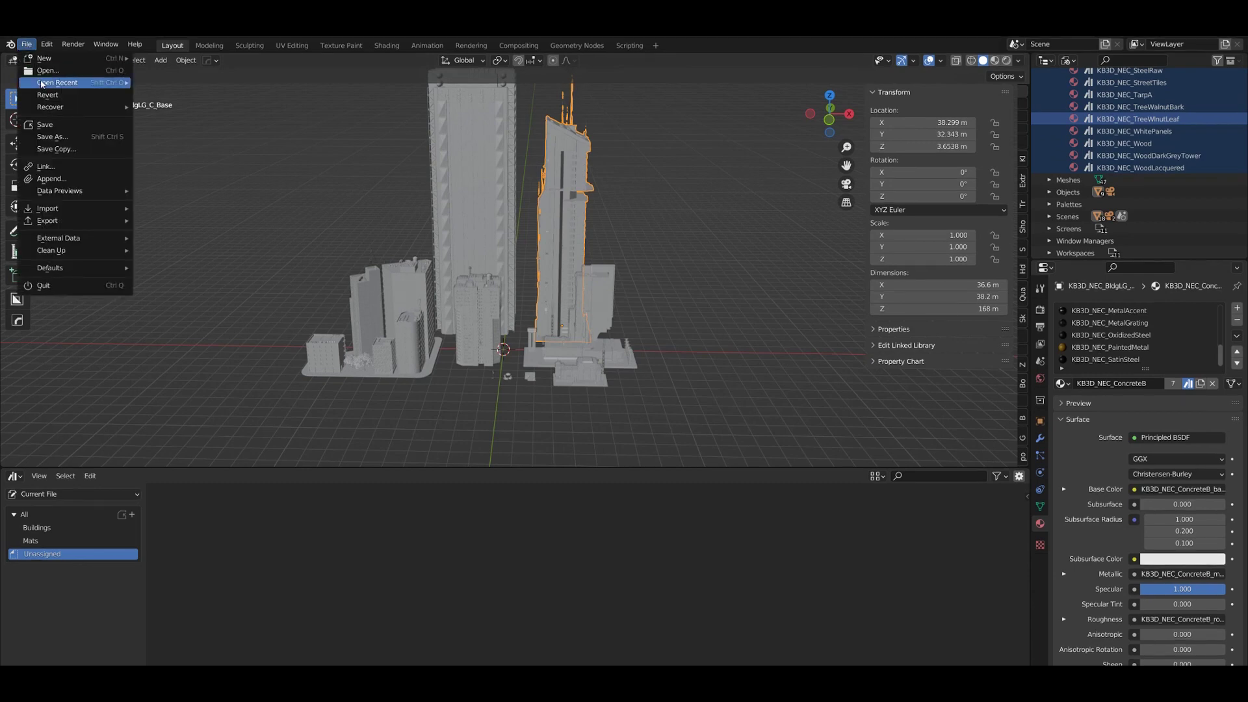
mouse_move(104, 82)
left_click(221, 96)
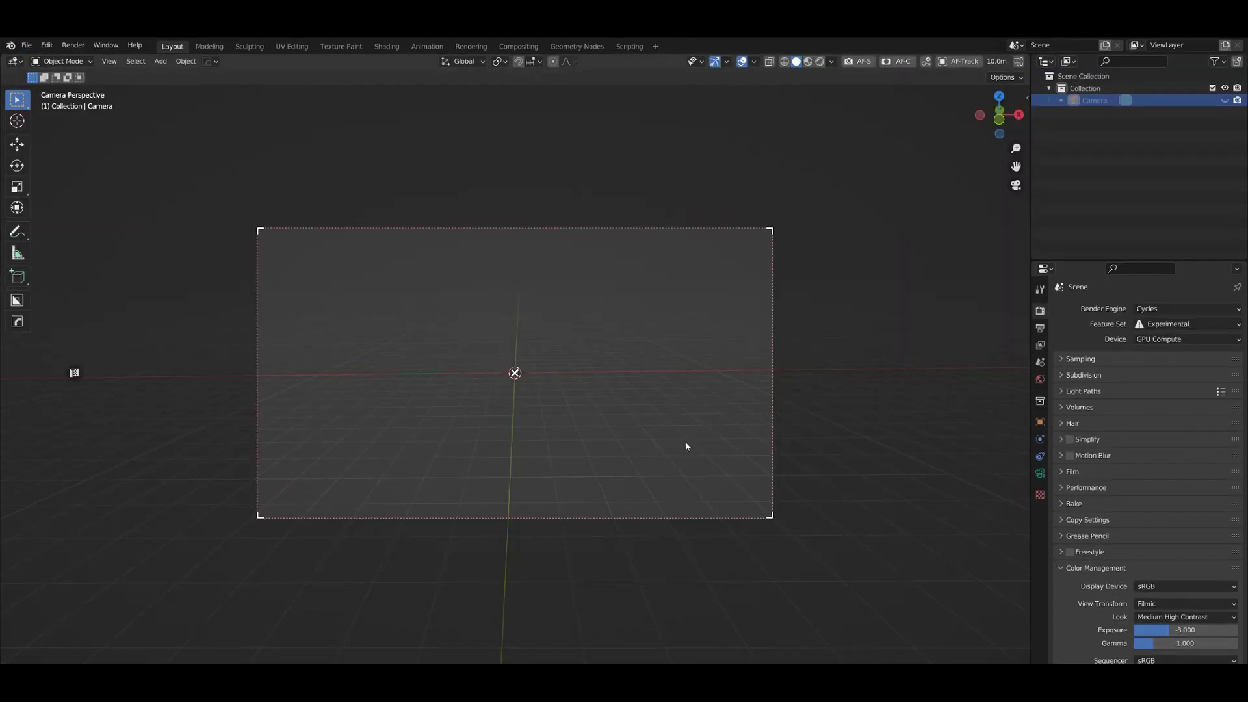
Add a plane mesh at the scene's centre and scale it by 50
key("shift+a")
key("Escape")
key("shift+a")
mouse_move(580, 386)
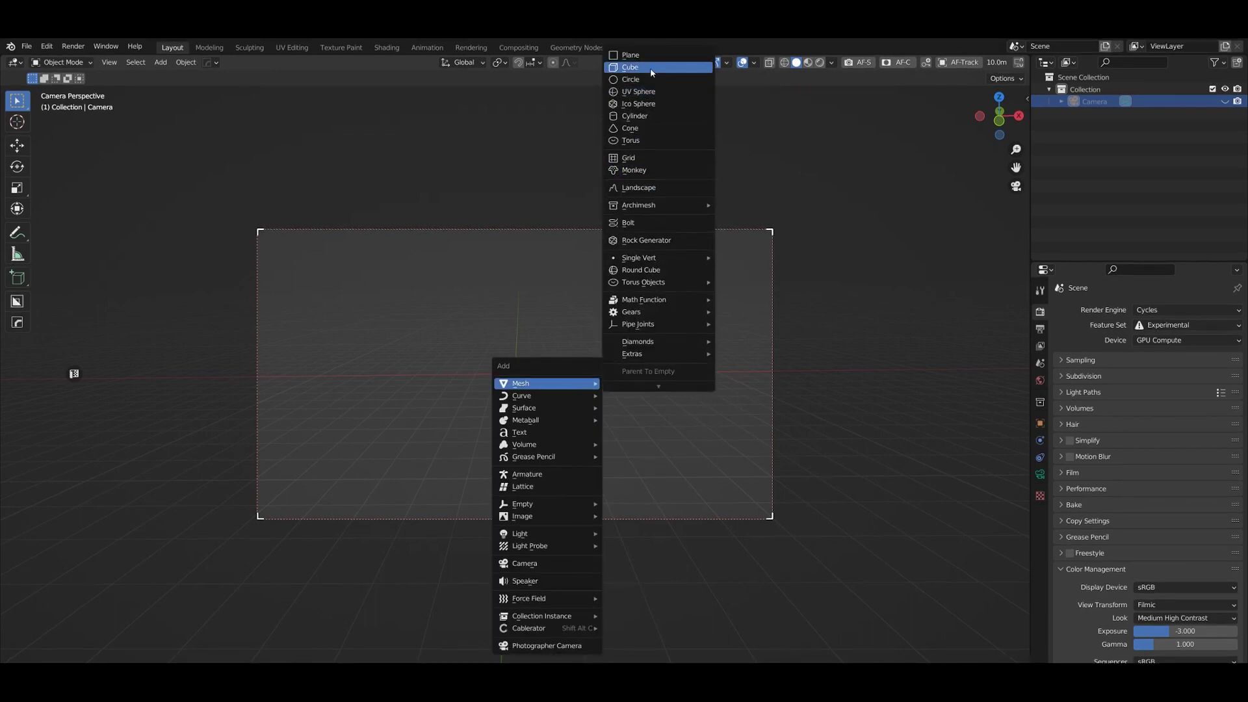
left_click(640, 51)
key("s")
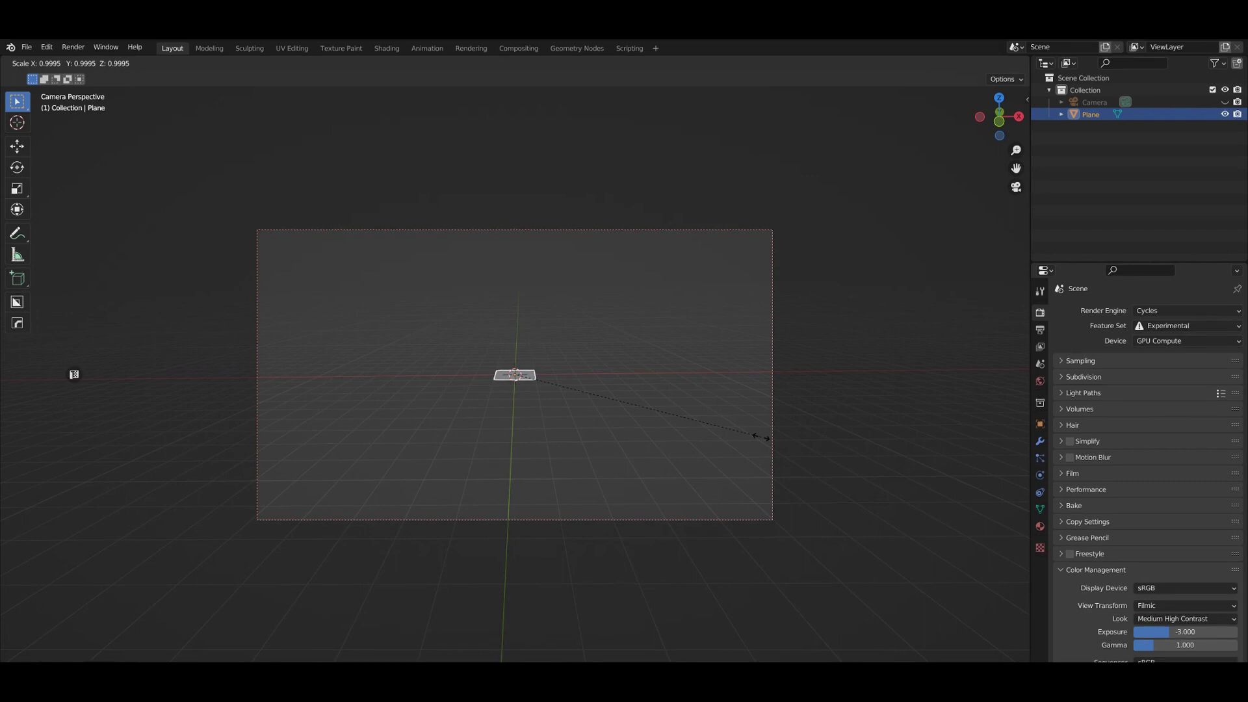
type("50")
key("Return")
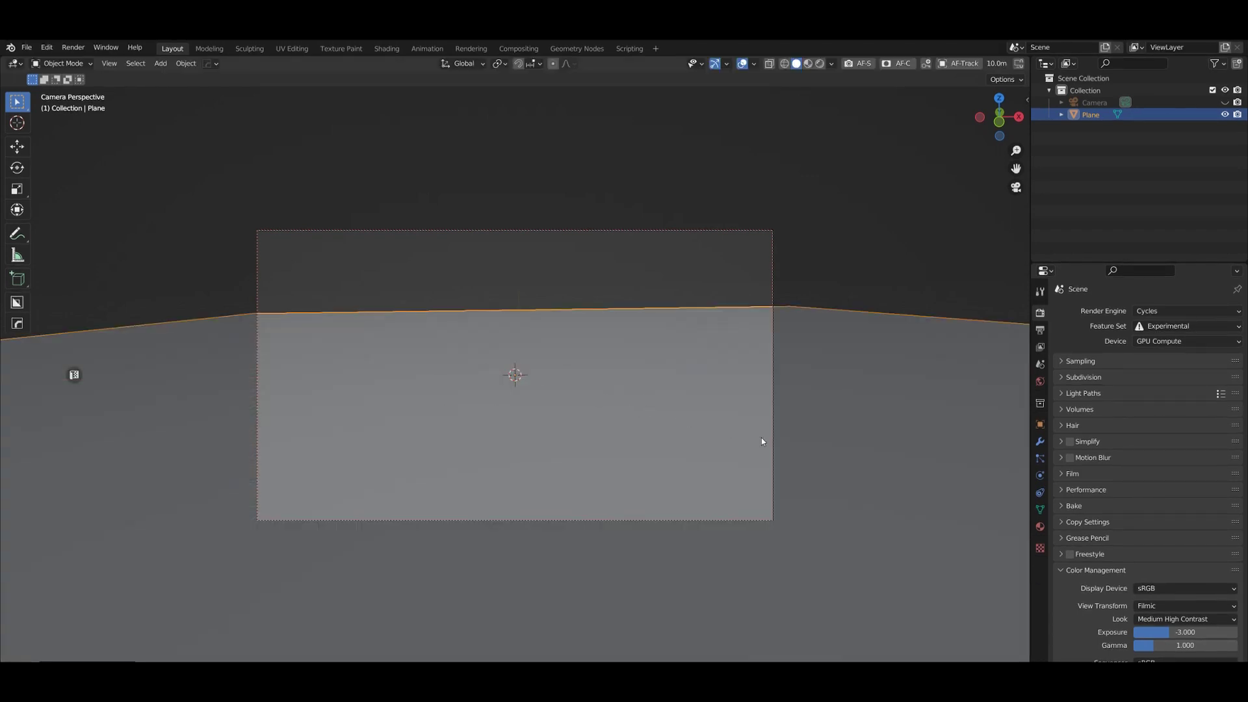
Leave the camera view and apply the plane's scale
left_click(676, 170)
middle_click_drag(733, 376, 646, 462)
scroll(646, 427, "down", 2)
left_click(645, 463)
key("ctrl+a")
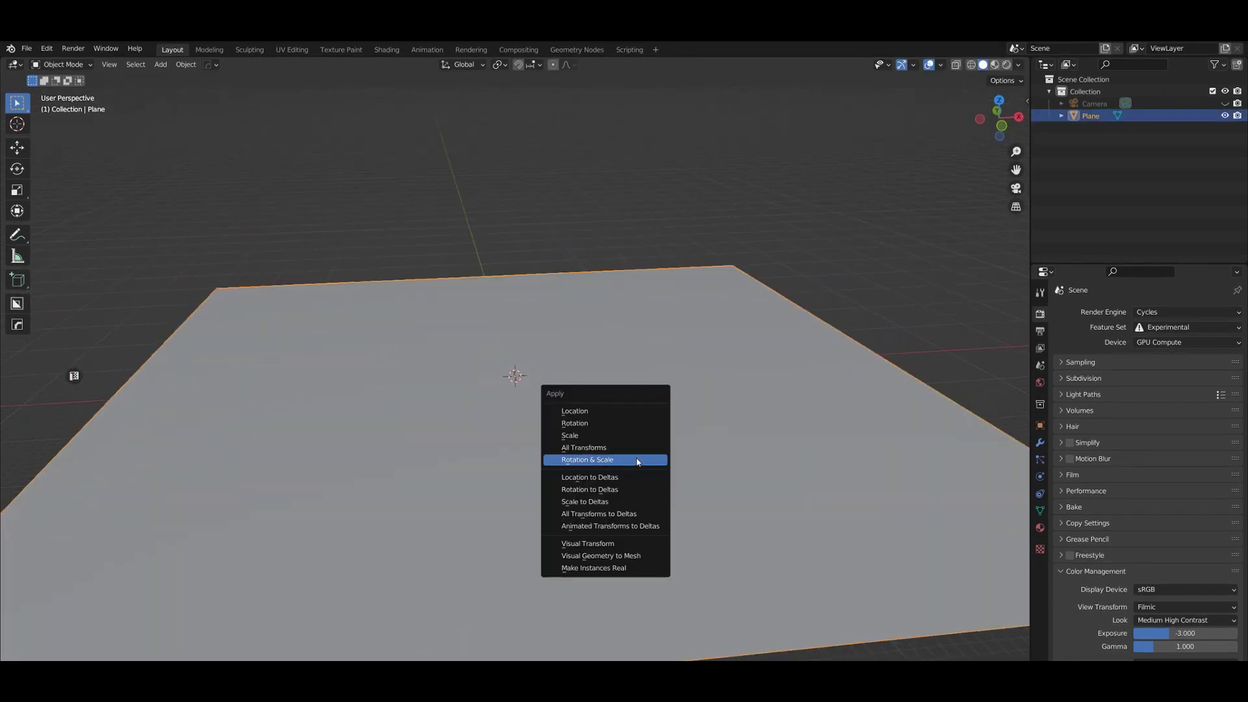
left_click(591, 435)
middle_click_drag(668, 510, 91, 645)
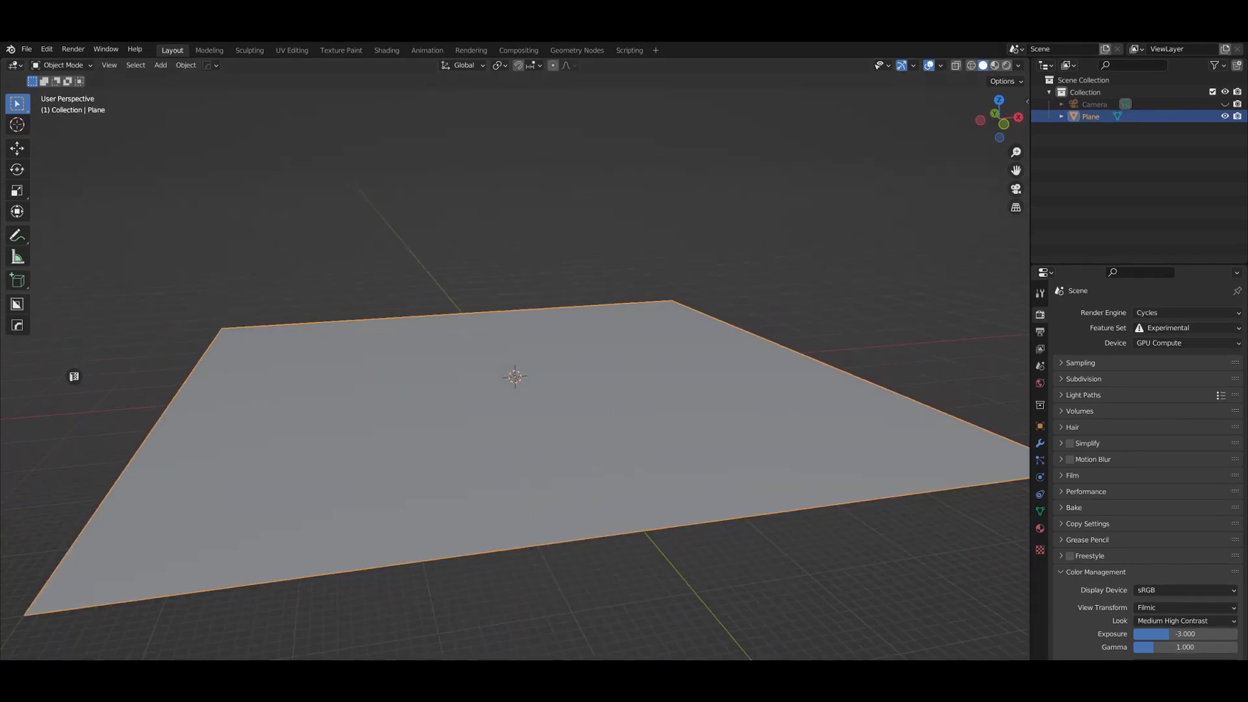
Reveal the Asset Browser below the viewport and remove the existing KB3D Neo Cities asset library from the preferences
left_click_drag(178, 661, 178, 432)
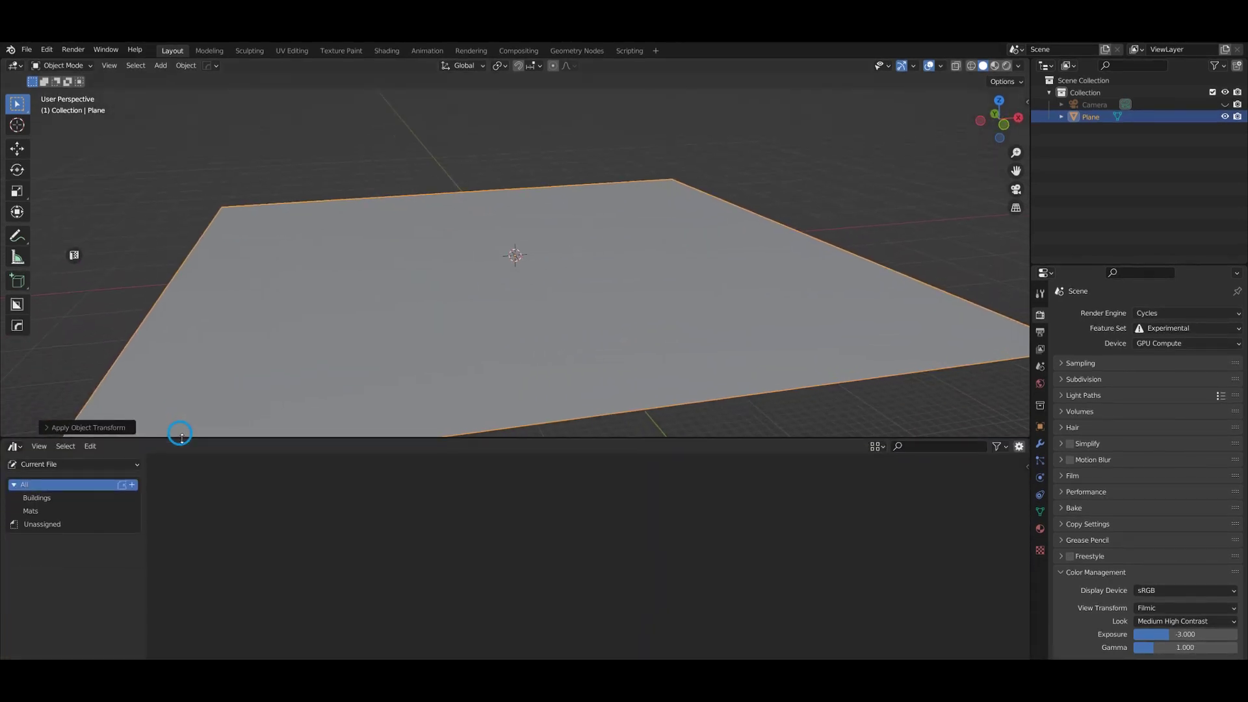
left_click(51, 464)
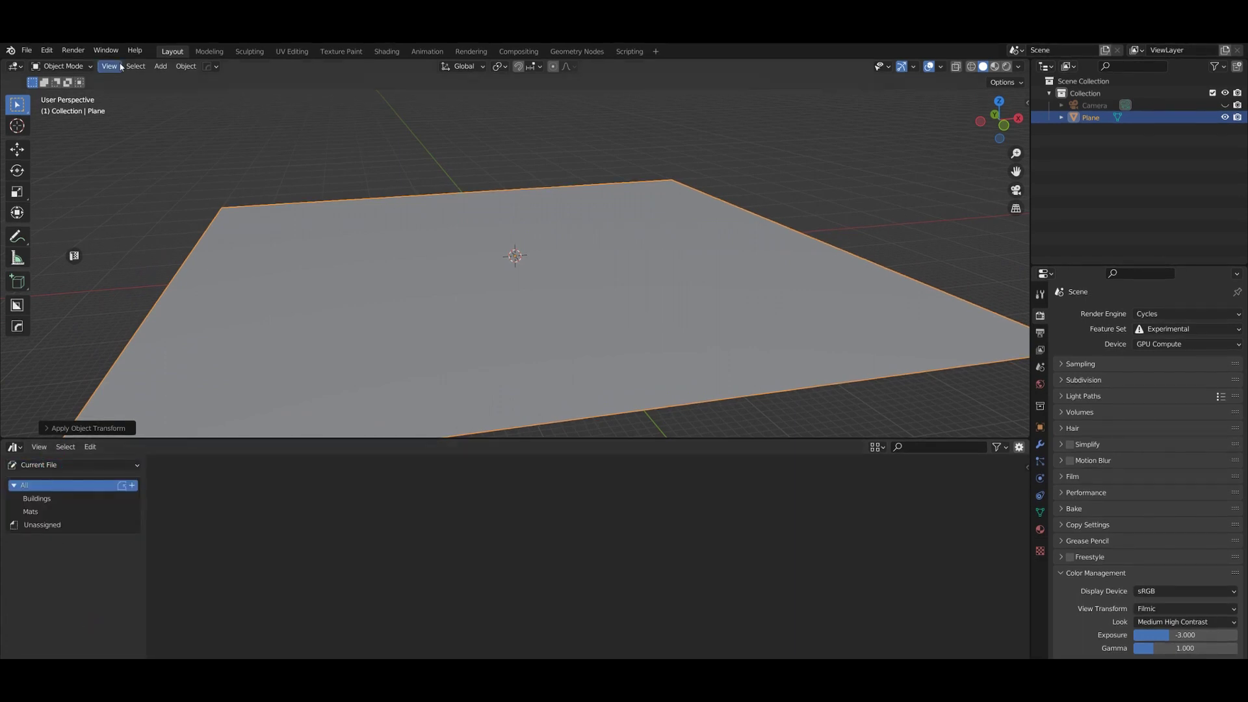
left_click(47, 51)
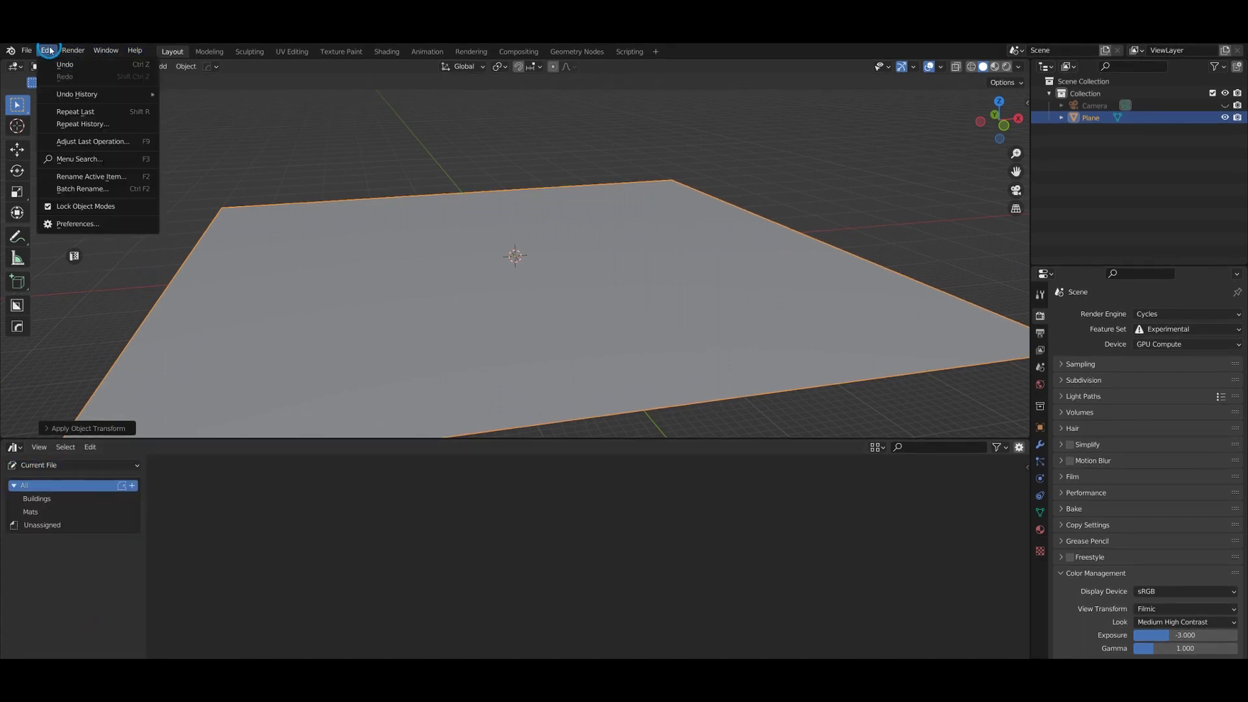
left_click(78, 223)
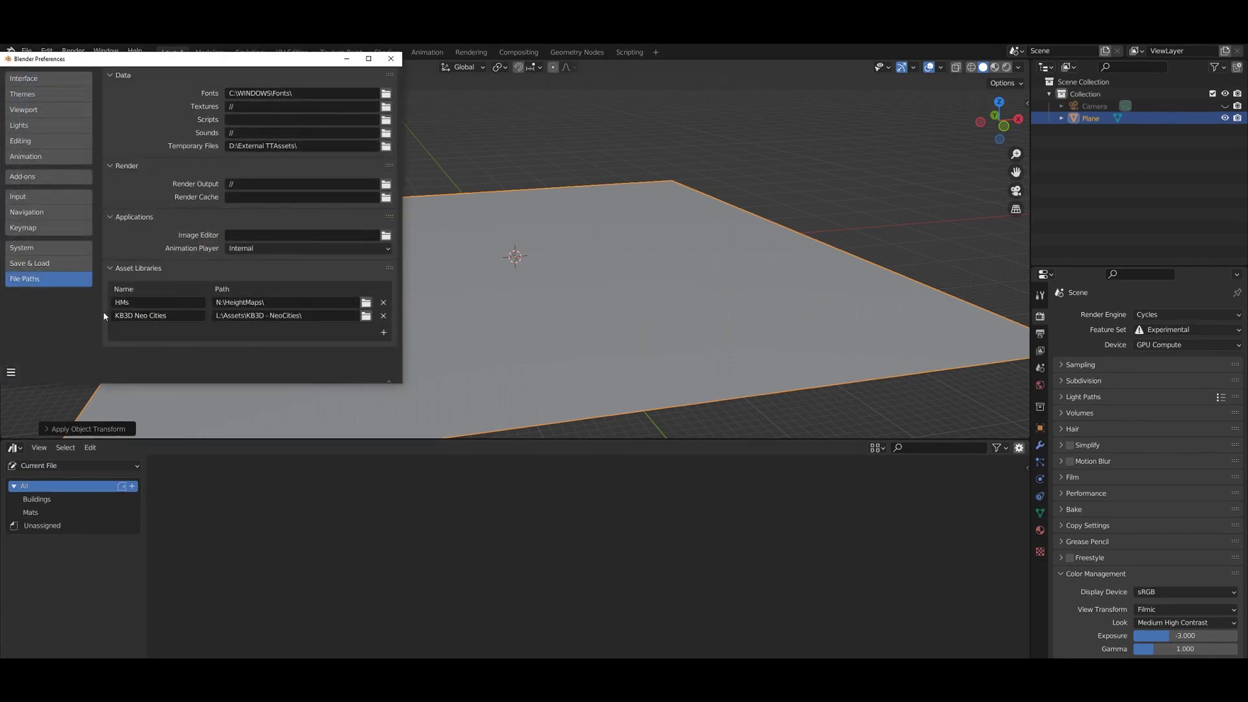
left_click(383, 317)
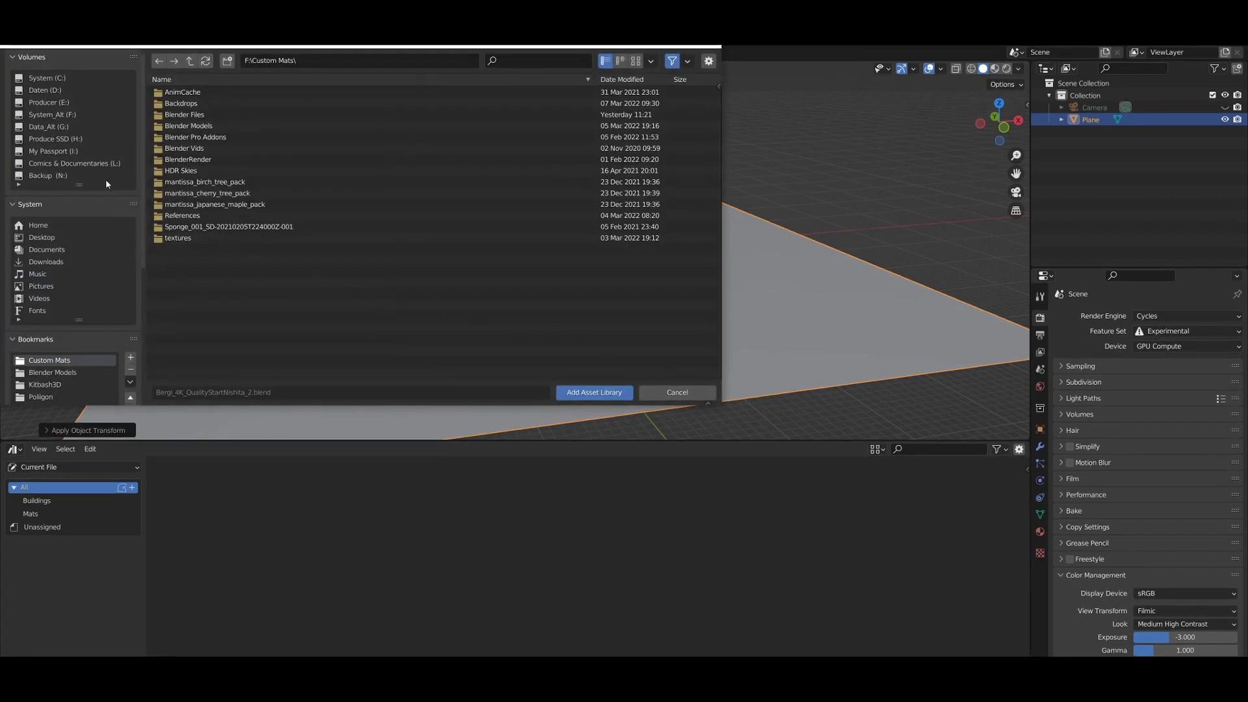
Add the folder L:\Assets\KB3D - Neo City\ as a new asset library
left_click(65, 163)
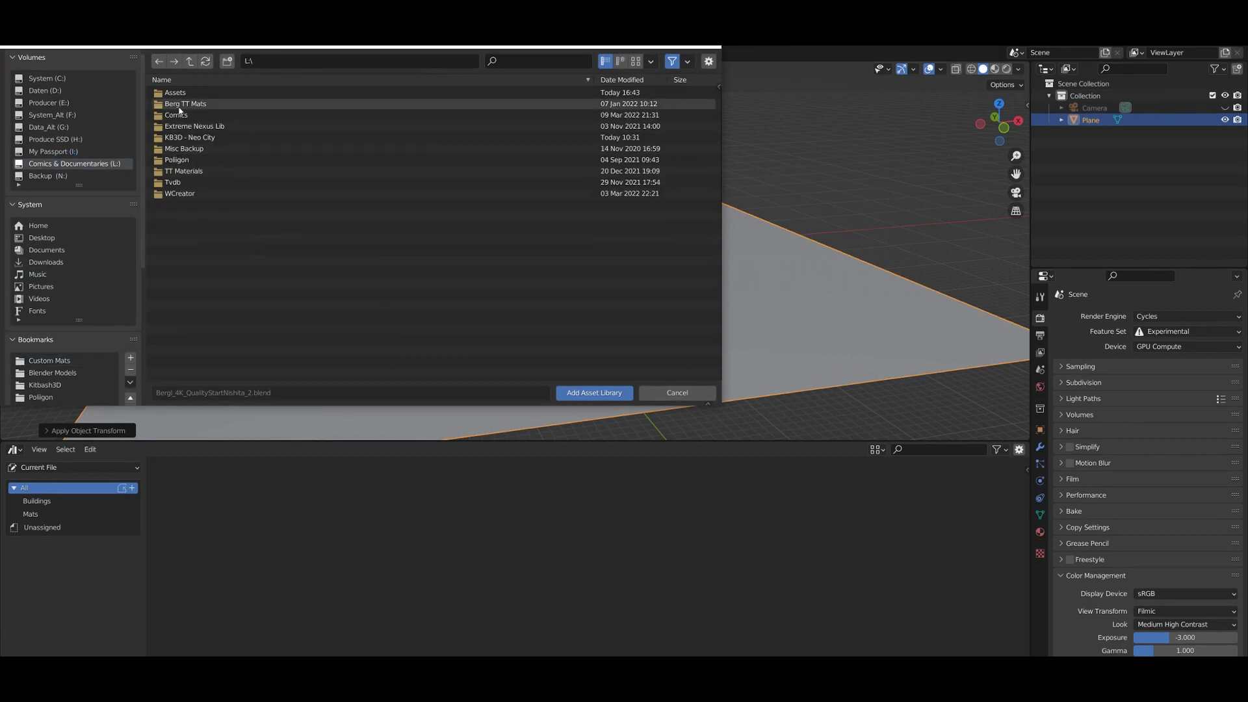
left_click(182, 95)
double_click(182, 95)
double_click(191, 92)
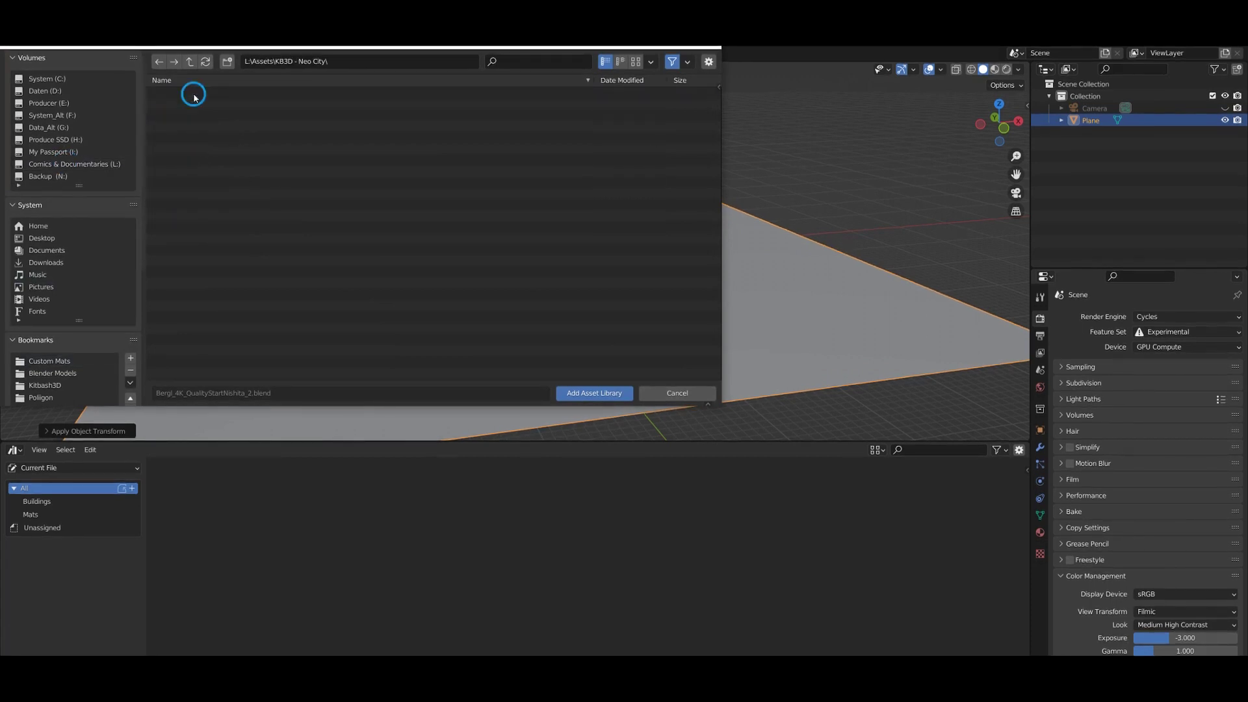
left_click(593, 393)
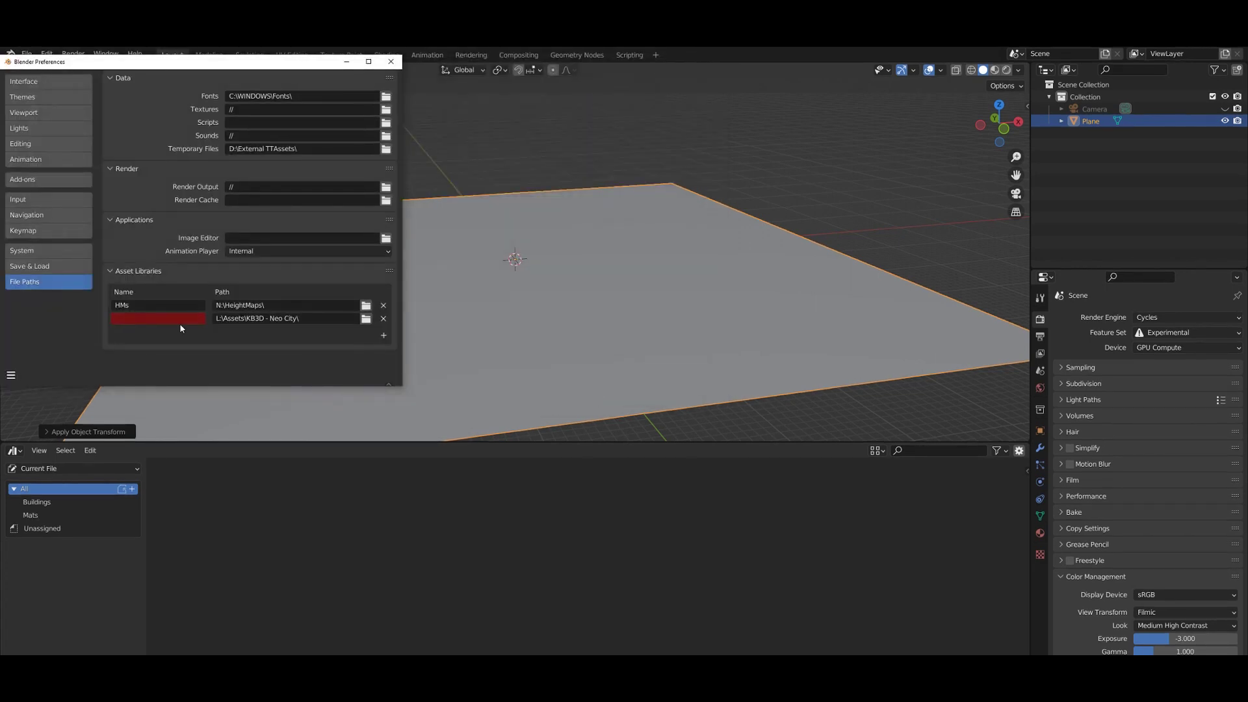
Name the new asset library KB3D - Neo Cities, save the preferences and close their window
left_click(135, 318)
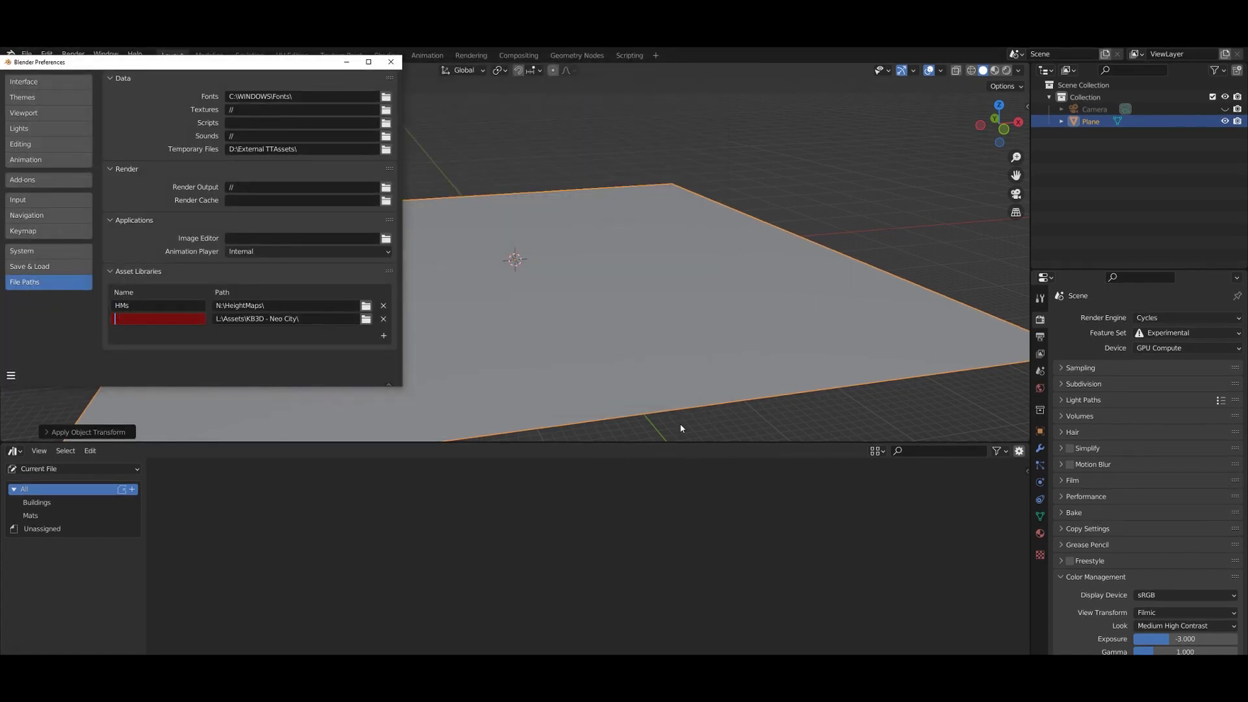
type("KB3")
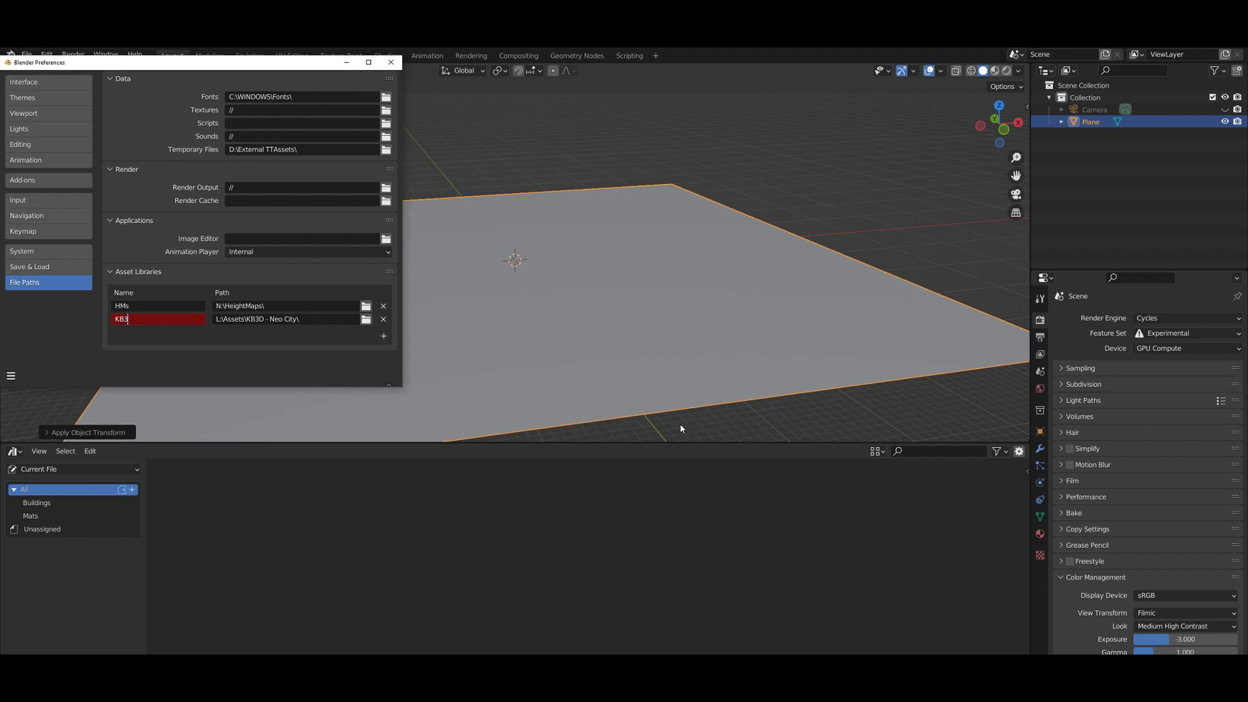
type("D - Ne")
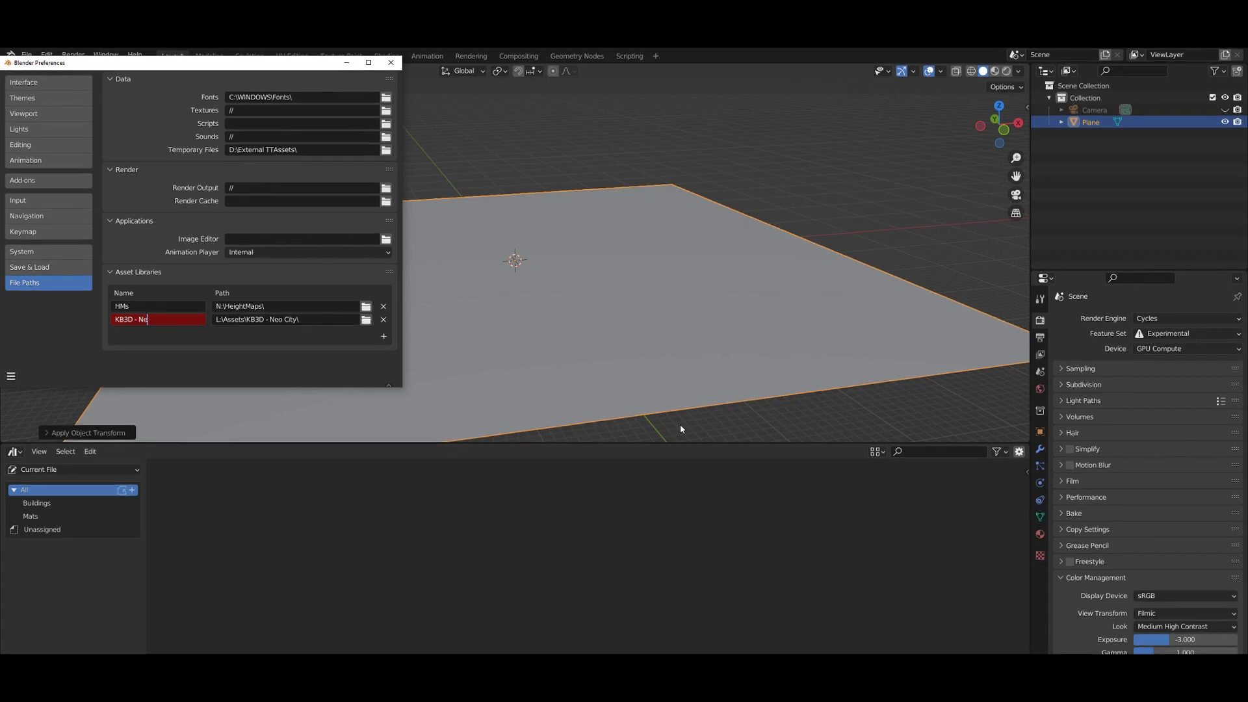
type("o Cities")
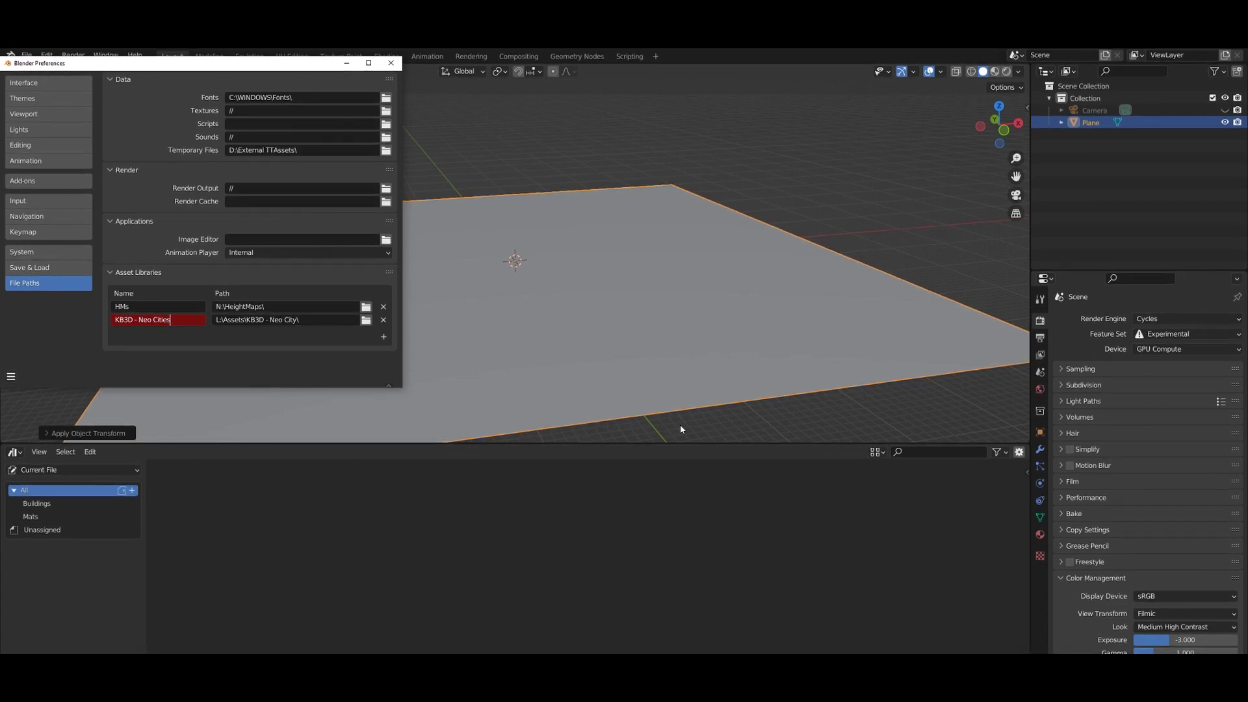
key("Return")
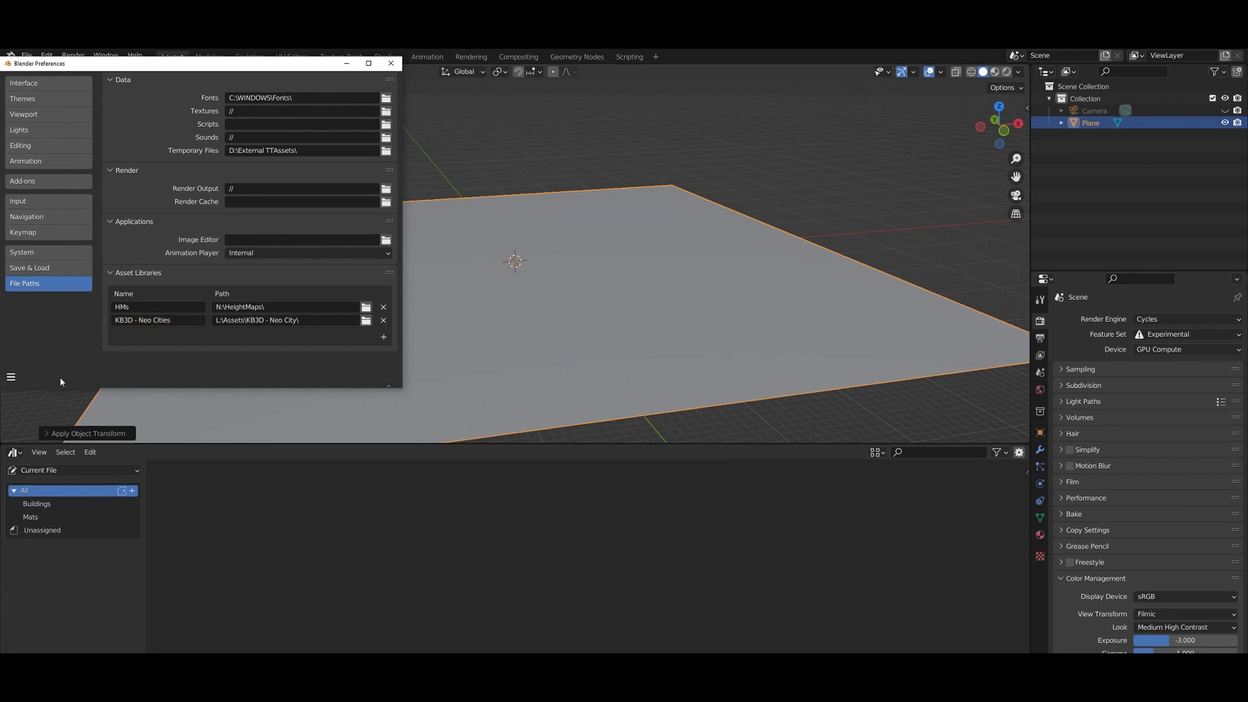
left_click(11, 377)
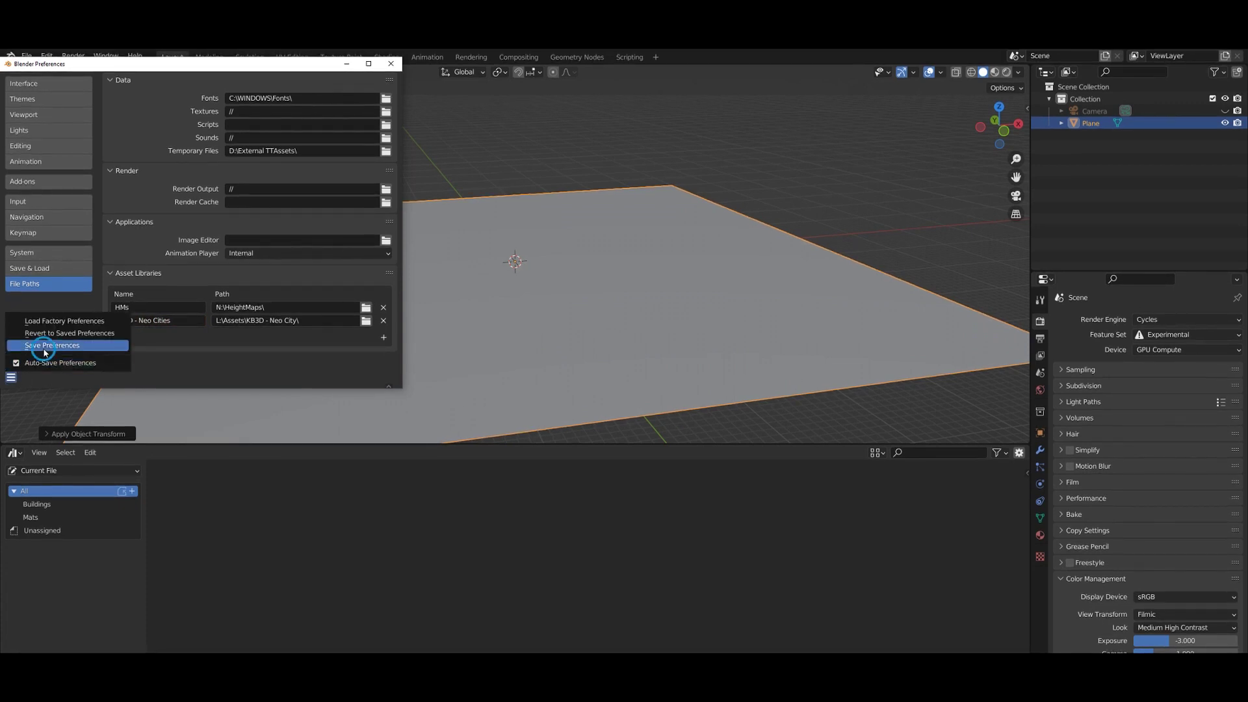
left_click(44, 351)
left_click(391, 65)
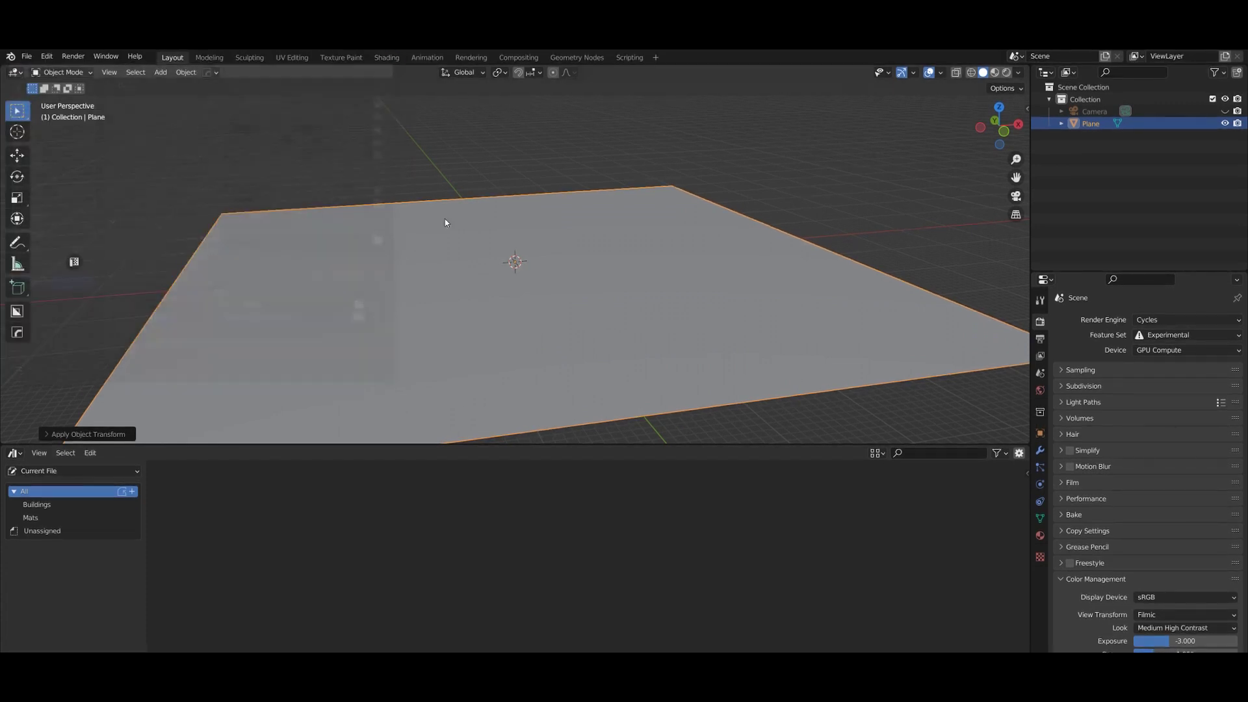
Display the KB3D - Neo Cities library in the Asset Browser and browse its buildings and materials
left_click(71, 472)
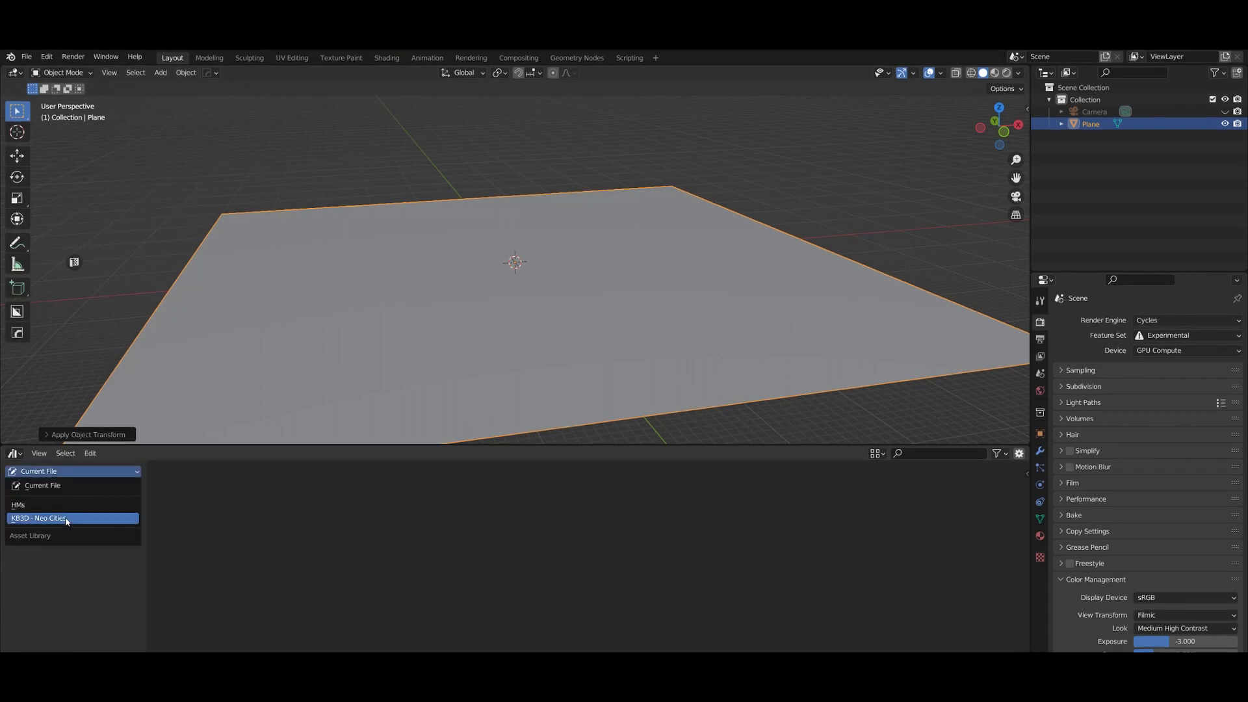
left_click(39, 518)
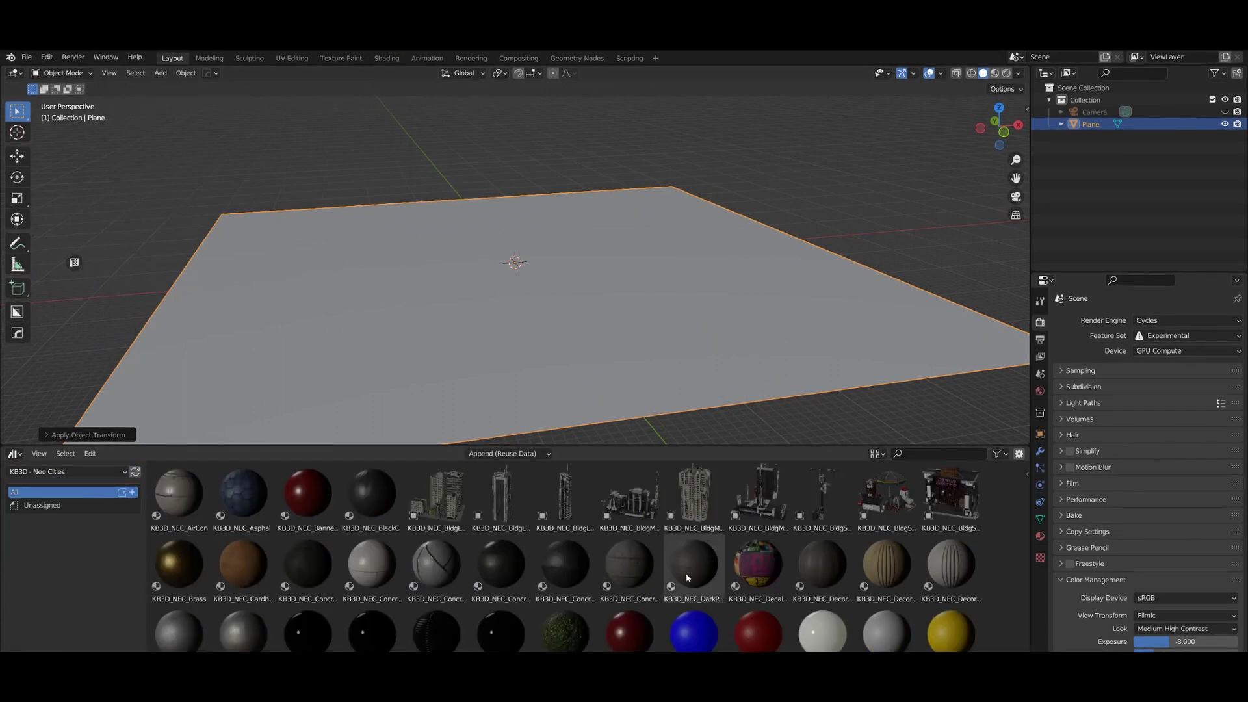
scroll(722, 568, "down", 4)
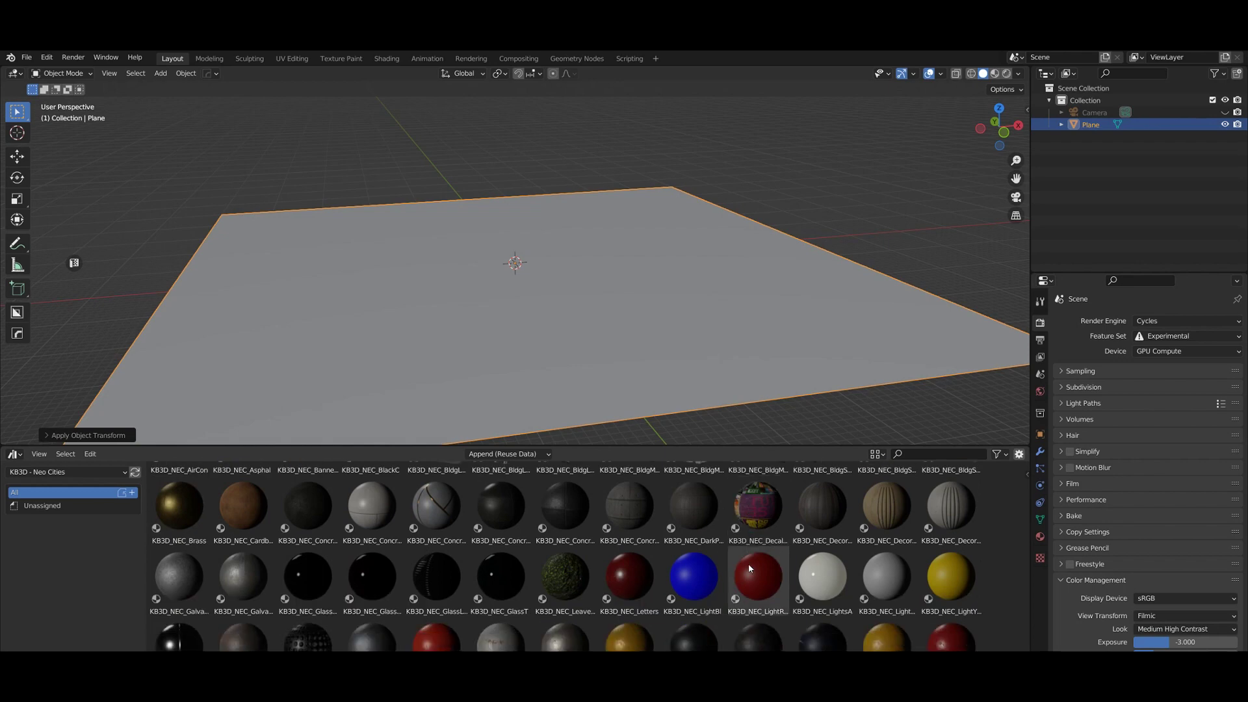
scroll(748, 572, "up", 4)
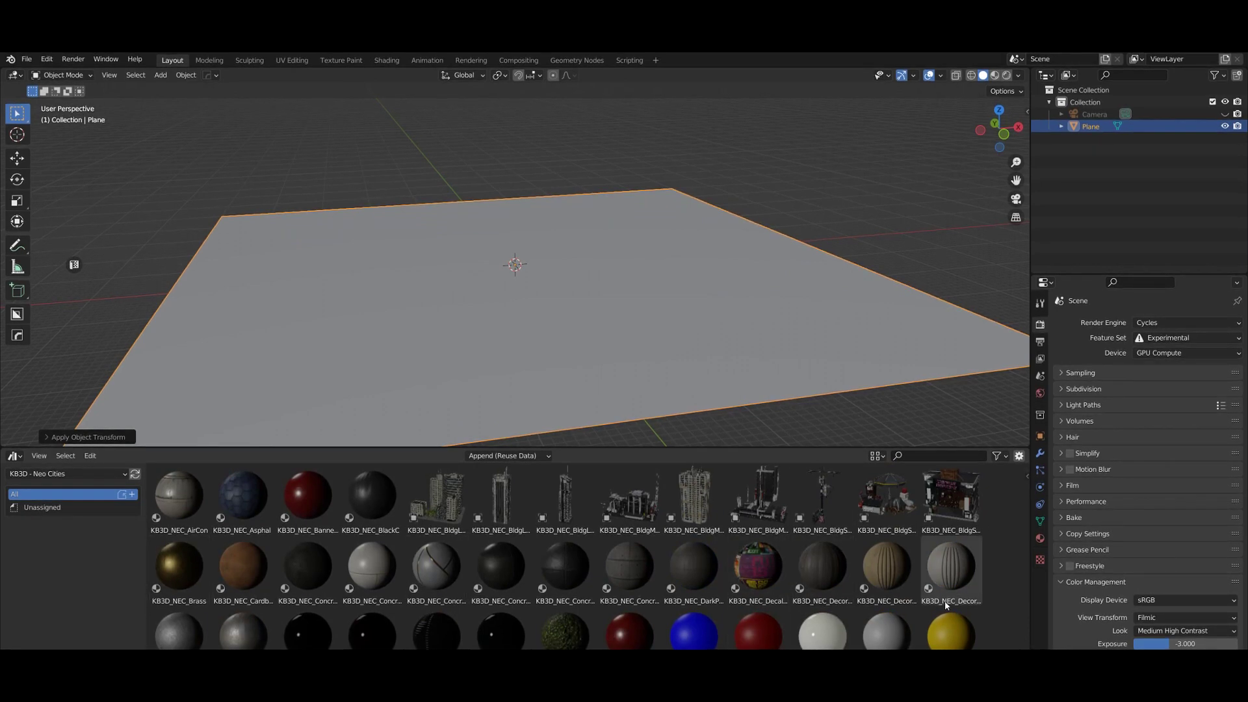
Place the KB3D_NEC_BldgSM_B_Cart and KB3D_NEC_BldgSM_C_Main assets side by side on the plane and frame both through the camera
left_click_drag(900, 510, 714, 347)
left_click_drag(951, 501, 633, 346)
middle_click_drag(763, 430, 794, 437)
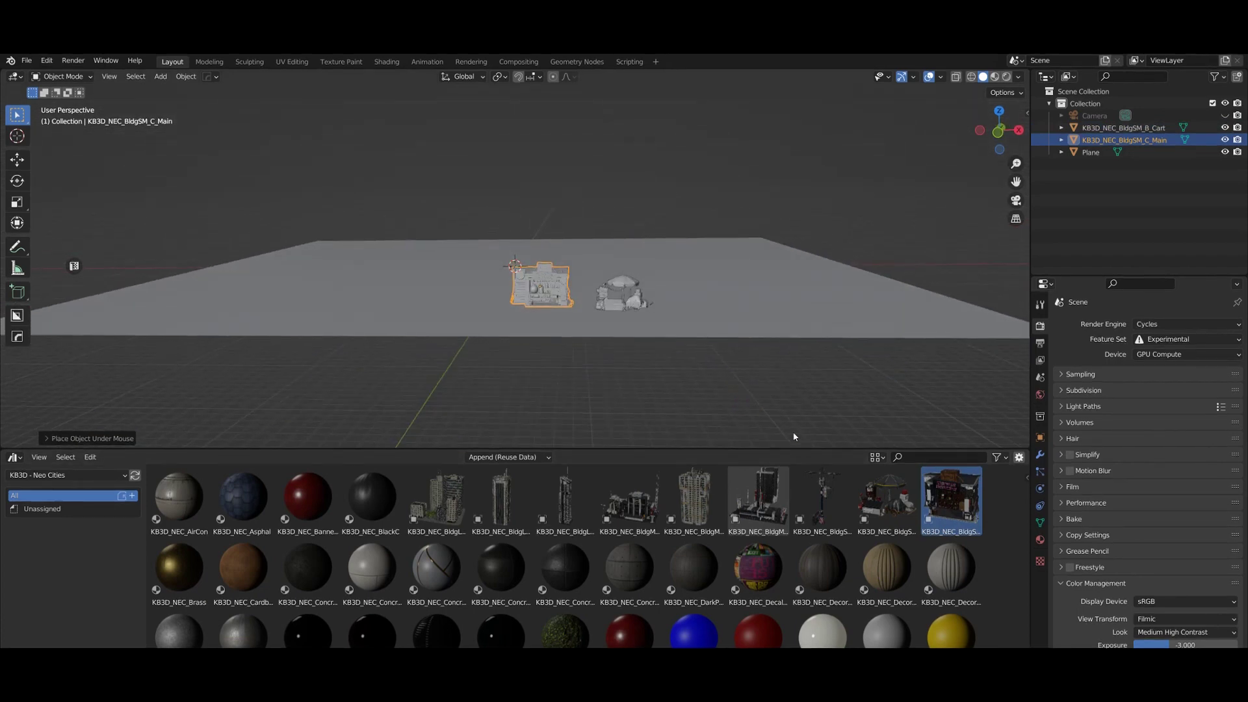
key("KP_0")
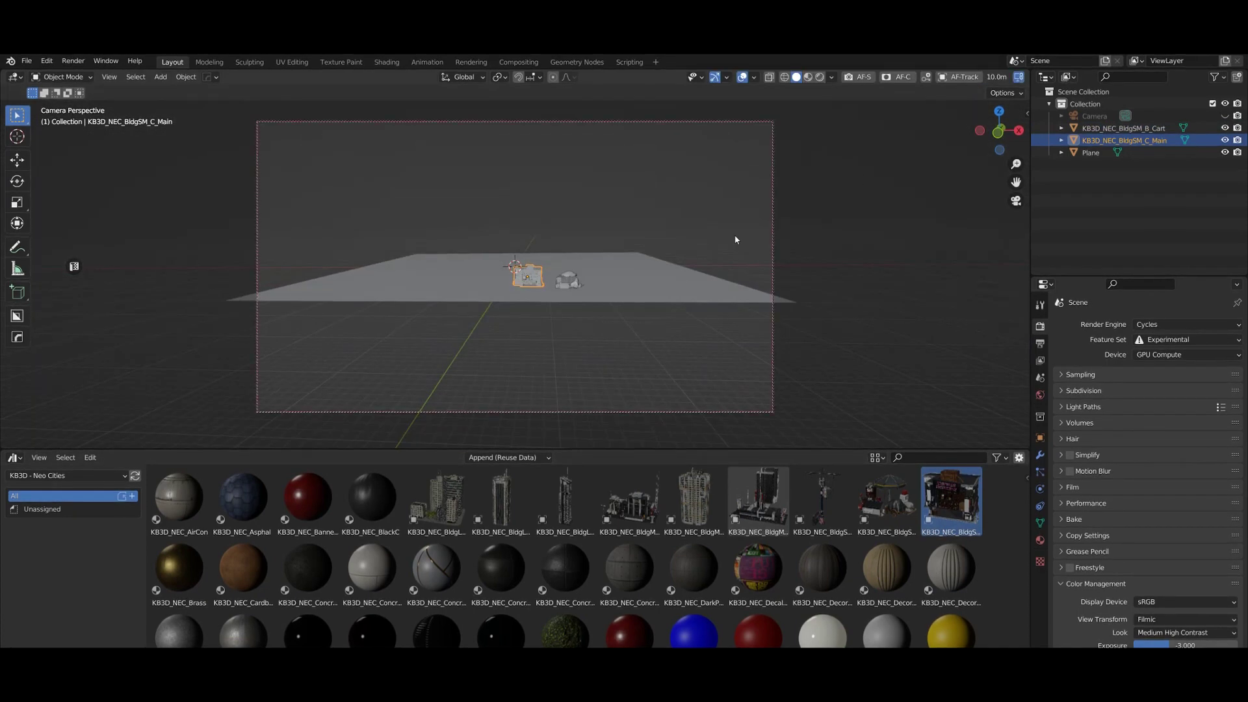
scroll(697, 209, "up", 5)
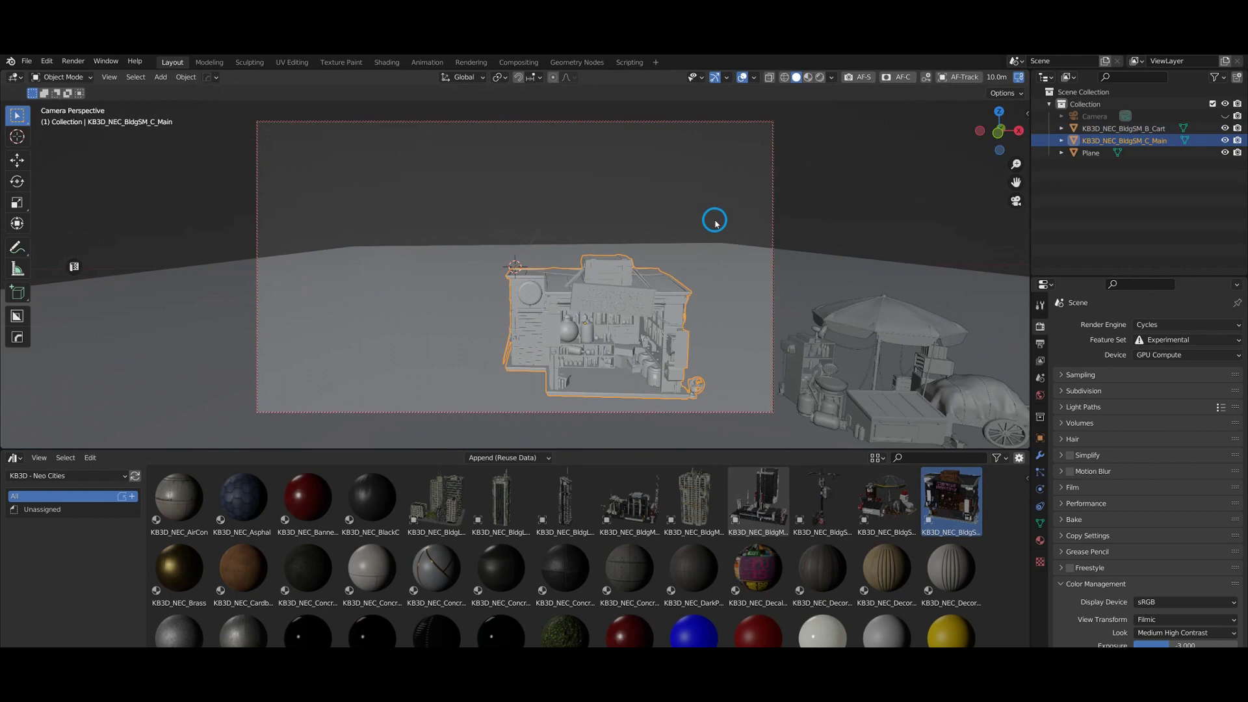
middle_click_drag(715, 222, 767, 251)
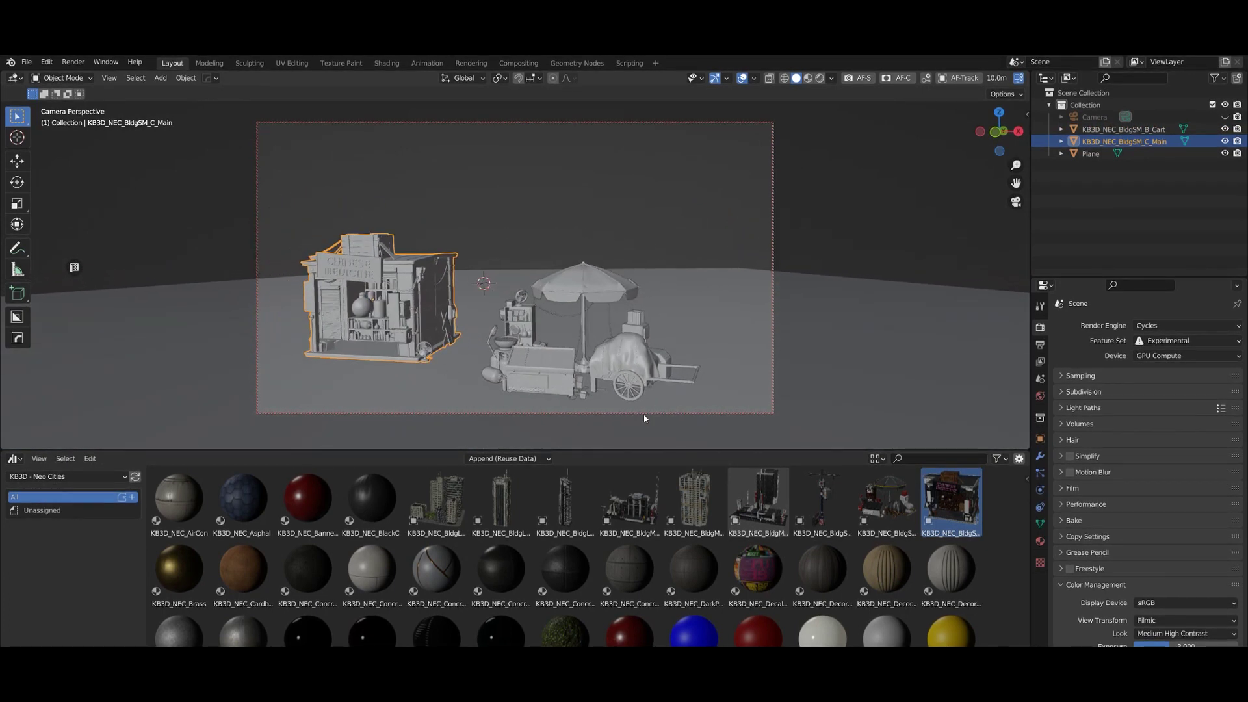
Add the KB3D_NEC_BldgLG_A_Base building, unlock the camera from the view and move the building about 13 m along Y behind the stalls
left_click_drag(448, 509, 567, 318)
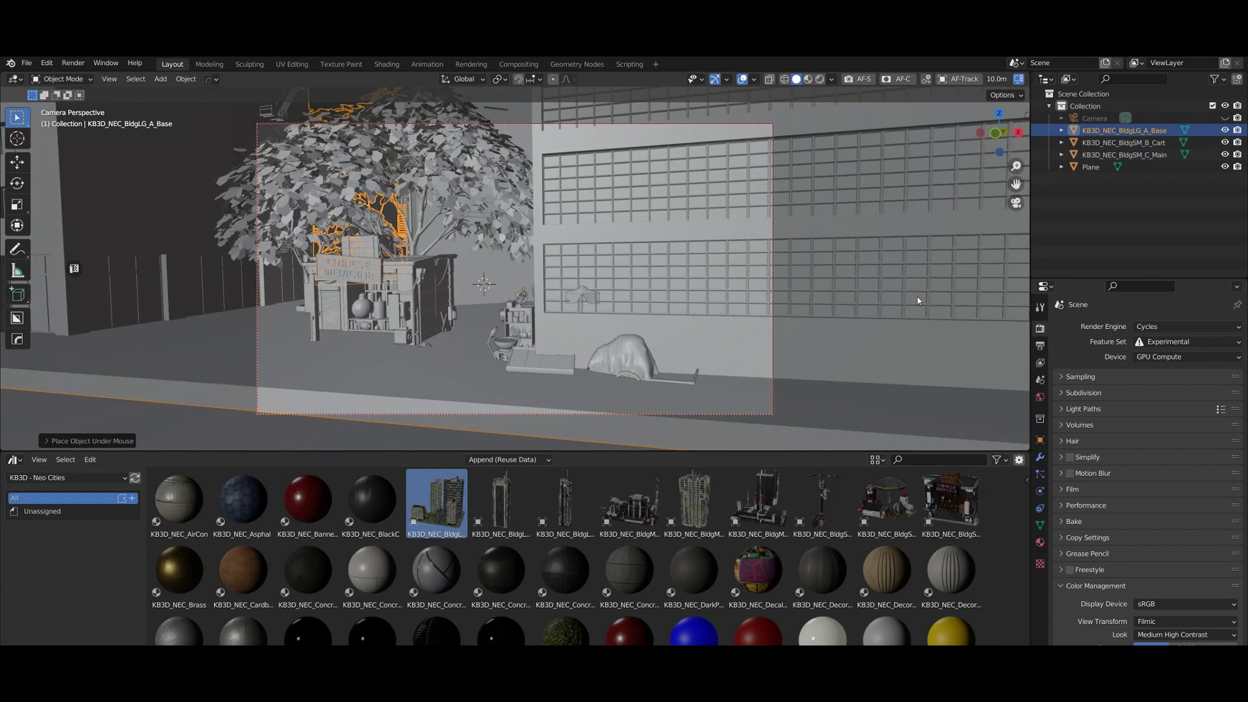
left_click(1018, 78)
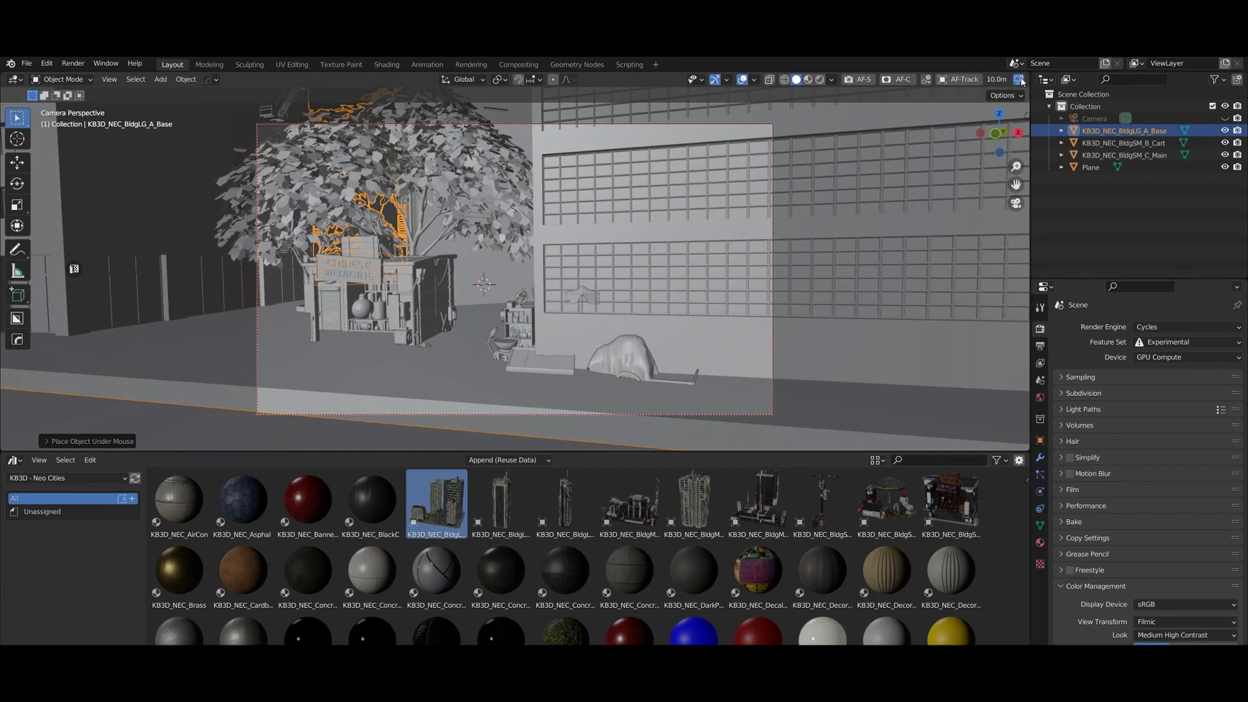
key("g")
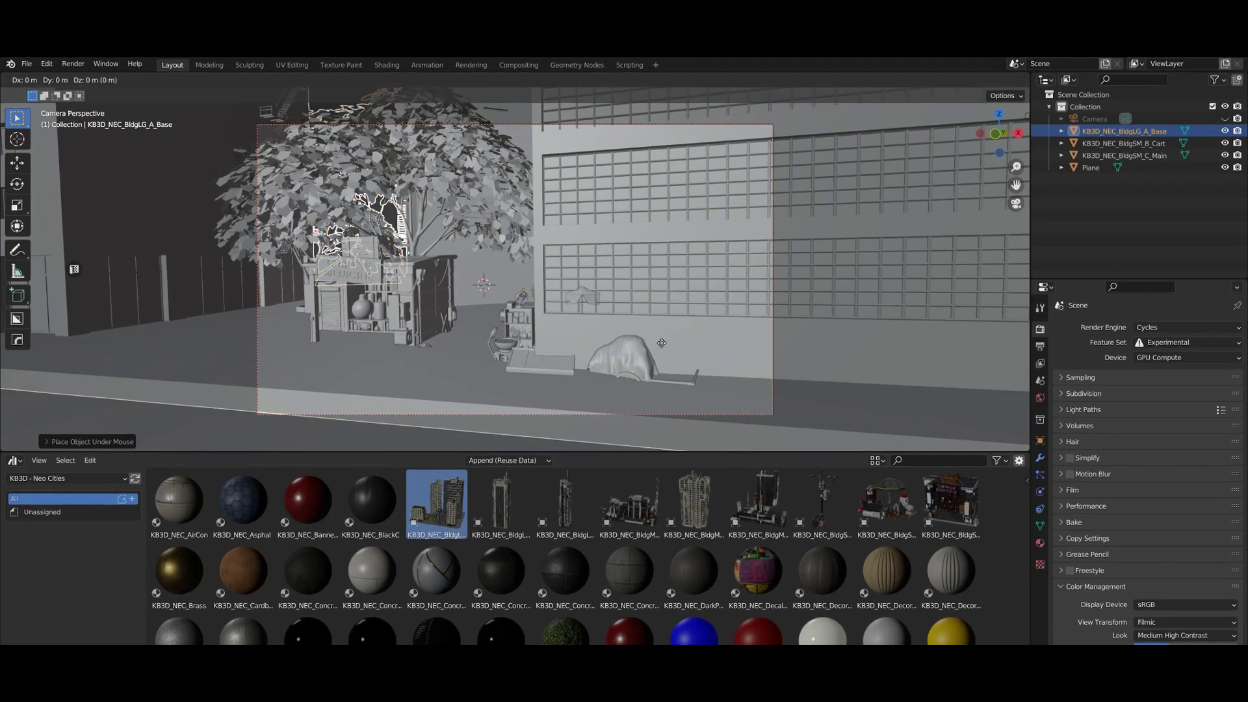
key("y")
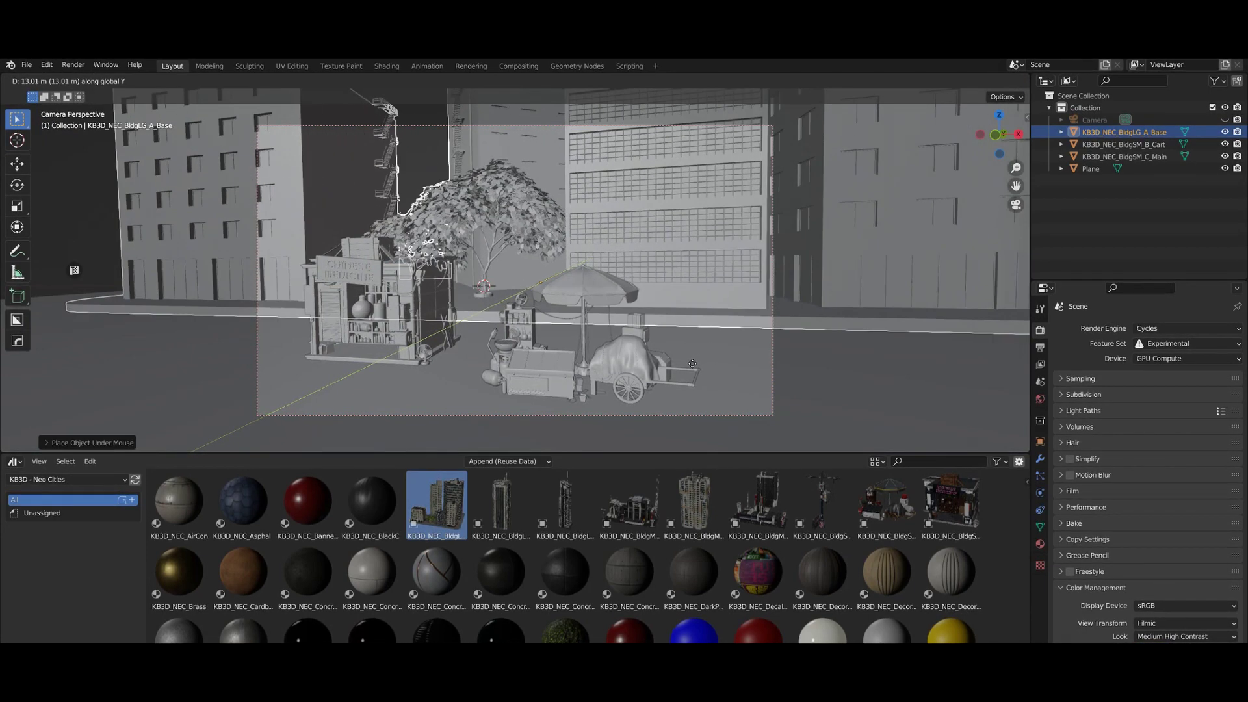
left_click(692, 364)
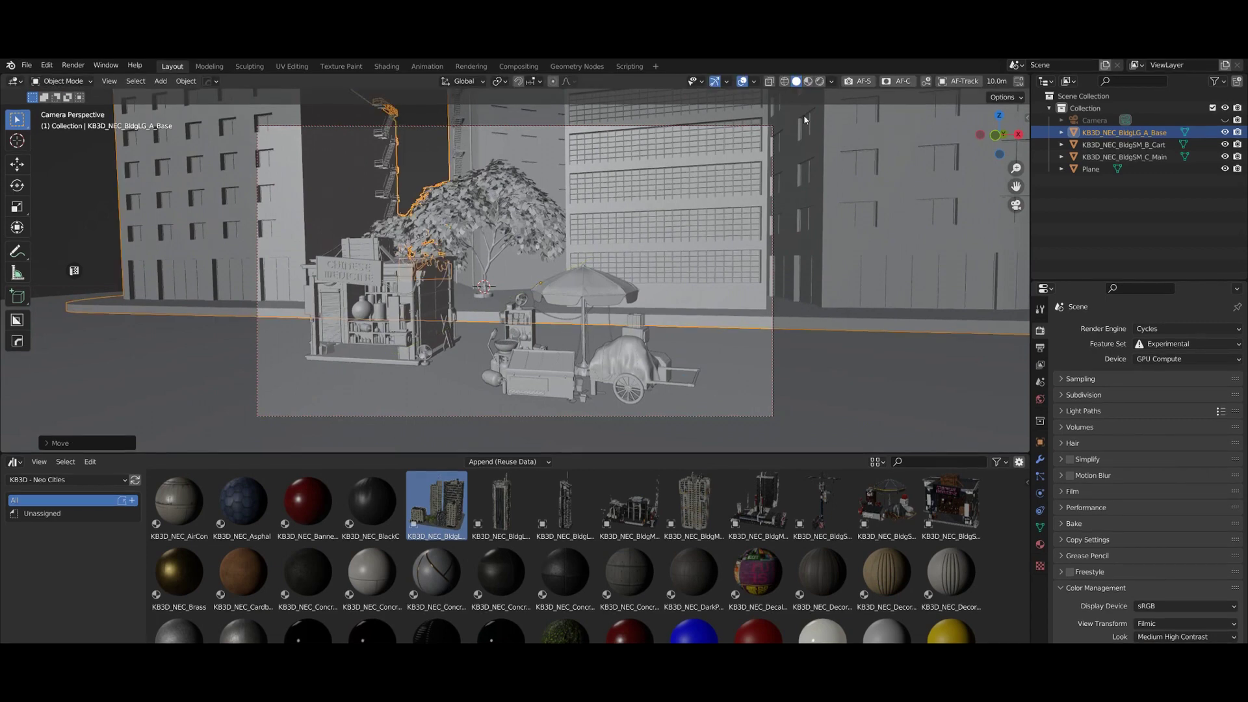
Preview the scene with rendered shading and set the sky texture's sun rotation to 89°
key("z")
key("8")
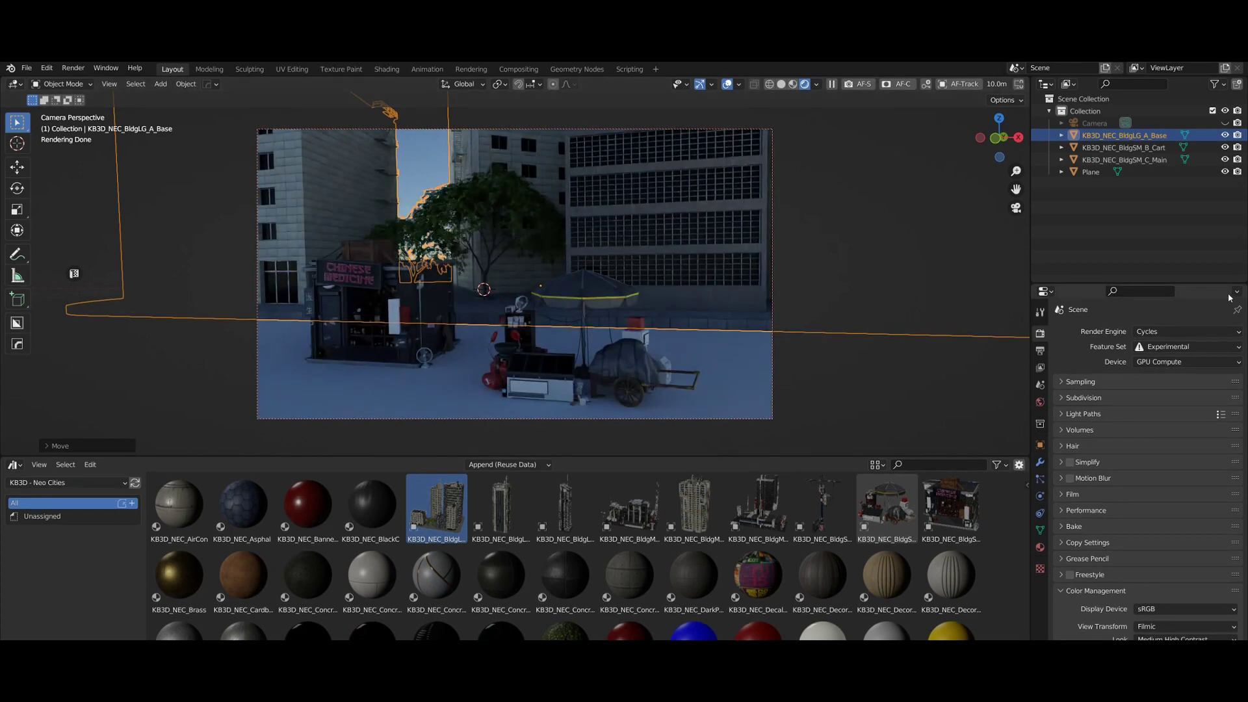
left_click(1040, 403)
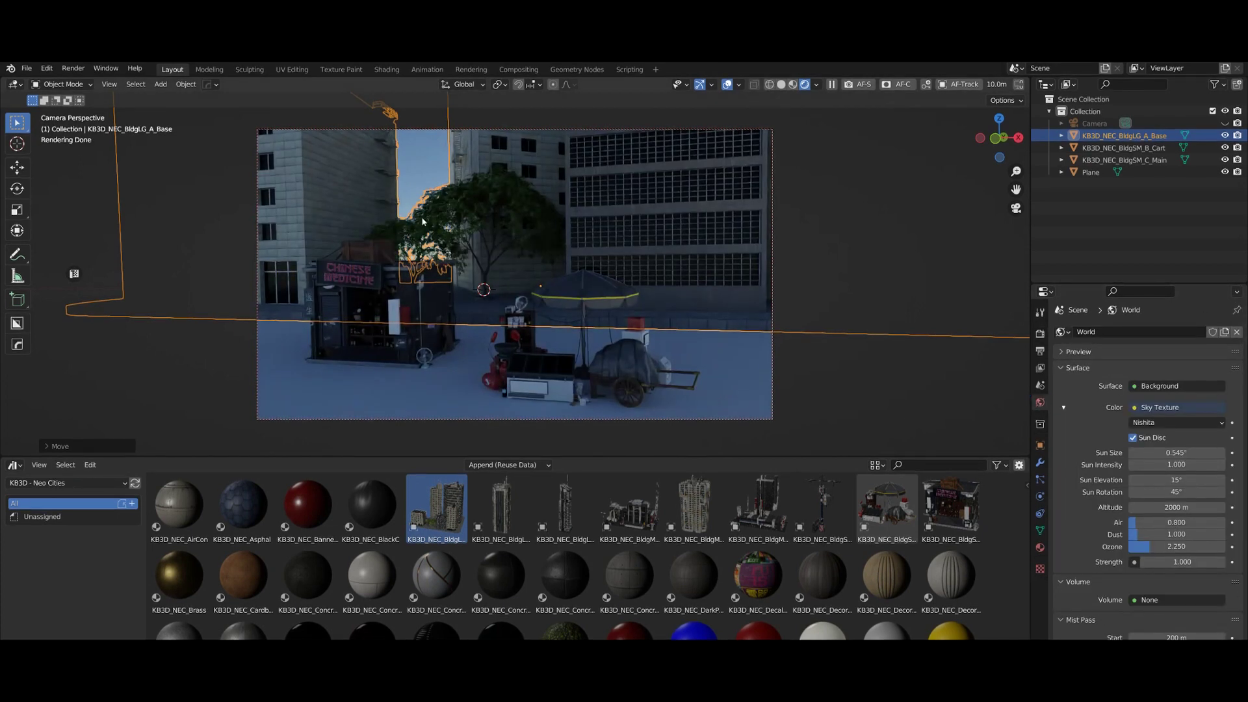
left_click(416, 170)
mouse_move(1170, 492)
left_mouse_down()
mouse_move(1242, 492)
mouse_move(1184, 493)
left_mouse_up()
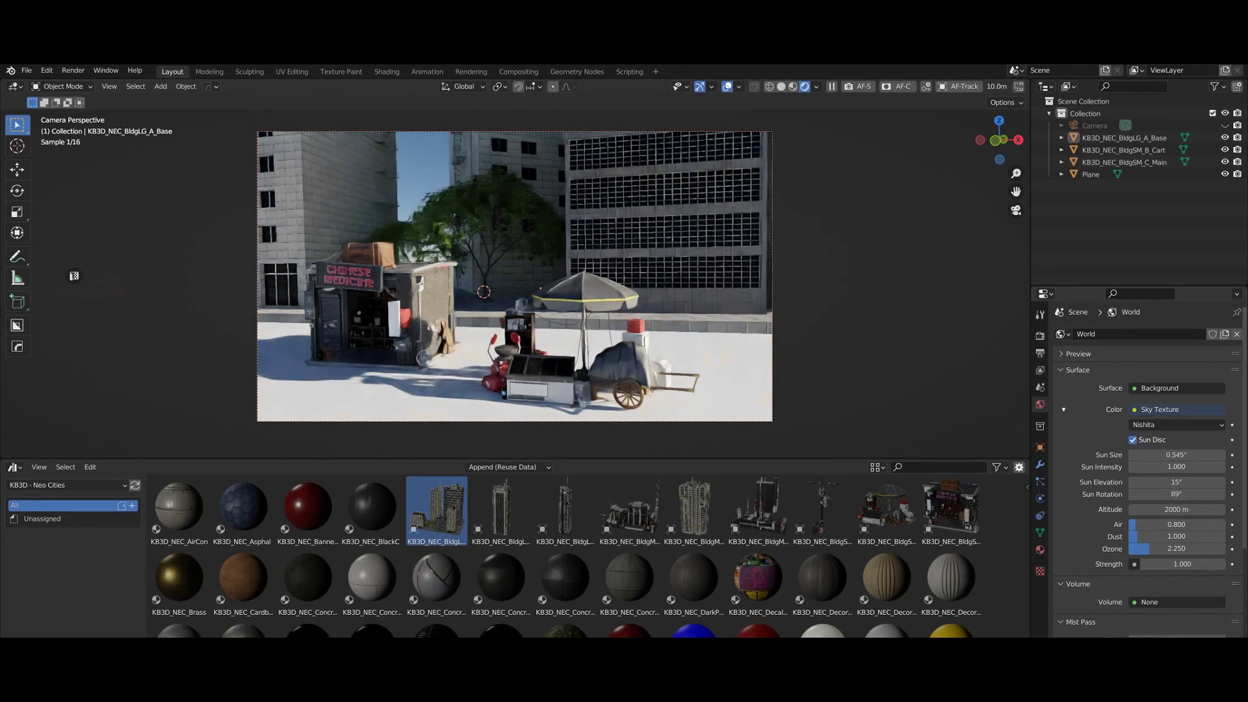
Find the KB3D_NEC_StreetTiles material in the asset library and apply it to the ground plane
left_click(745, 363)
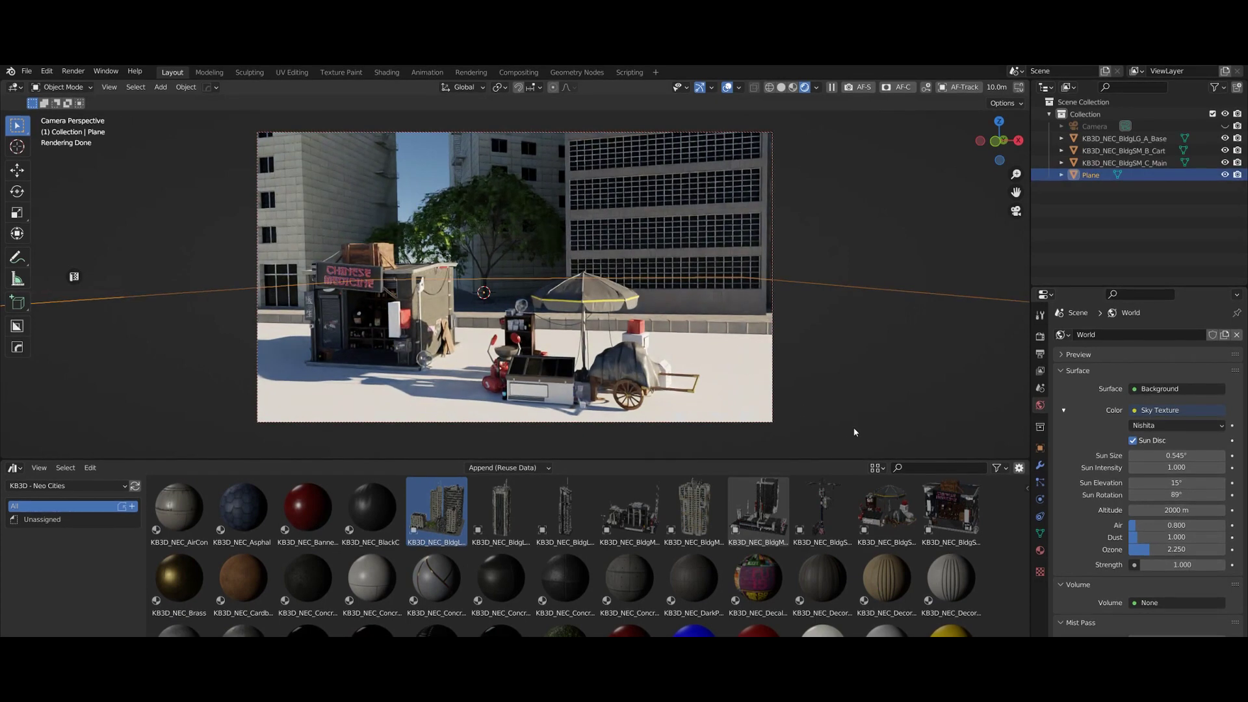
scroll(513, 595, "down", 2)
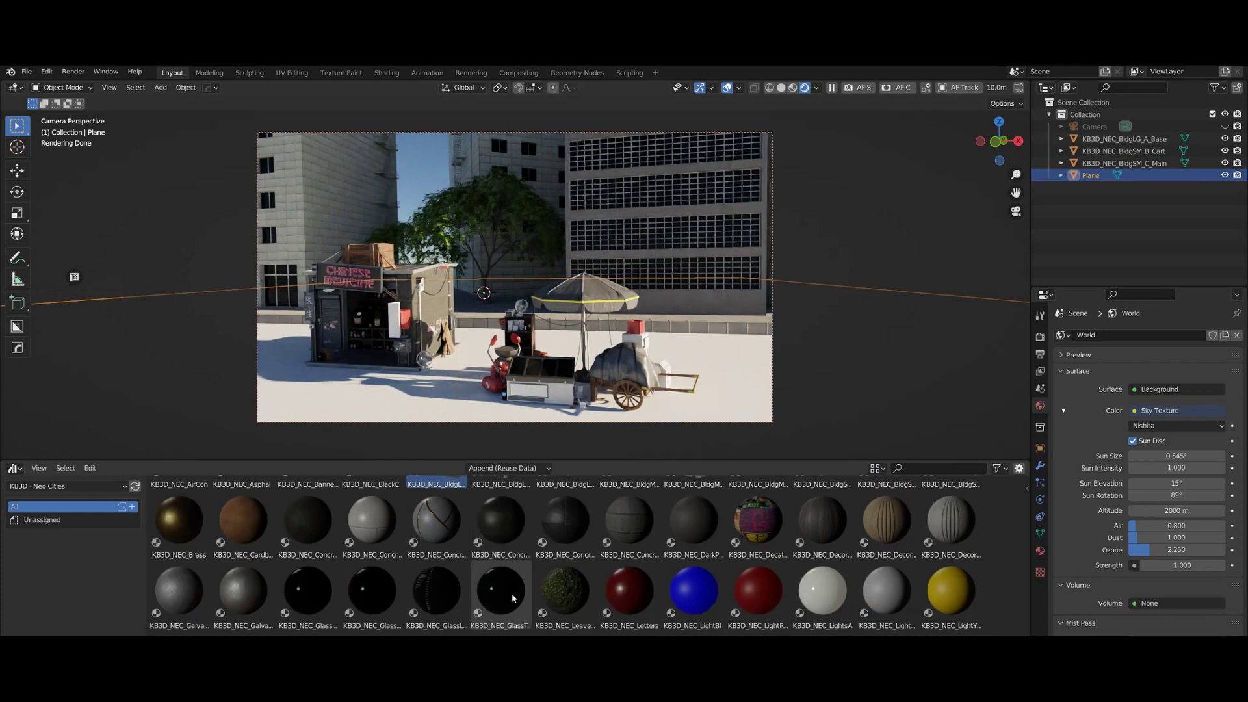
scroll(514, 594, "up", 2)
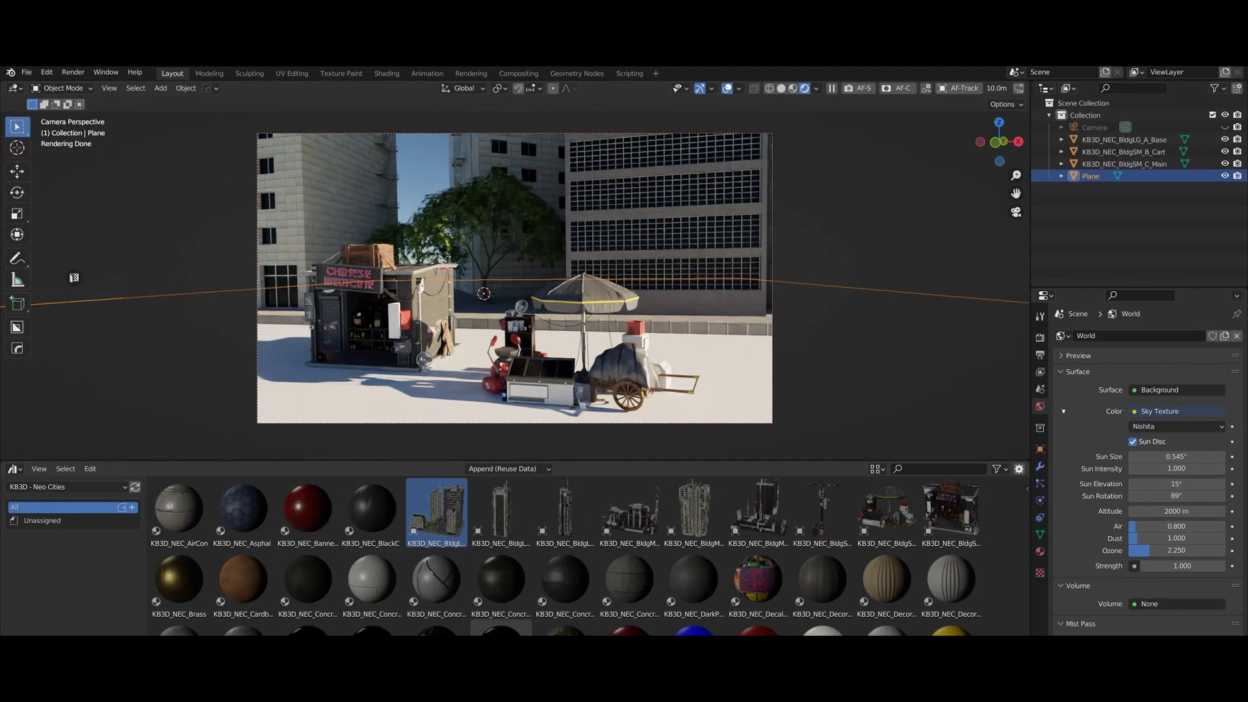
scroll(684, 583, "down", 1)
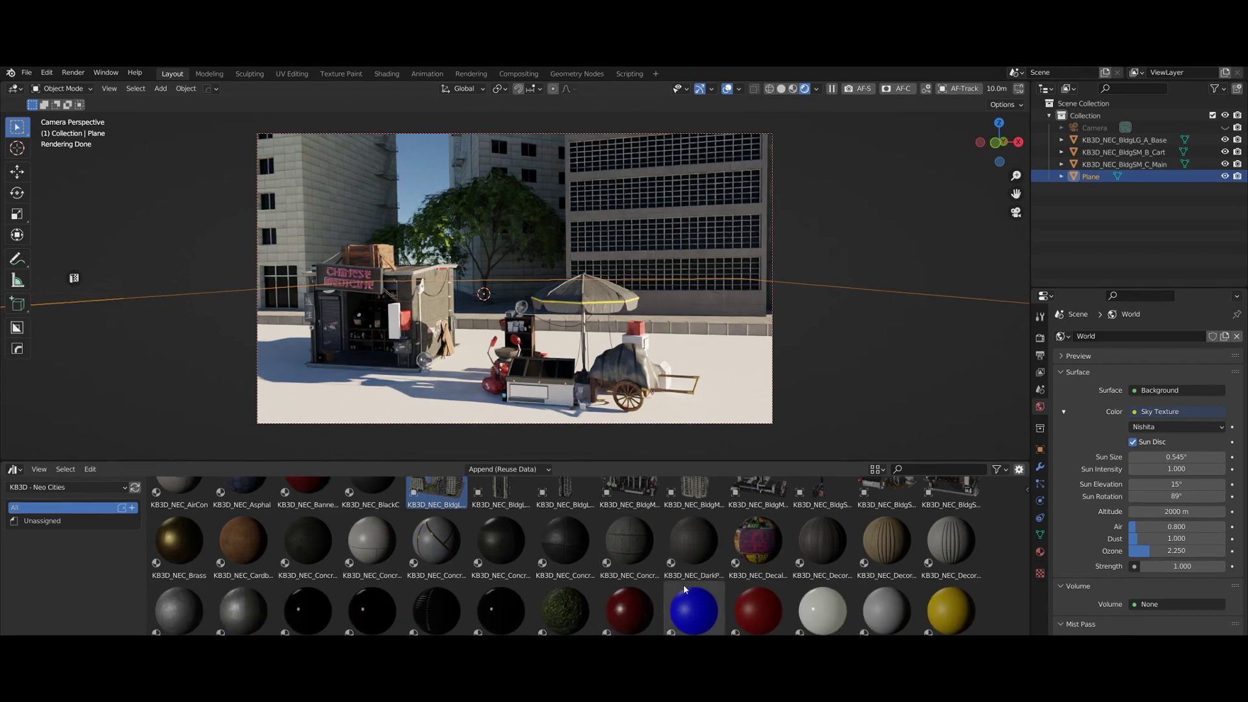
scroll(365, 624, "down", 3)
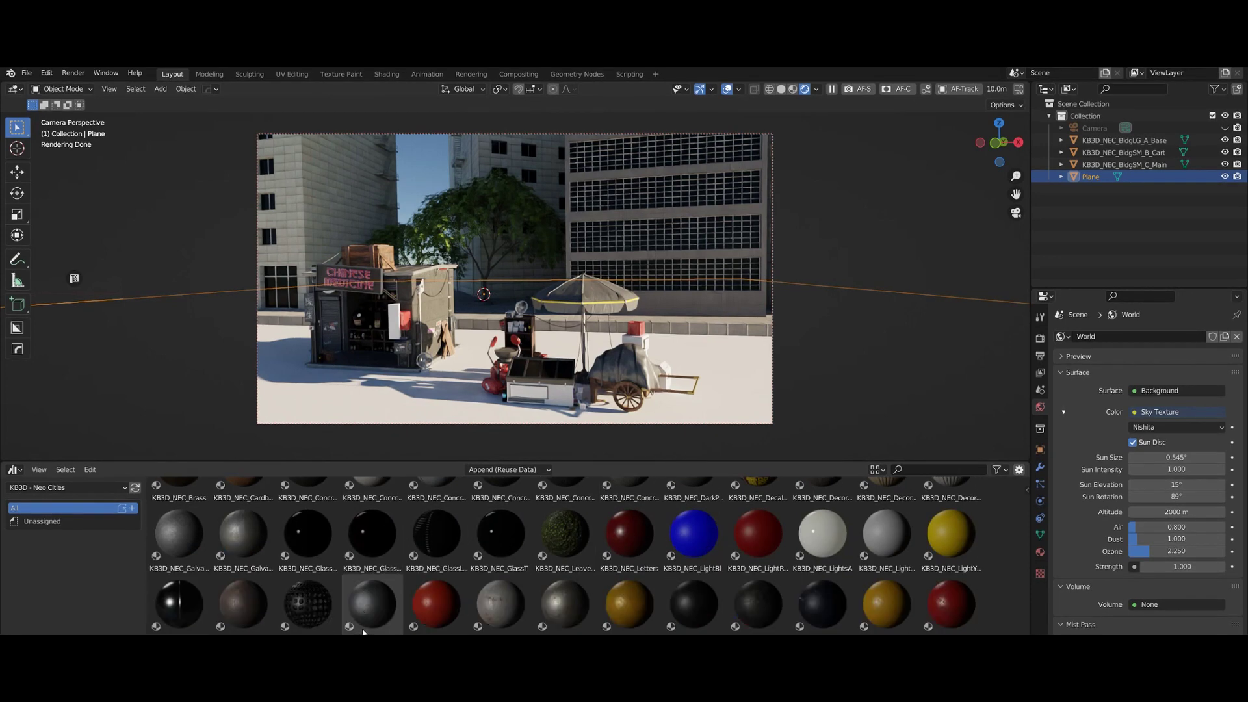
scroll(363, 632, "down", 1)
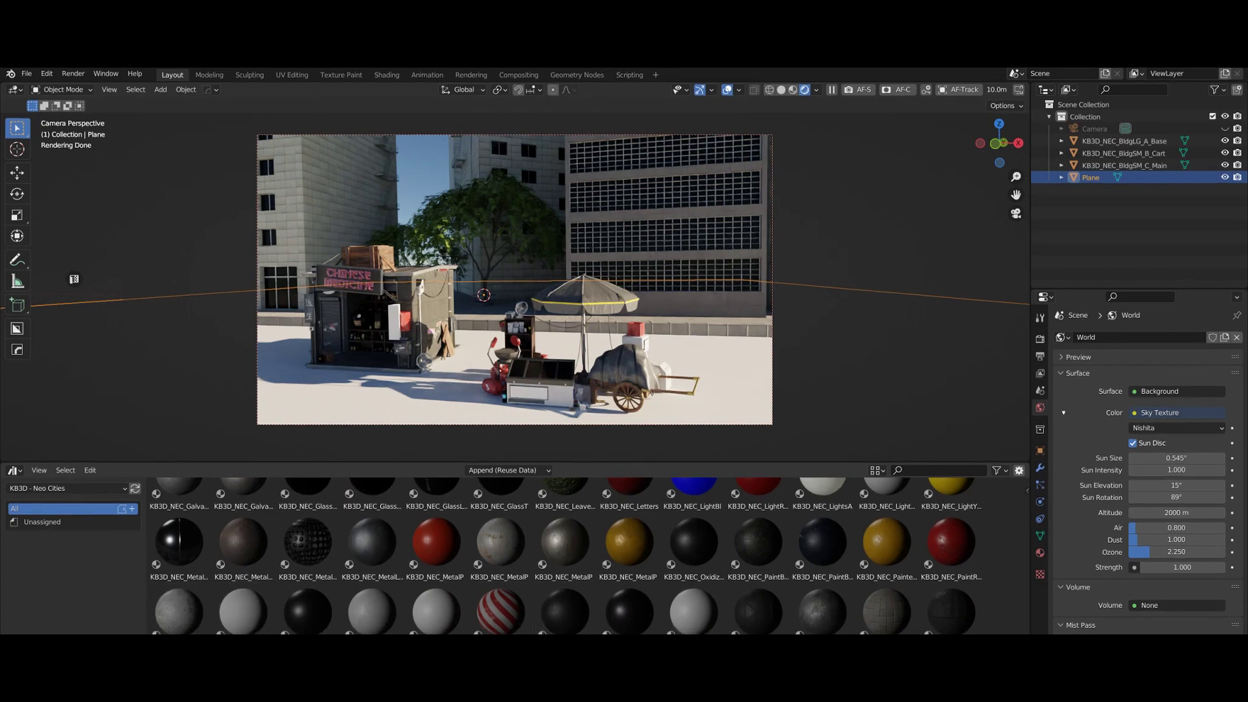
scroll(566, 556, "up", 3)
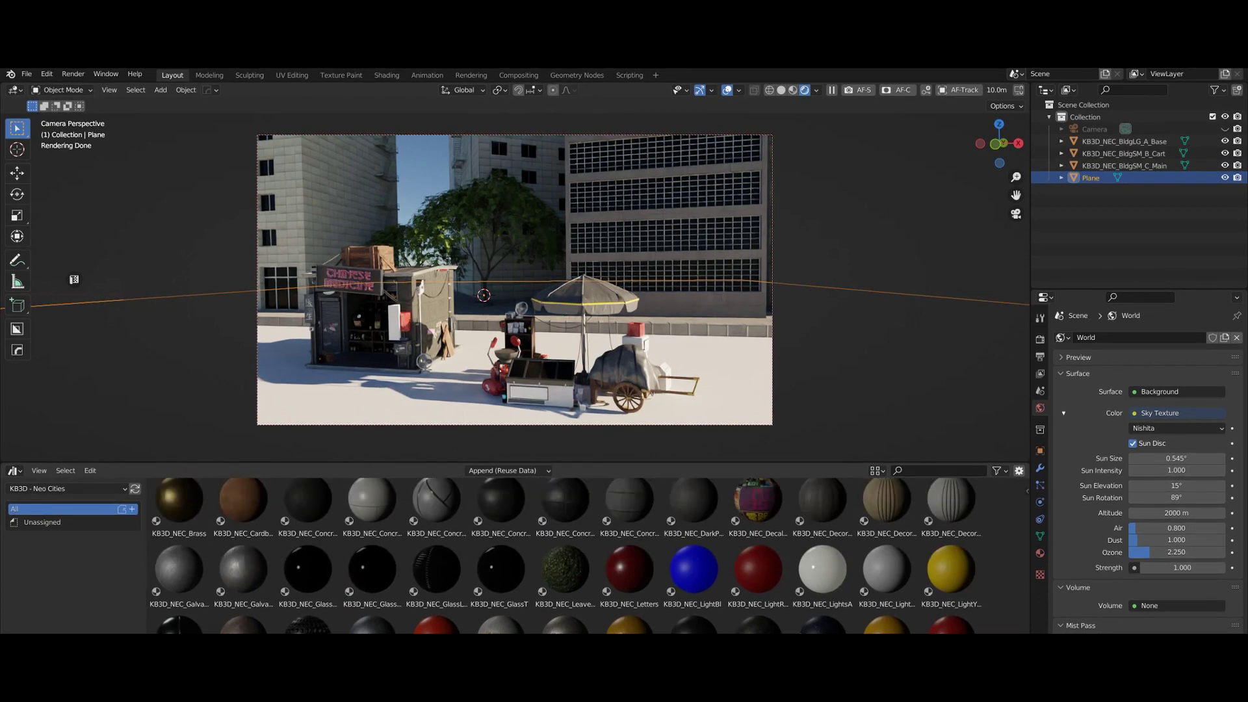
scroll(622, 540, "up", 1)
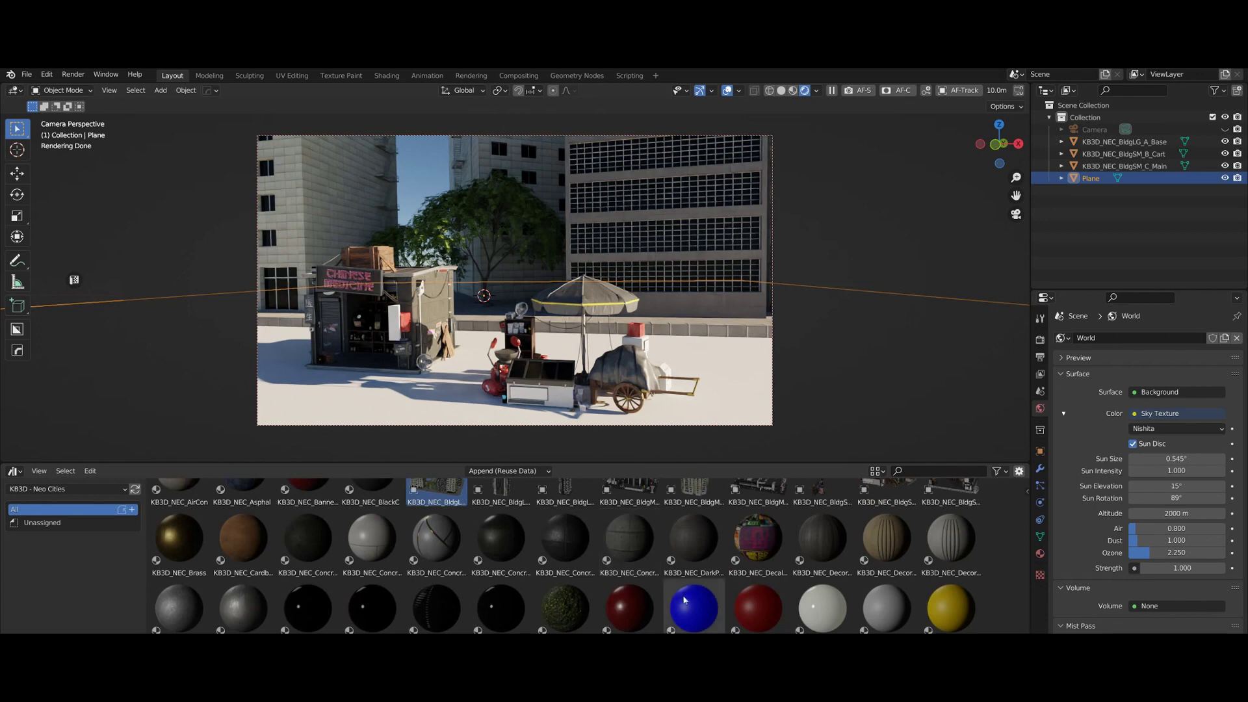
scroll(677, 594, "up", 1)
scroll(533, 605, "down", 2)
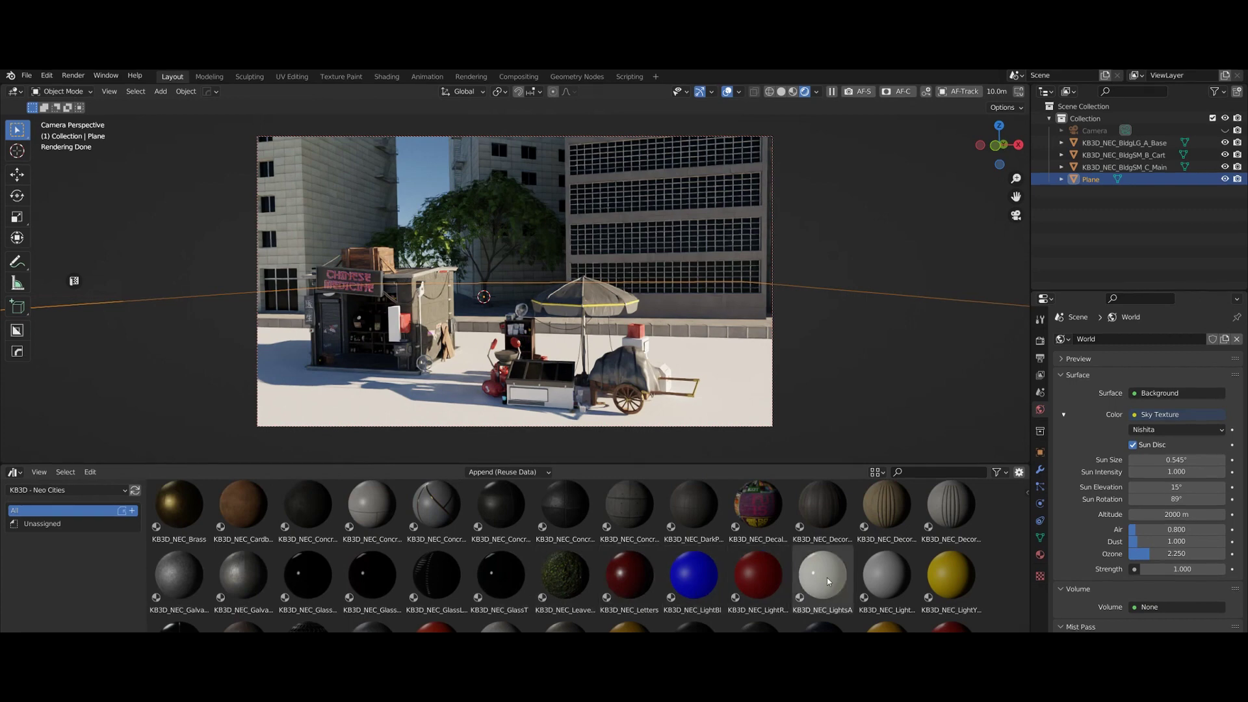
scroll(822, 583, "down", 2)
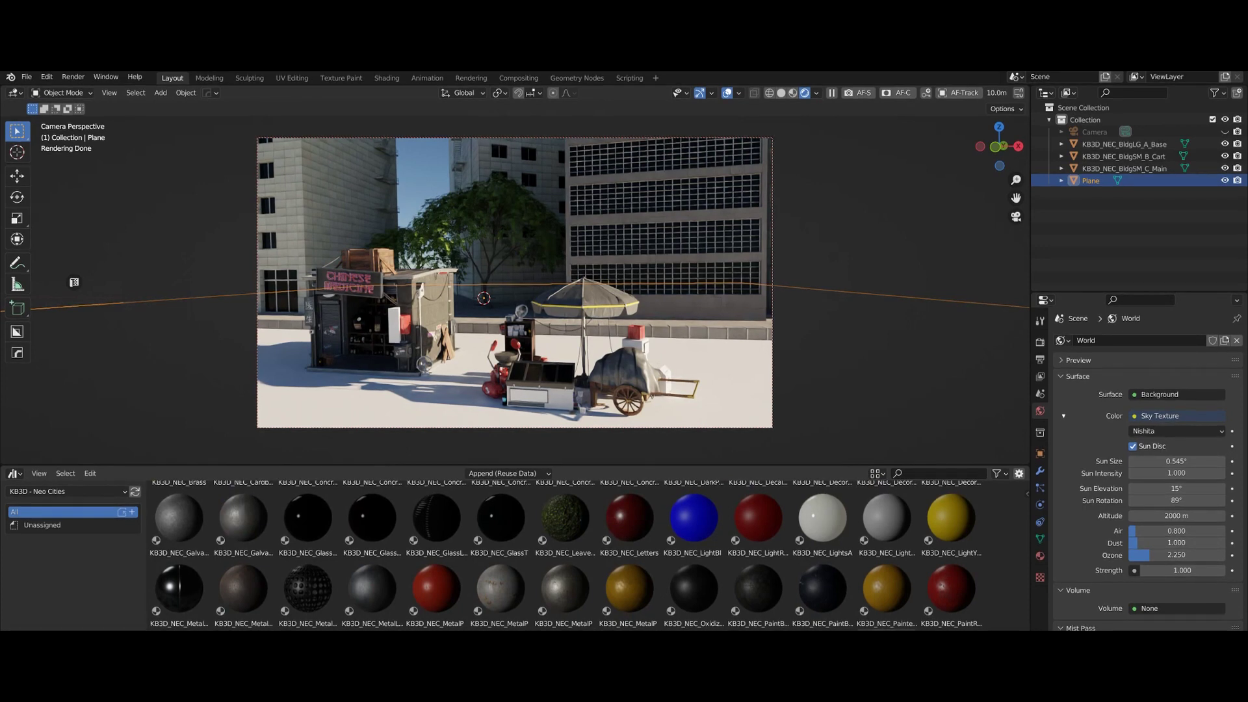
left_click_drag(763, 546, 798, 406)
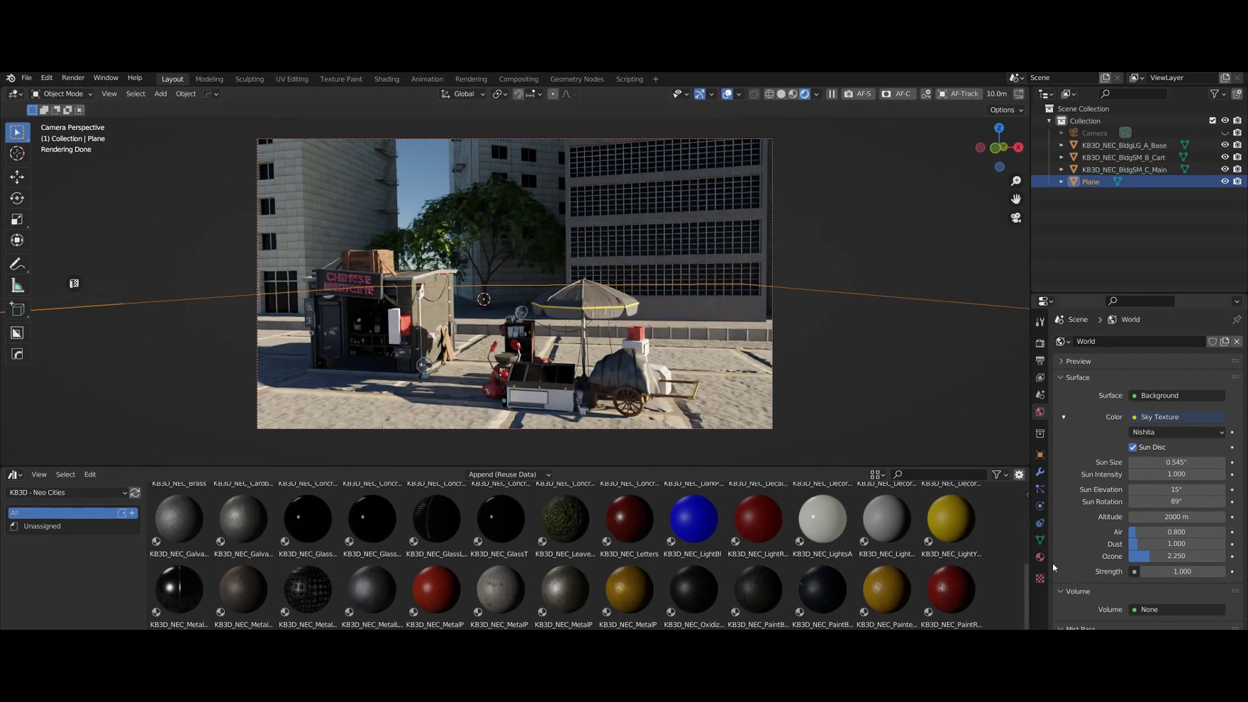
Examine the street tiles material's texture nodes in the Shader Editor and collapse that editor to enlarge the viewport
left_click(13, 475)
left_click(26, 600)
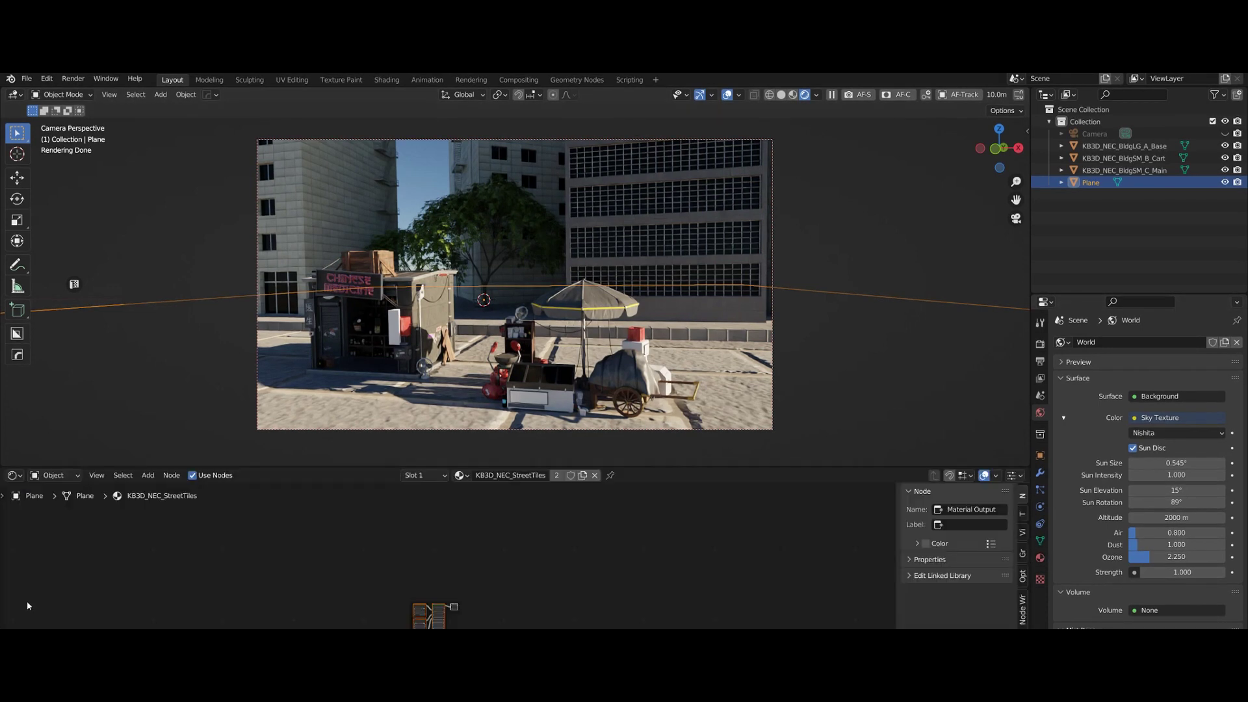
scroll(540, 559, "up", 8)
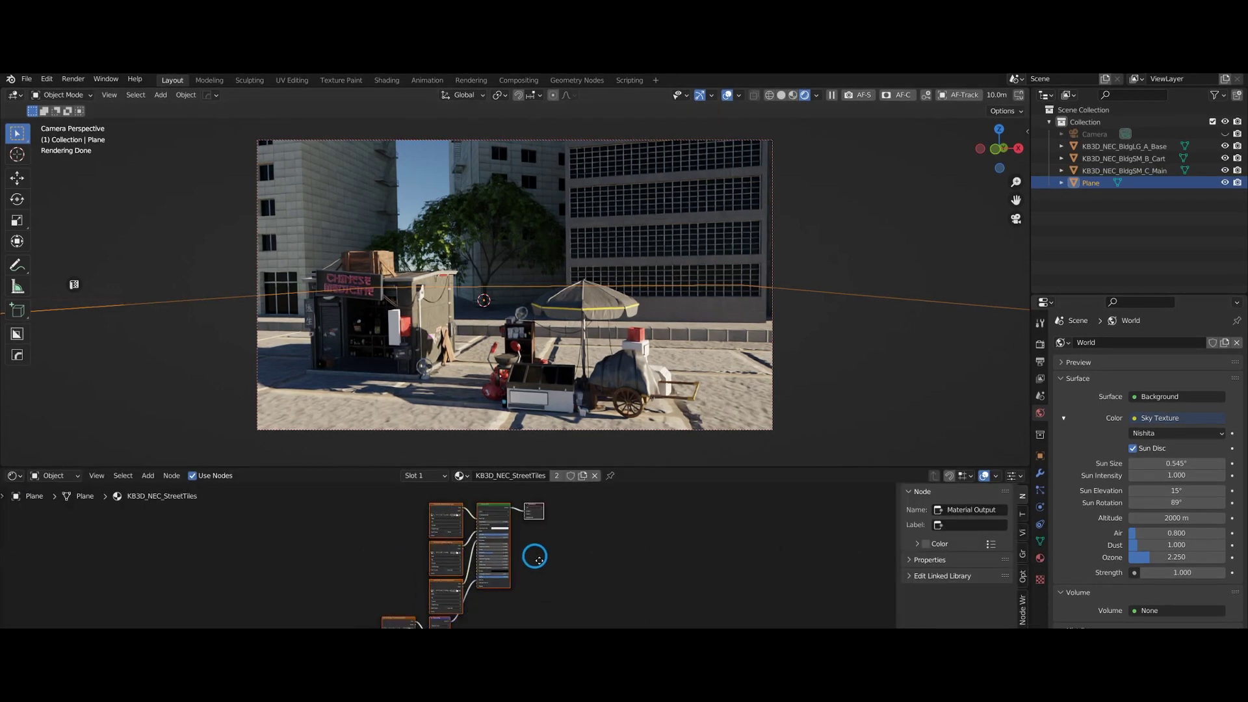
scroll(597, 595, "up", 3)
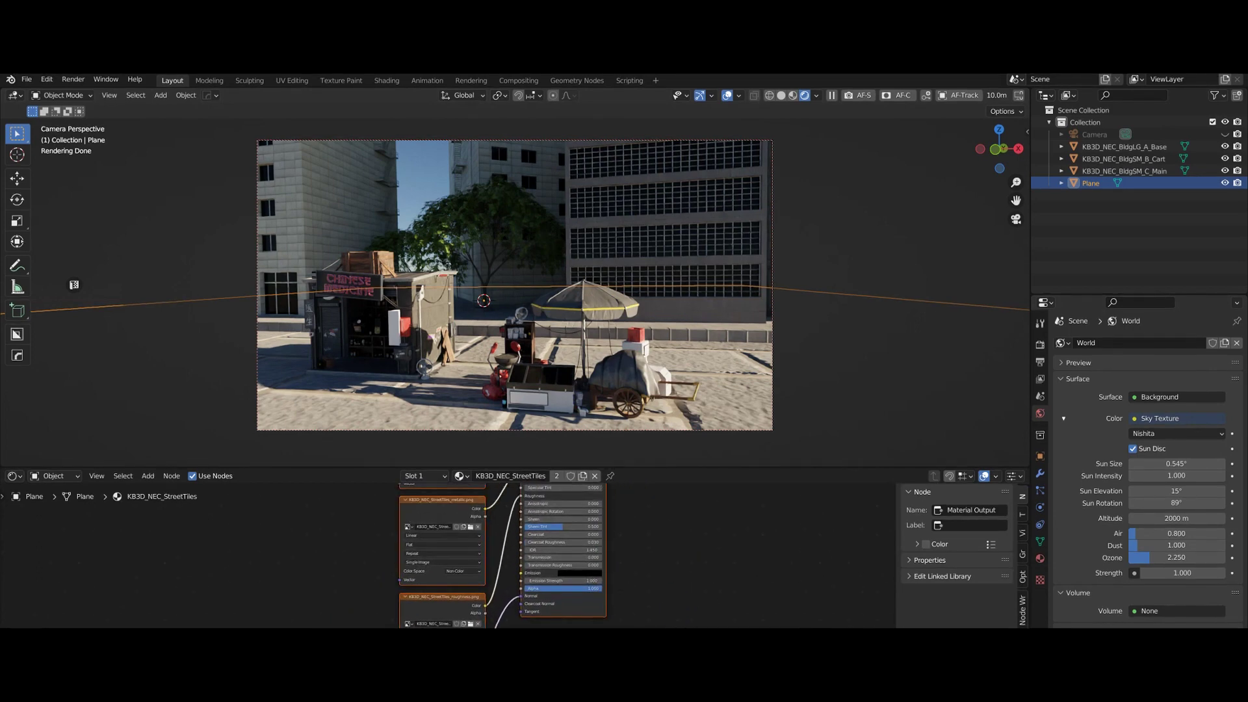
middle_click_drag(662, 628, 455, 533)
left_click(465, 507)
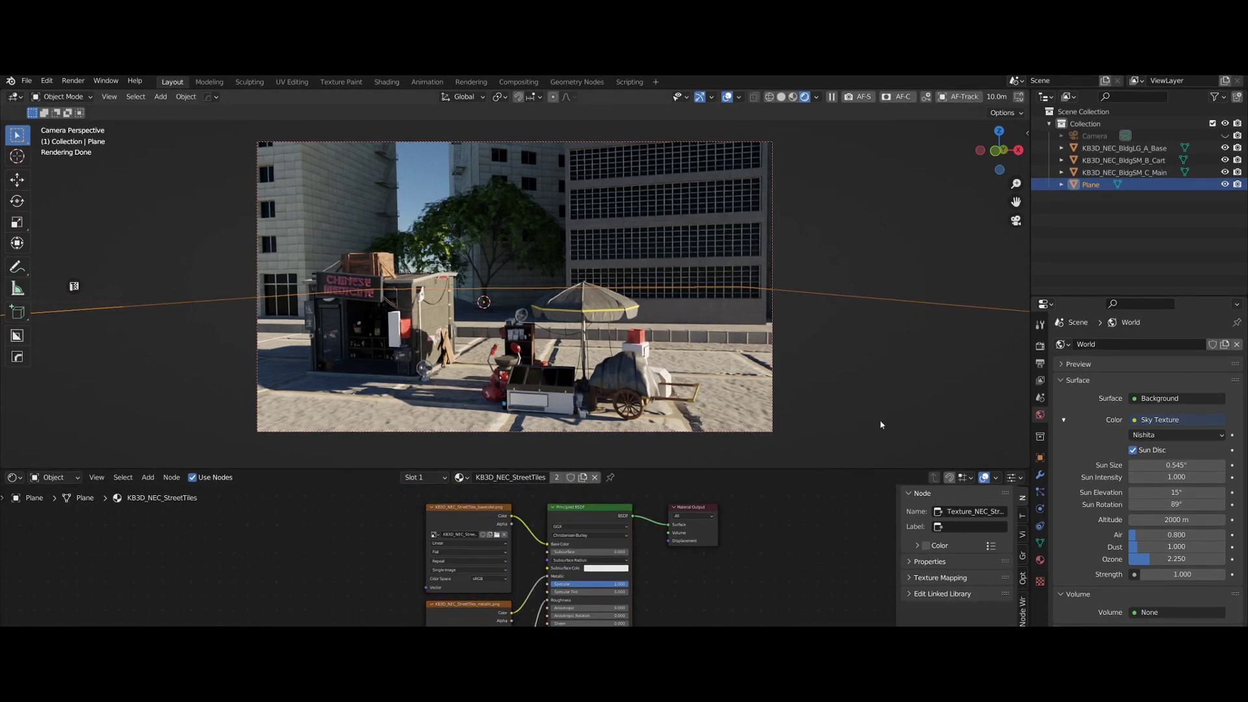
scroll(1083, 614, "down", 3)
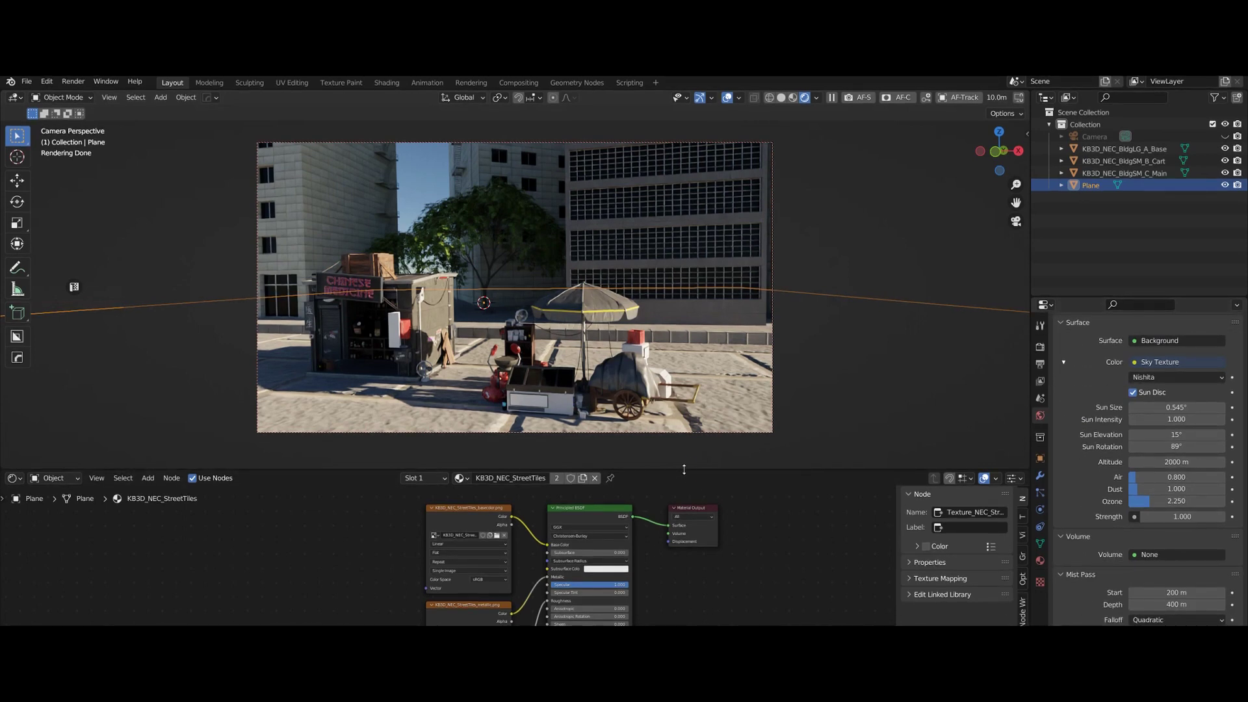
left_click_drag(684, 470, 679, 627)
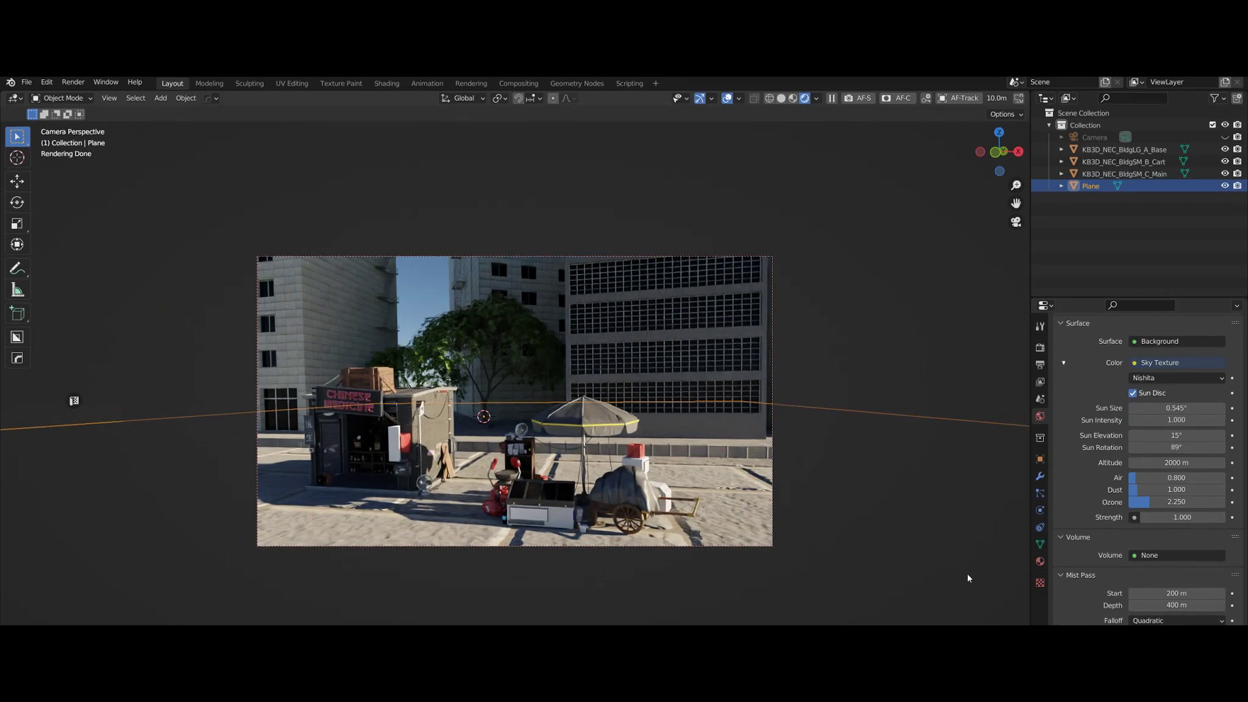
Scale the ground plane down evenly and move it about -8.2 m along Y so it fills the camera's foreground
key("s")
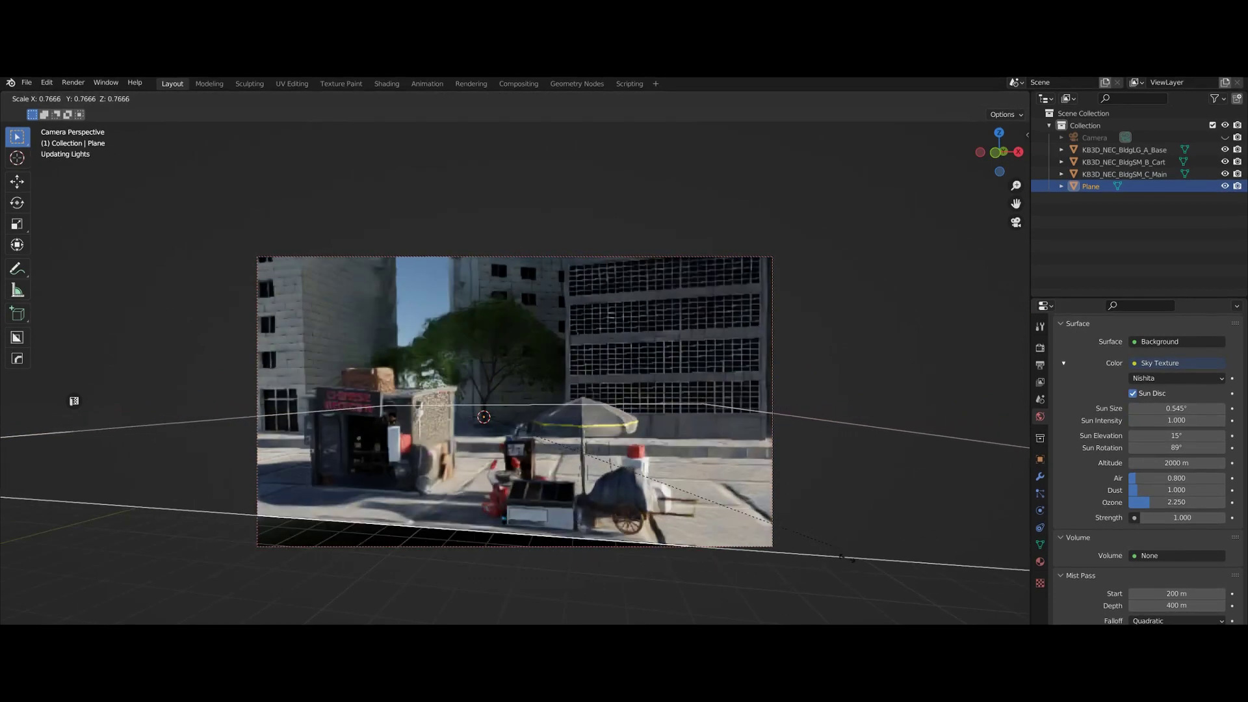
left_click(836, 558)
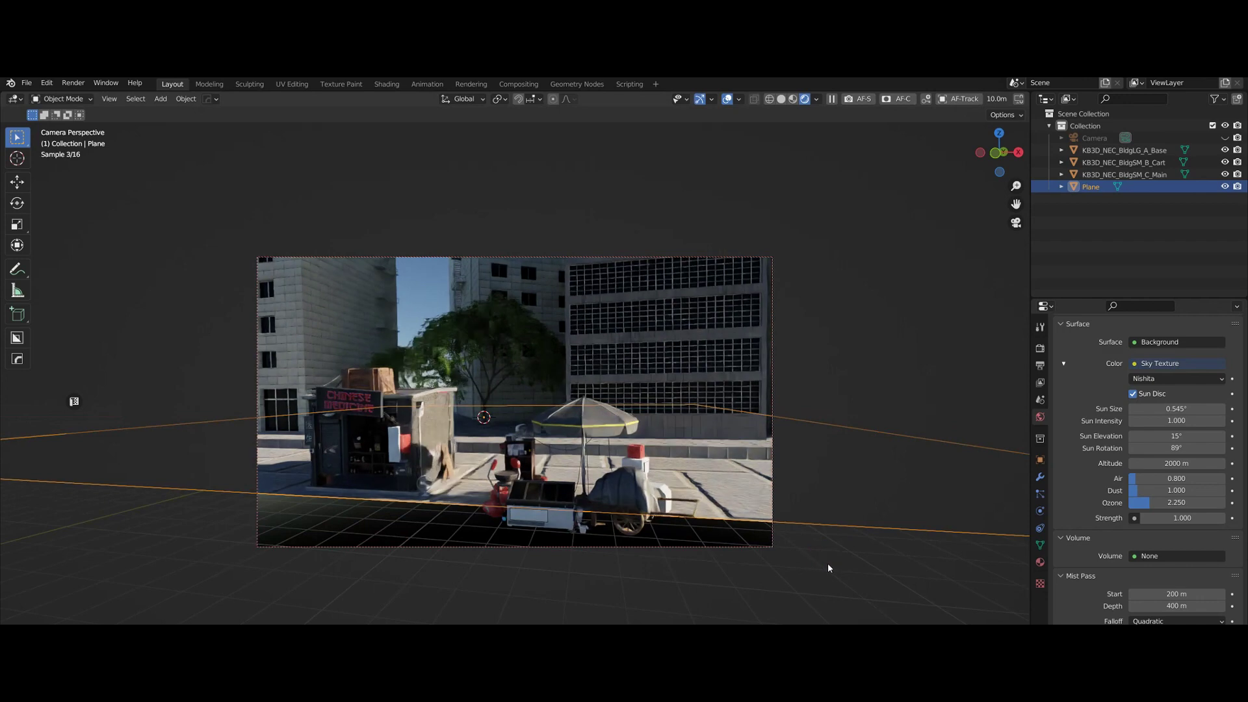
key("g")
key("y")
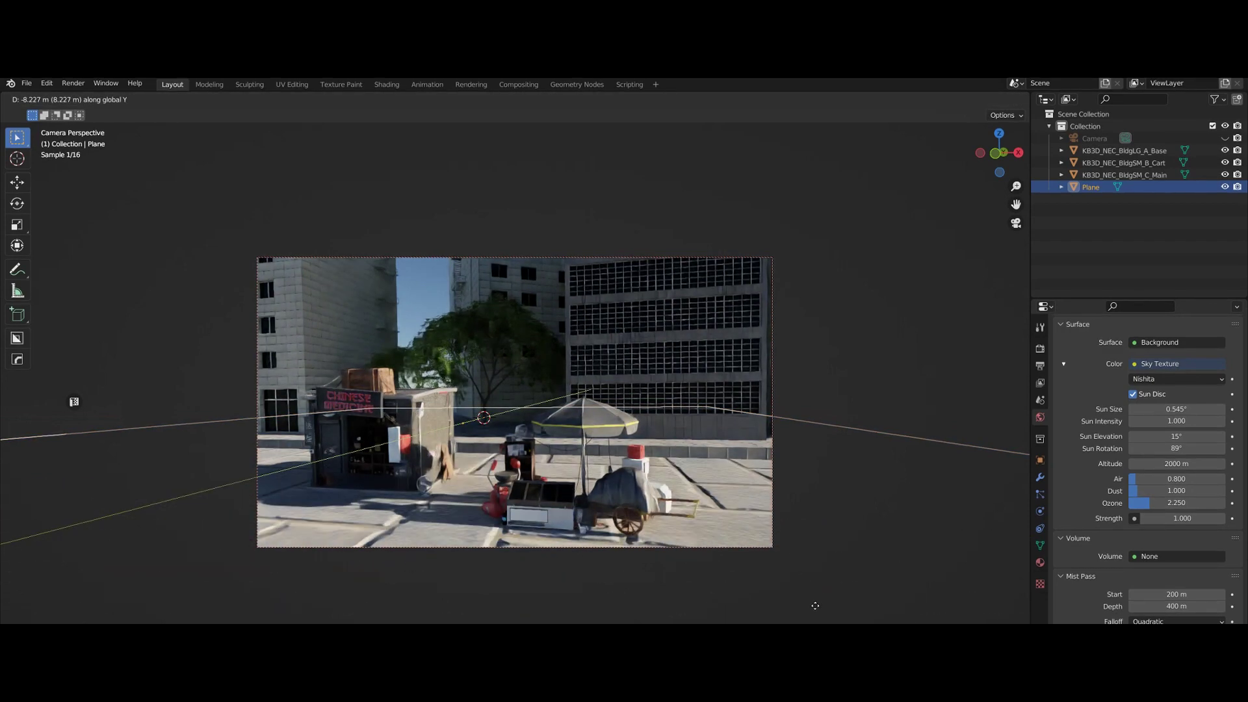
left_click(816, 606)
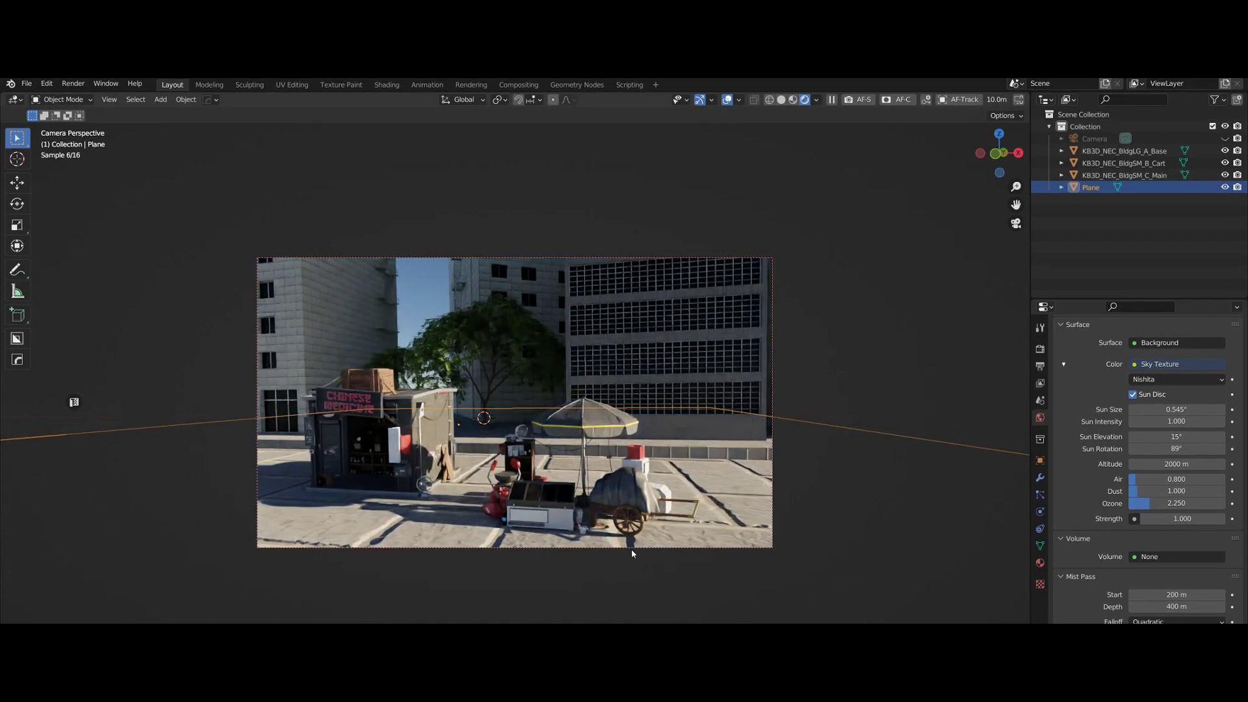
left_click(174, 319)
left_click(180, 526)
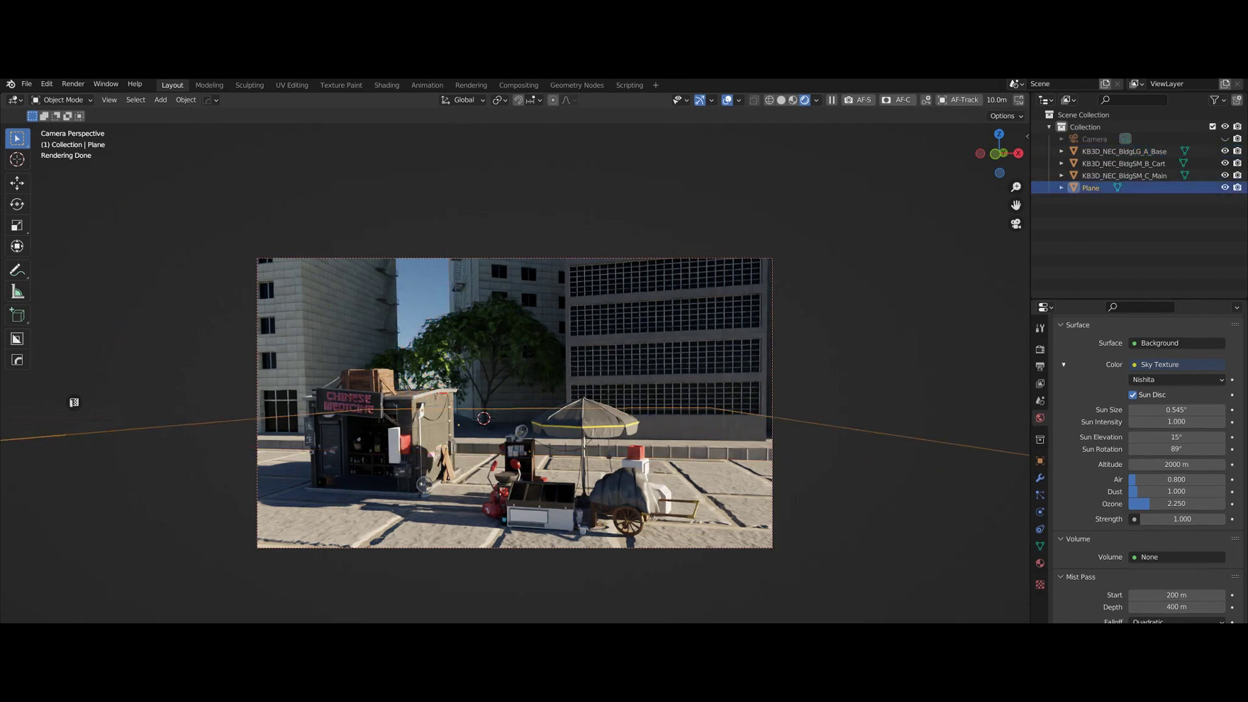